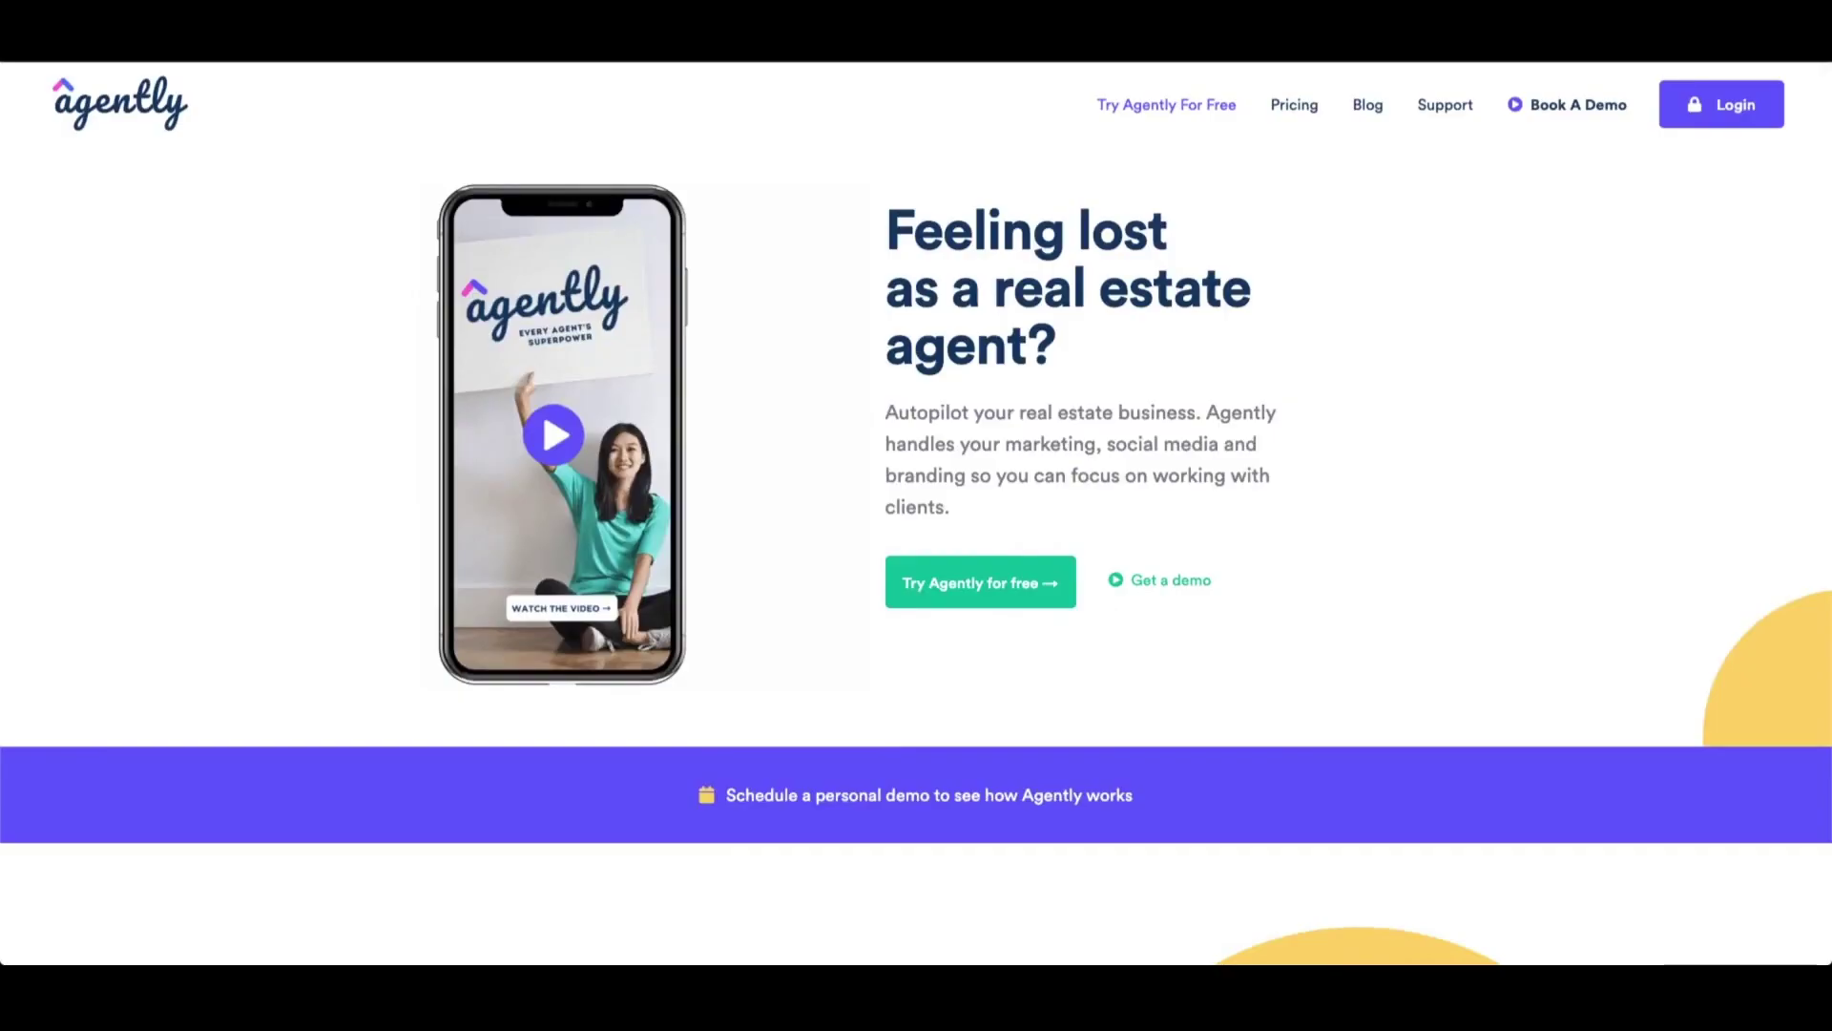
# Scroll down through the Agently homepage to review its sections.
pyautogui.scroll(-4, 916, 512)
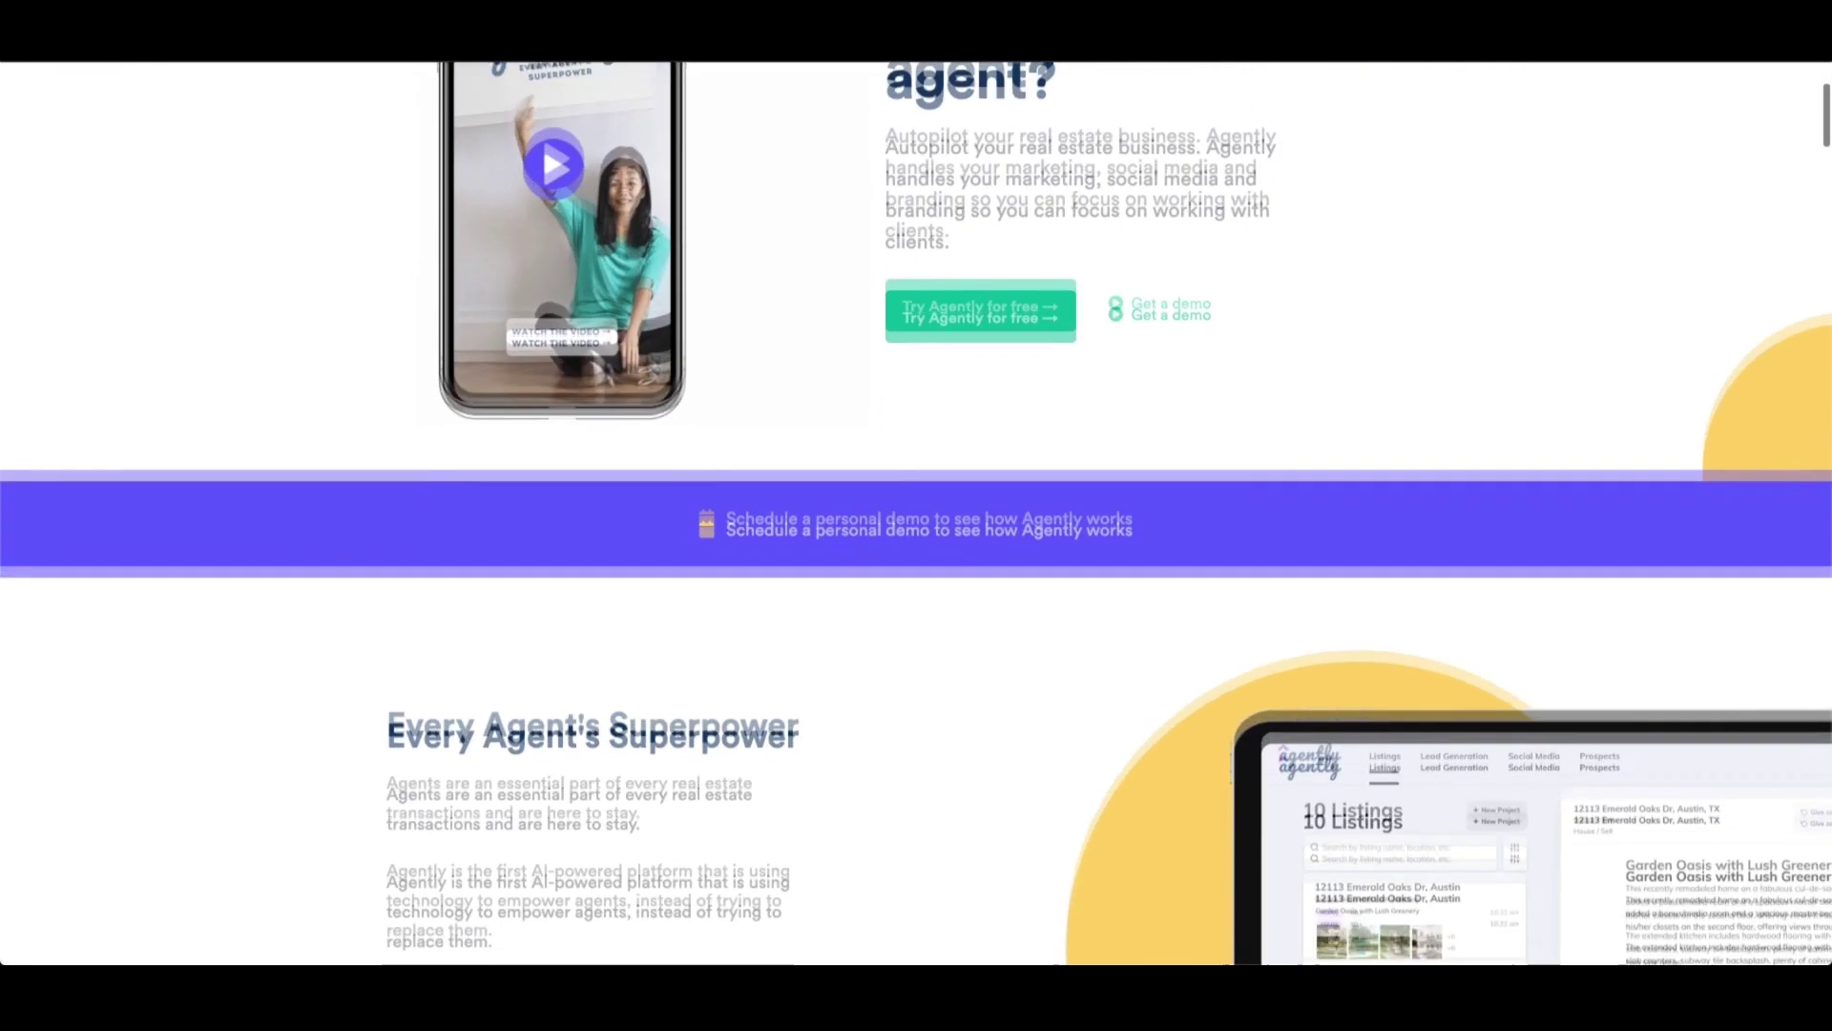
pyautogui.scroll(-3, 916, 512)
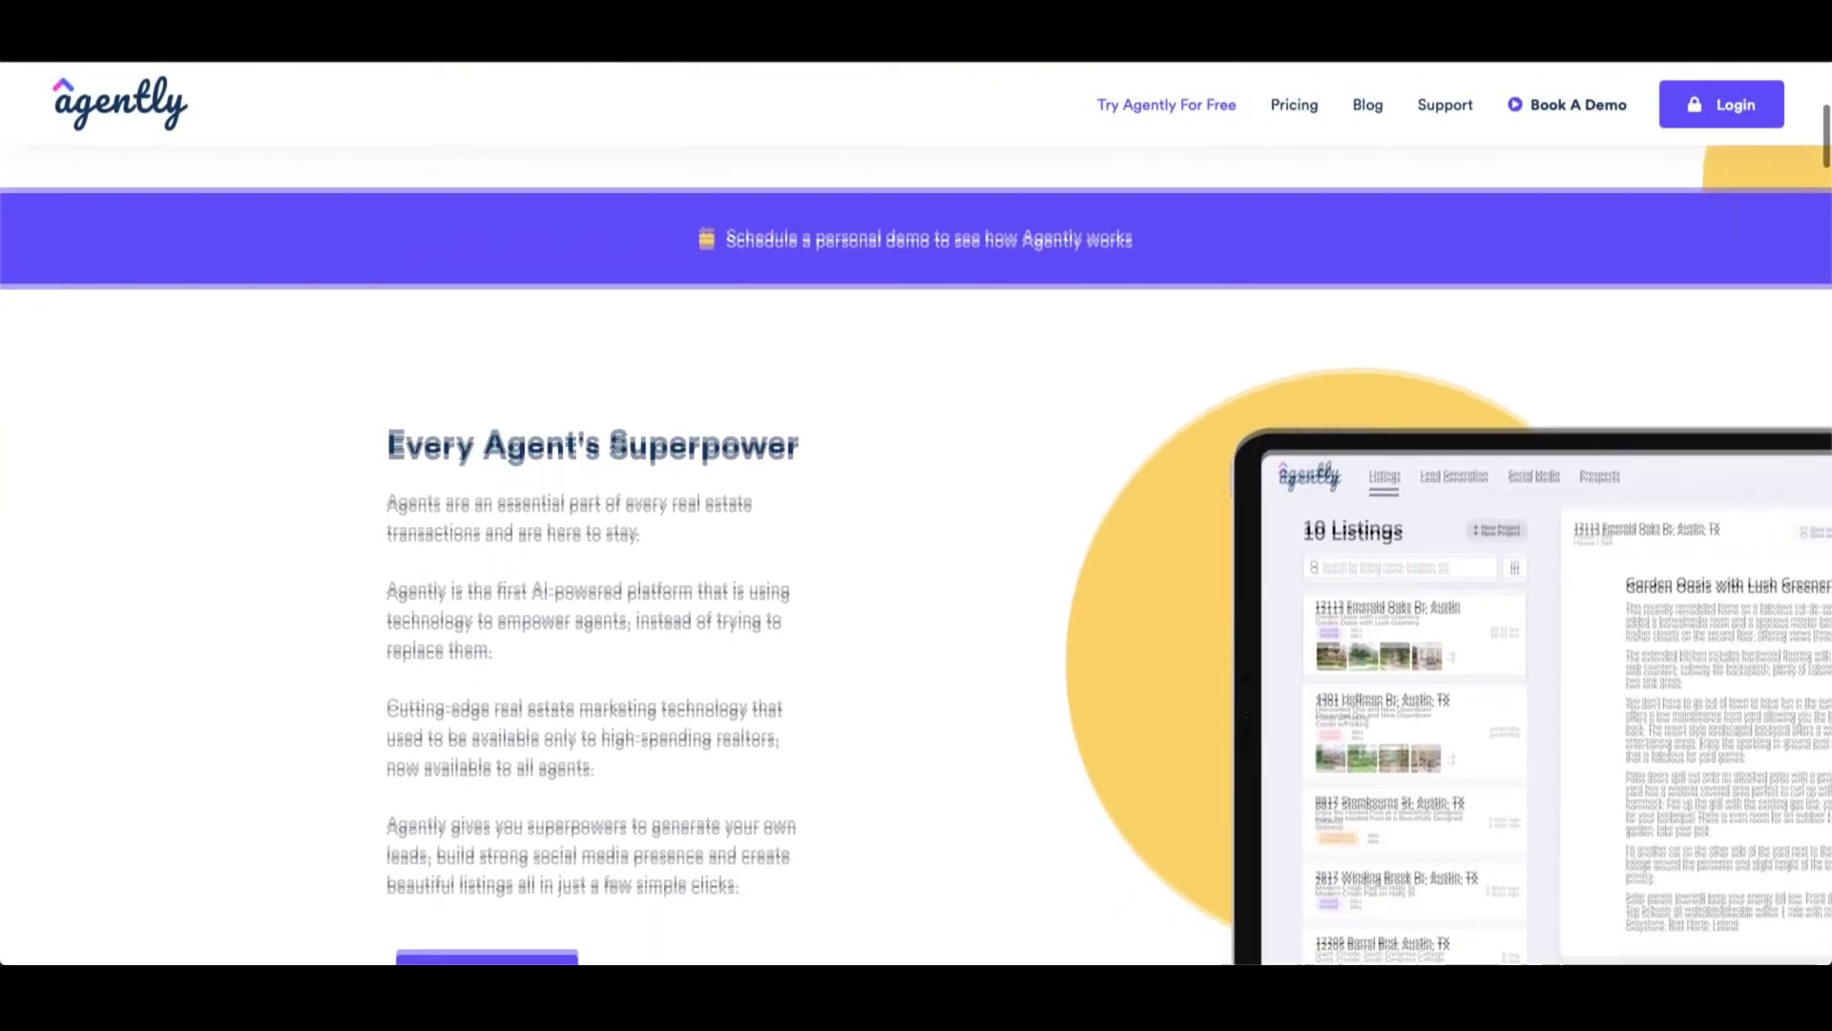
pyautogui.scroll(-4, 916, 513)
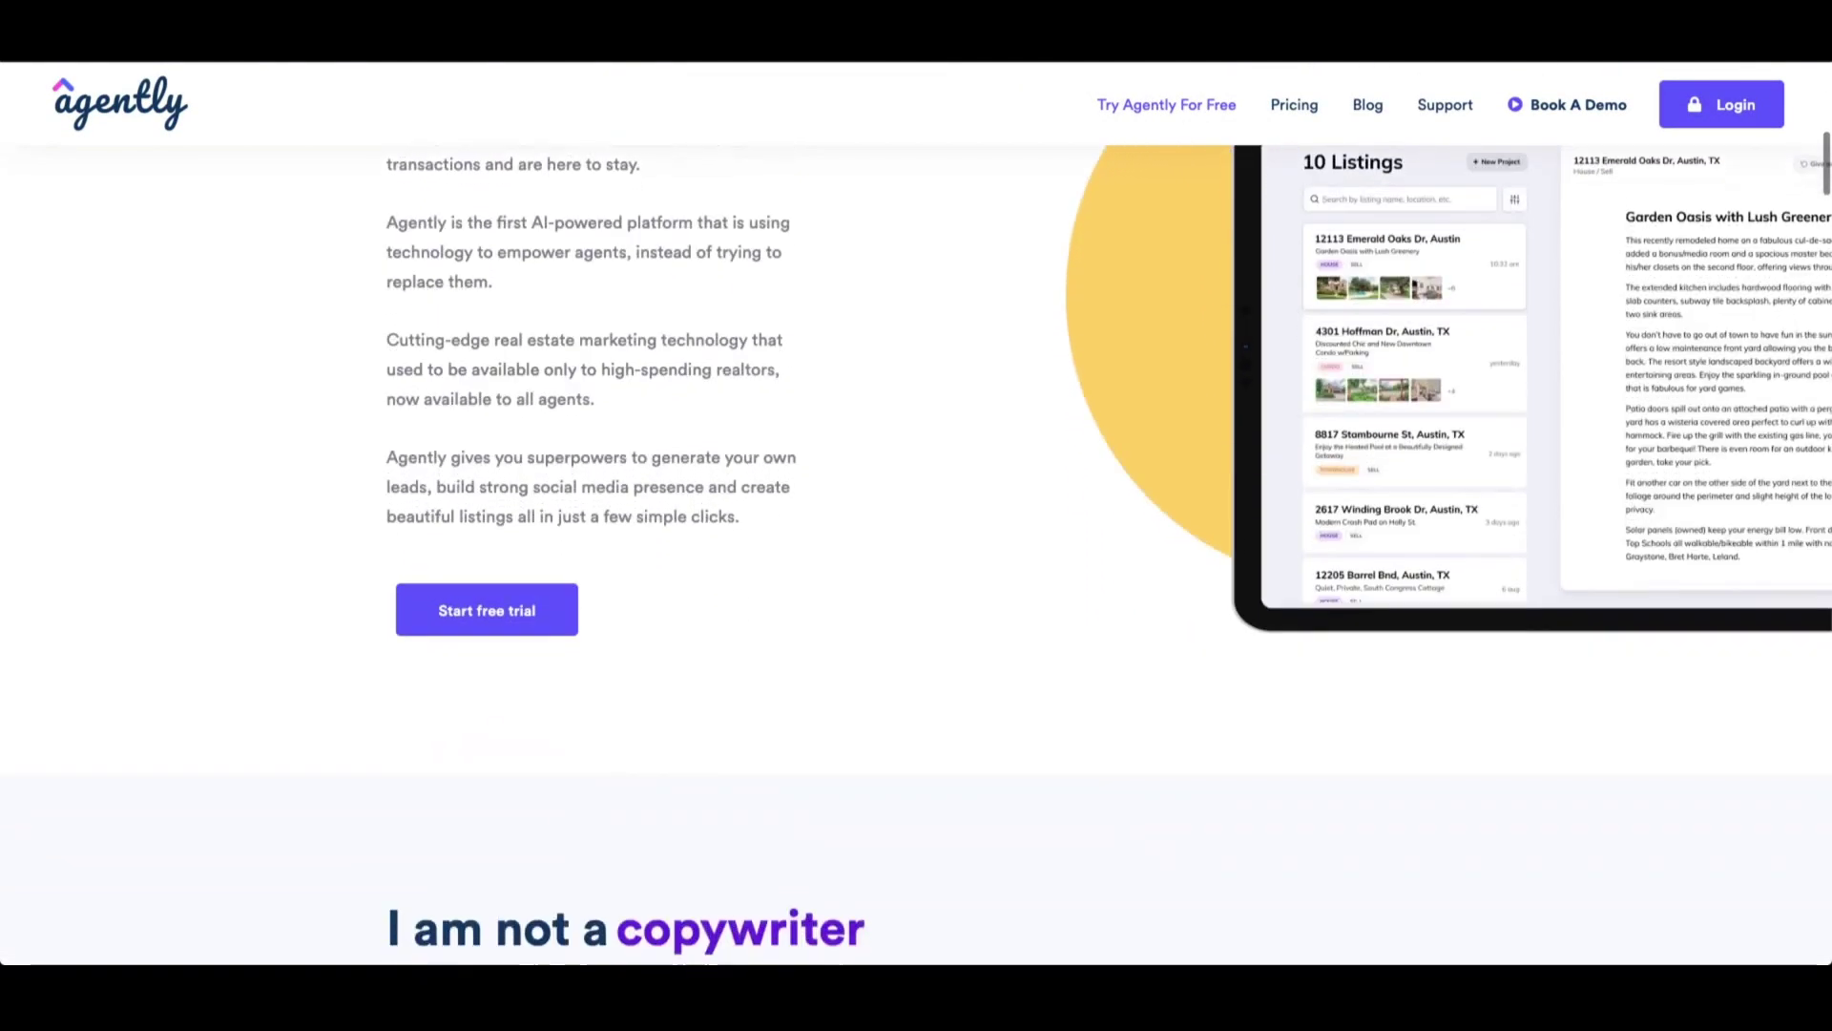
pyautogui.scroll(-4, 916, 512)
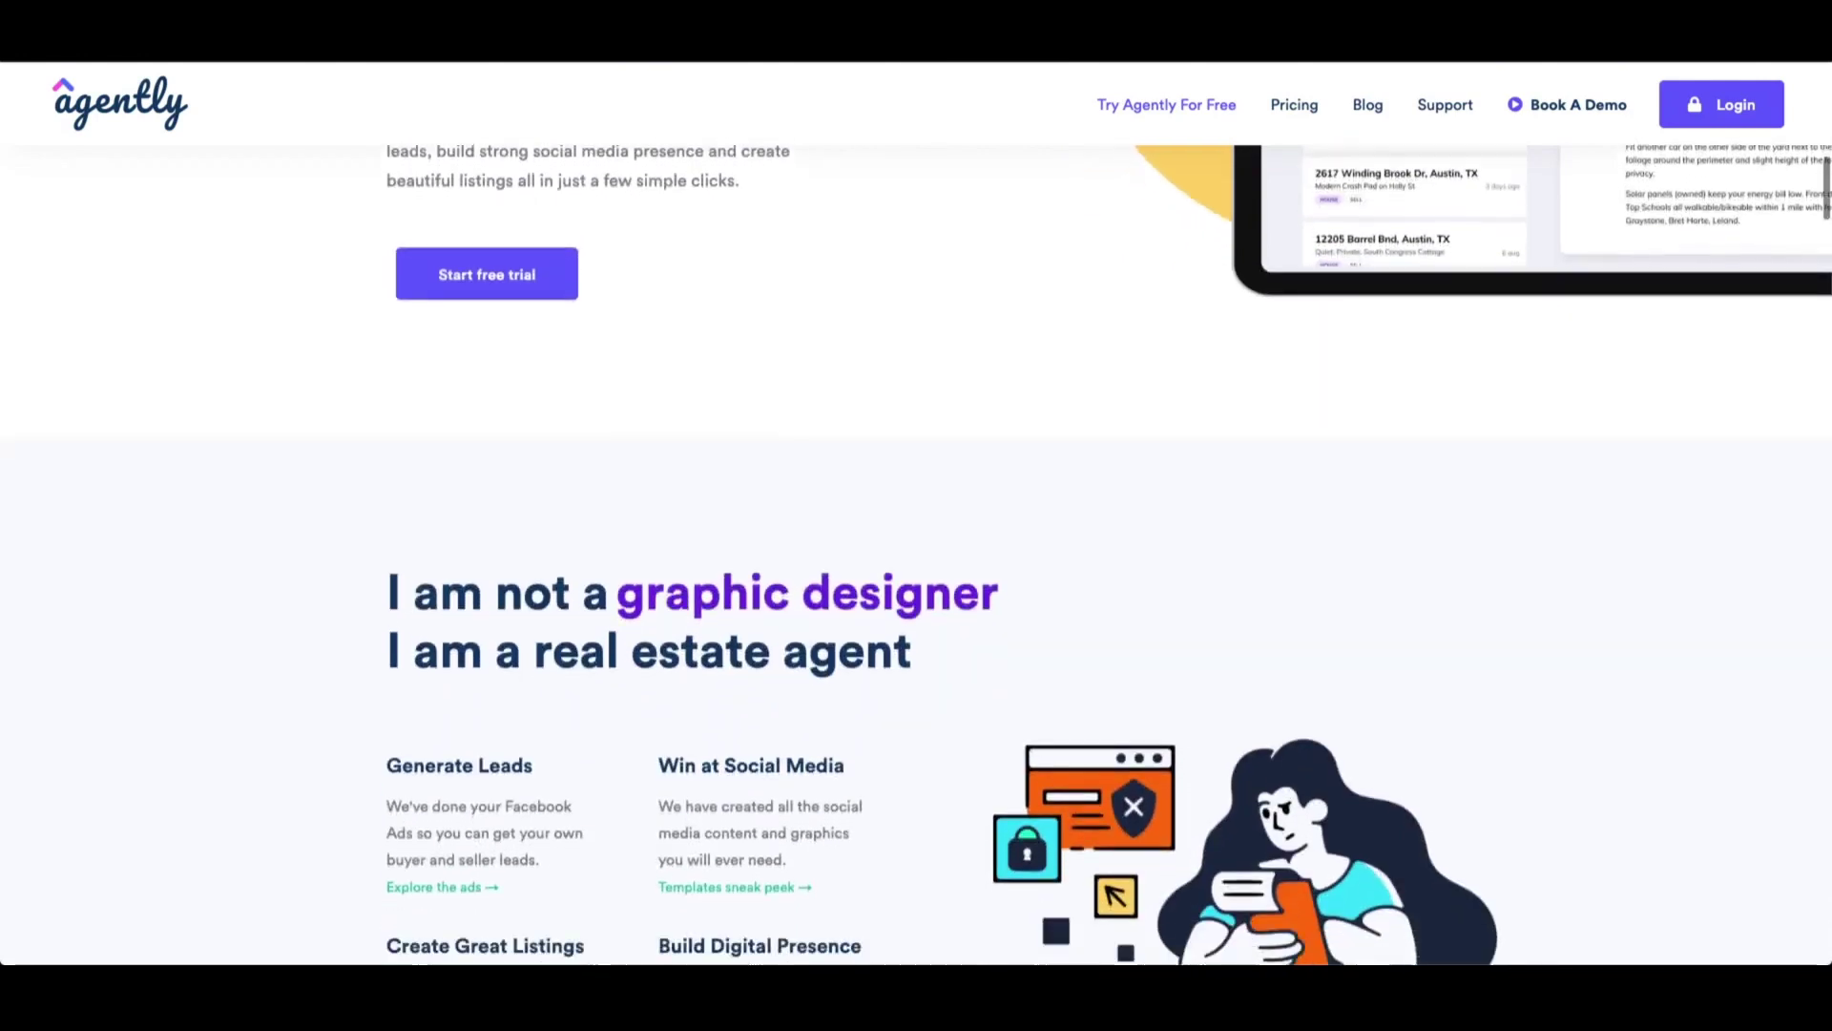
pyautogui.scroll(-4, 916, 512)
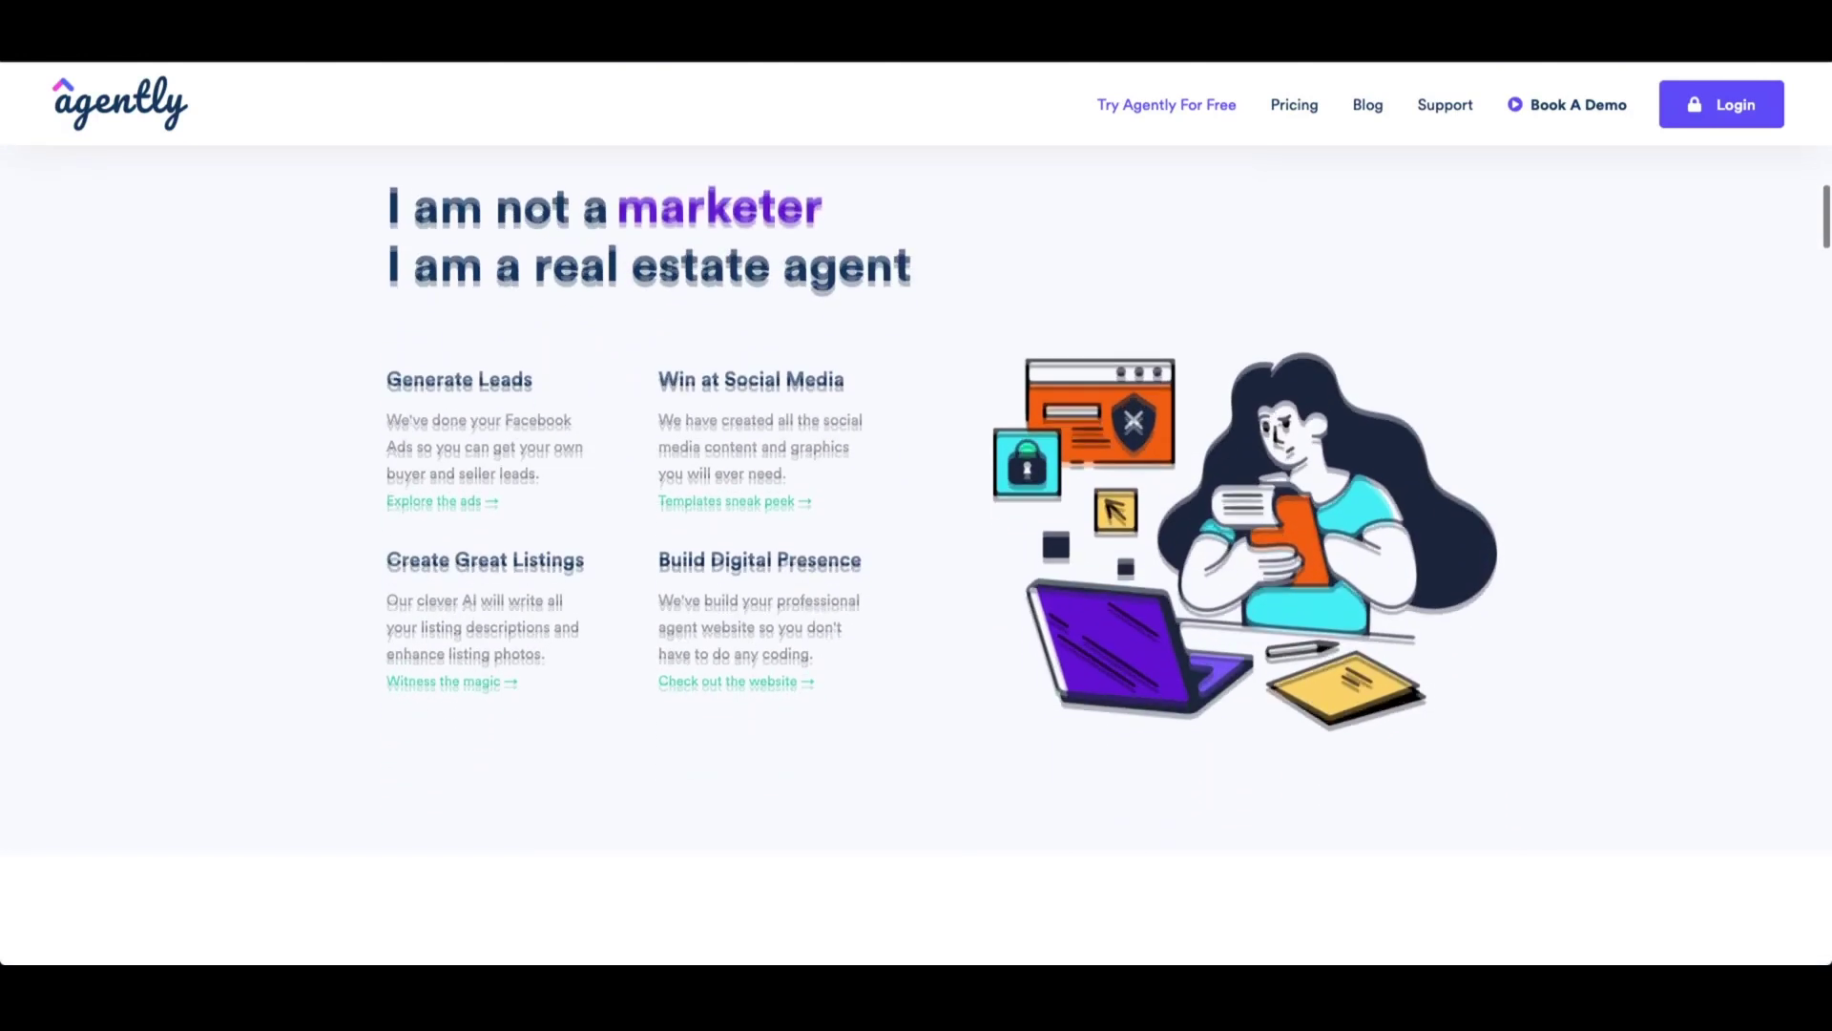
pyautogui.scroll(-4, 916, 513)
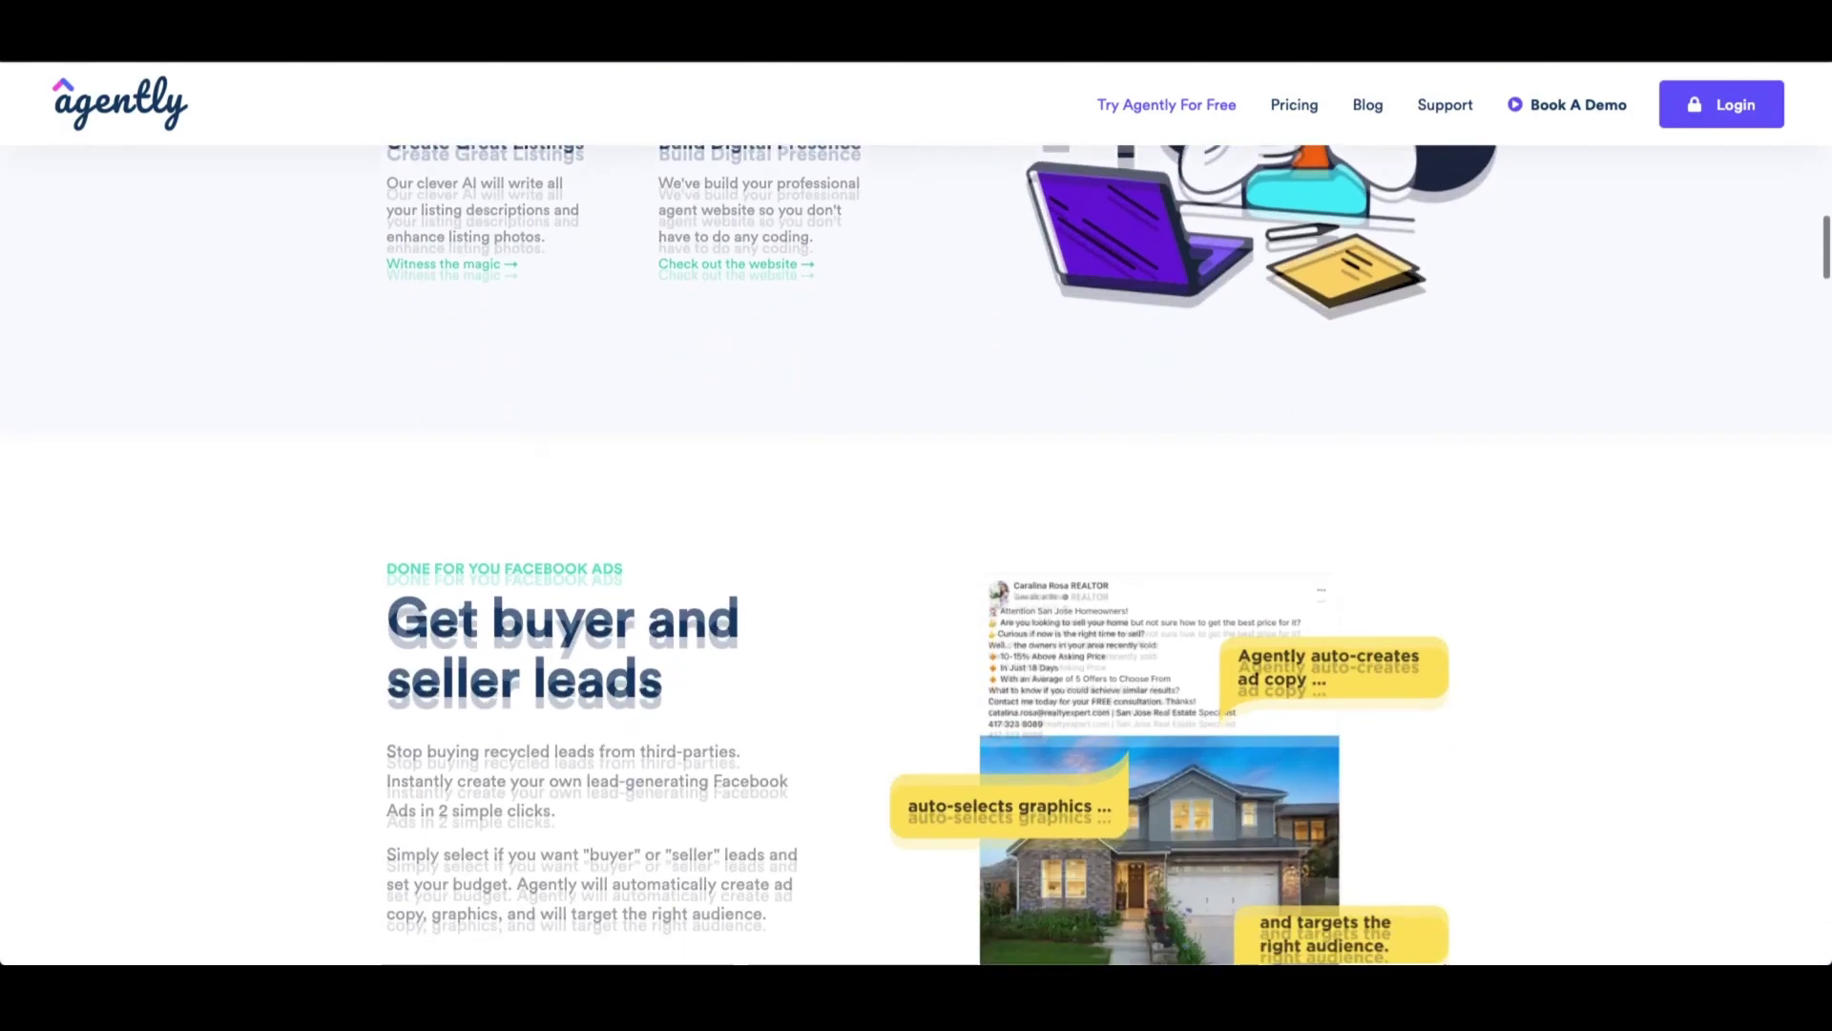
pyautogui.scroll(-4, 916, 512)
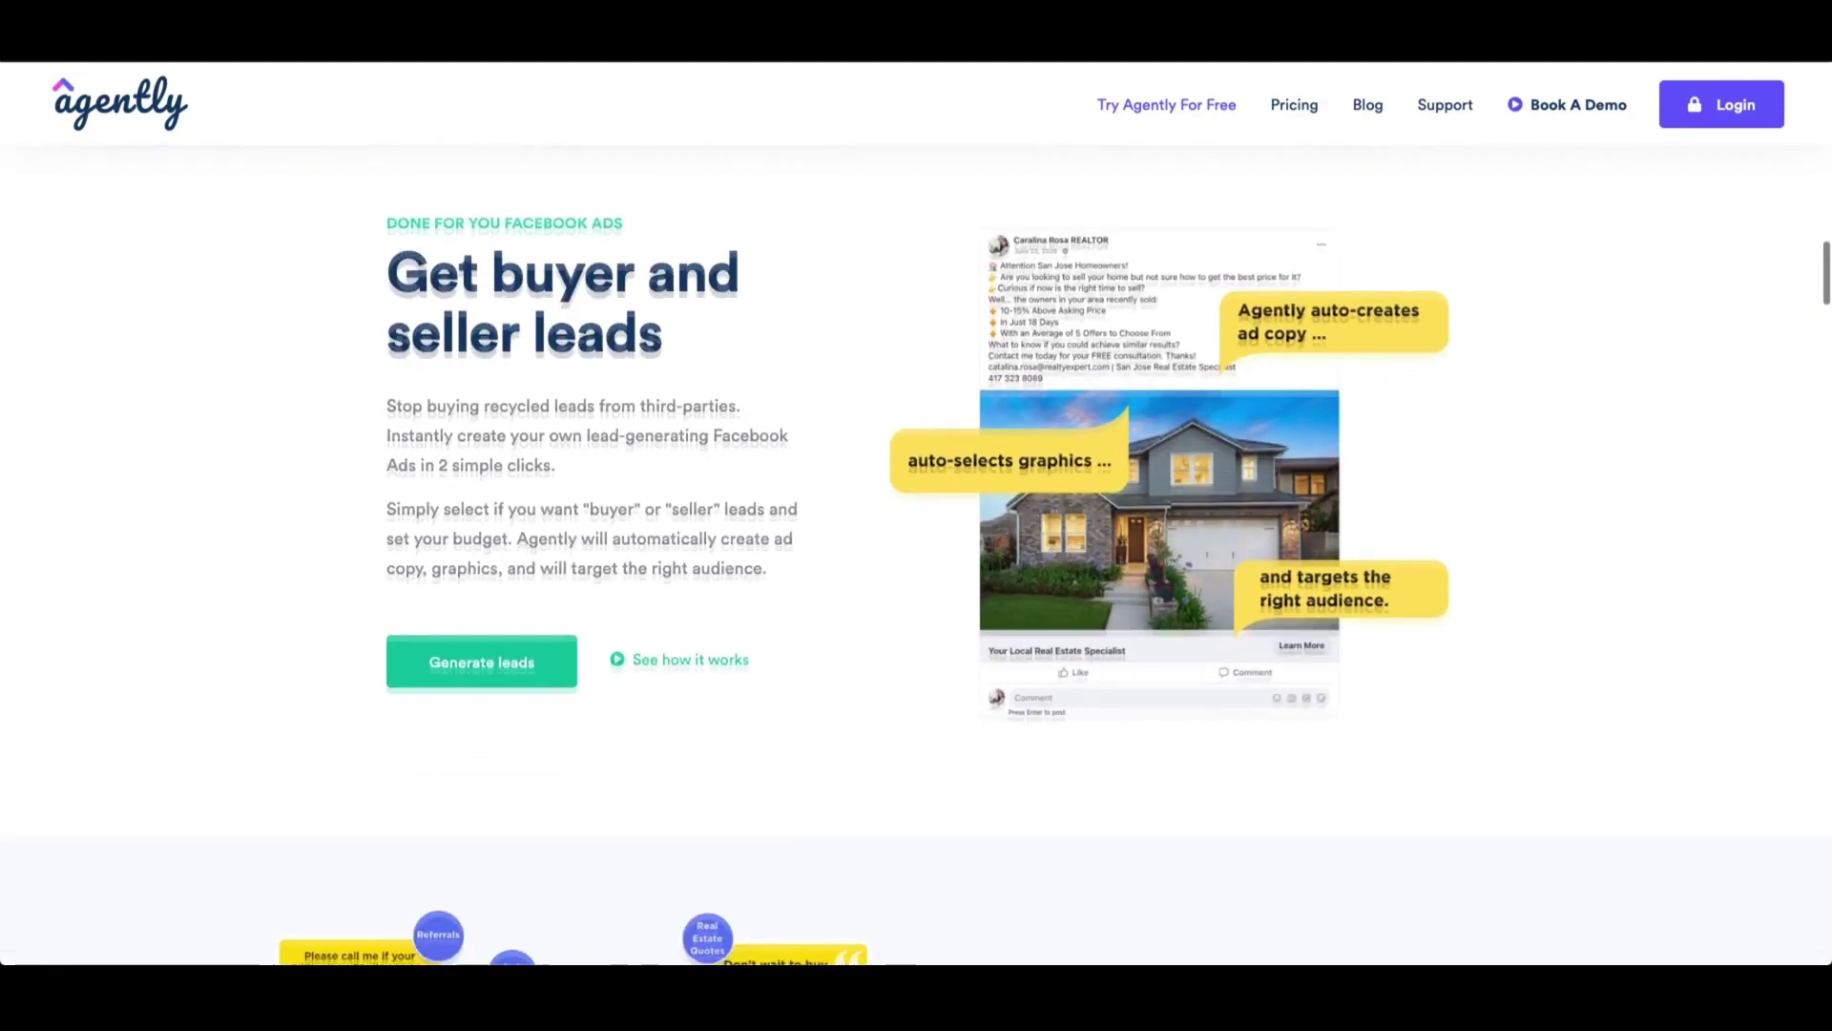
pyautogui.scroll(-4, 916, 512)
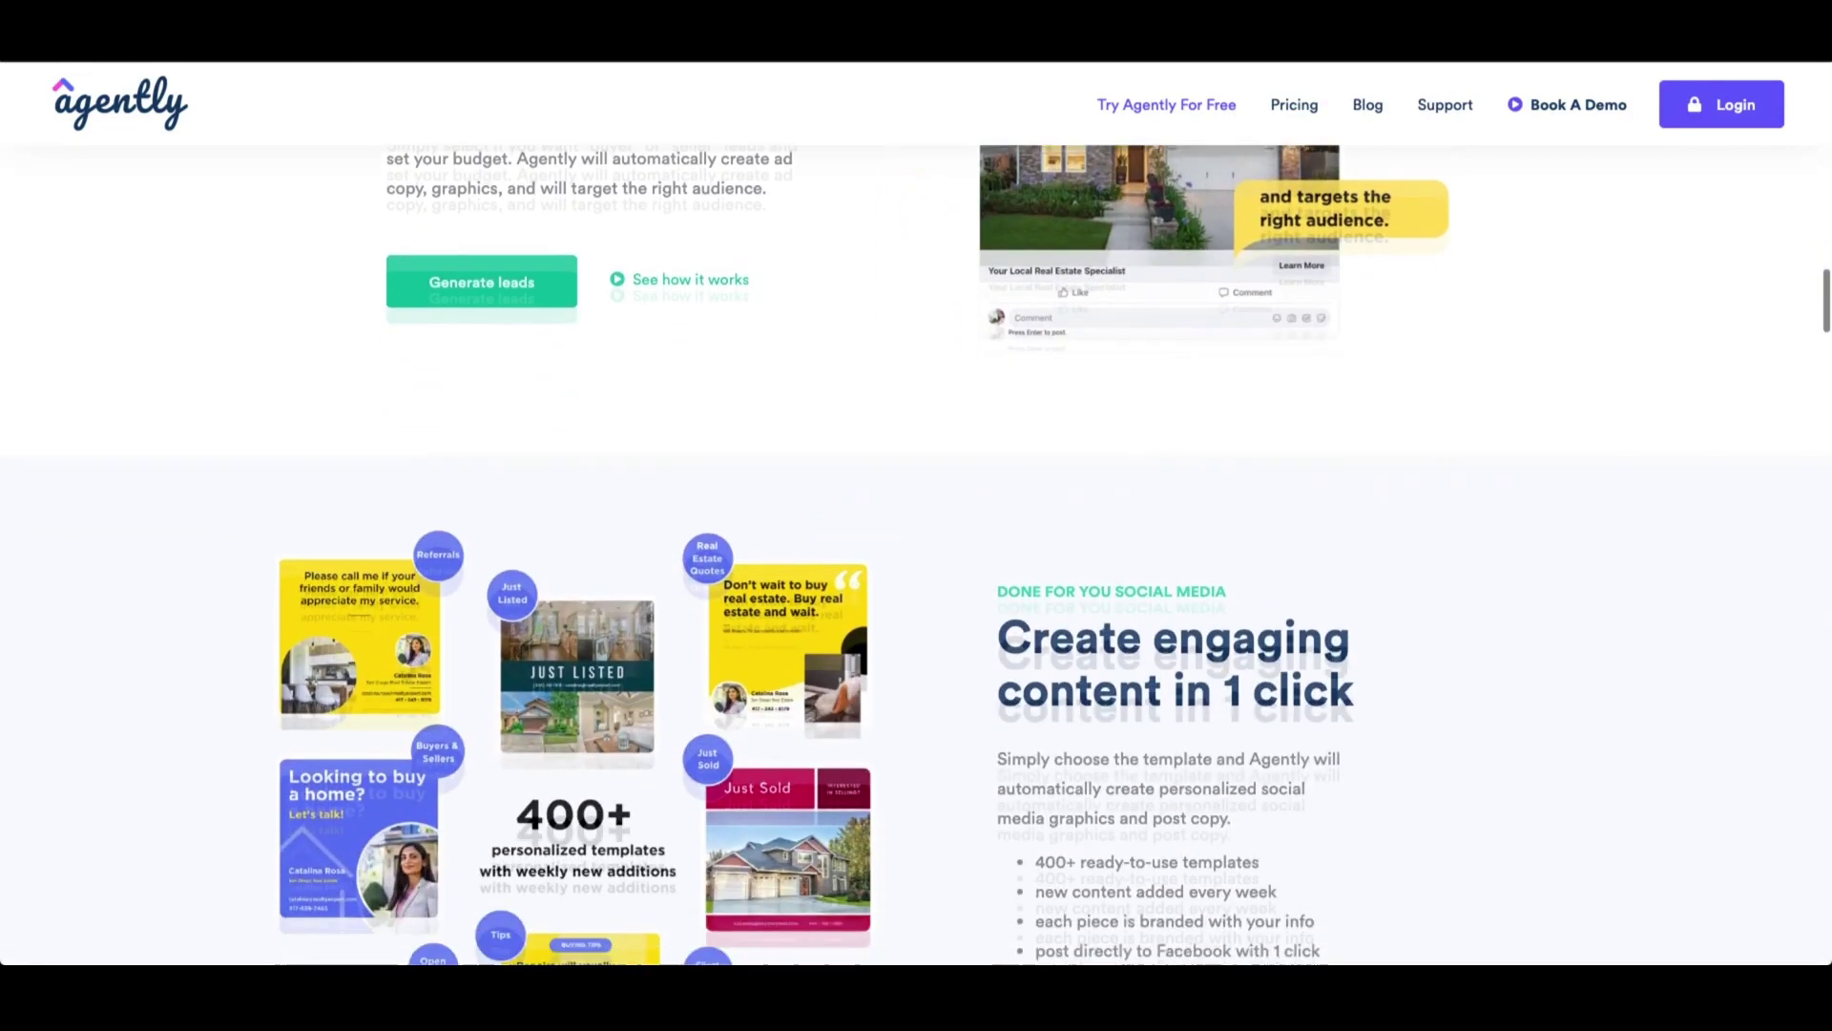
pyautogui.scroll(-4, 916, 513)
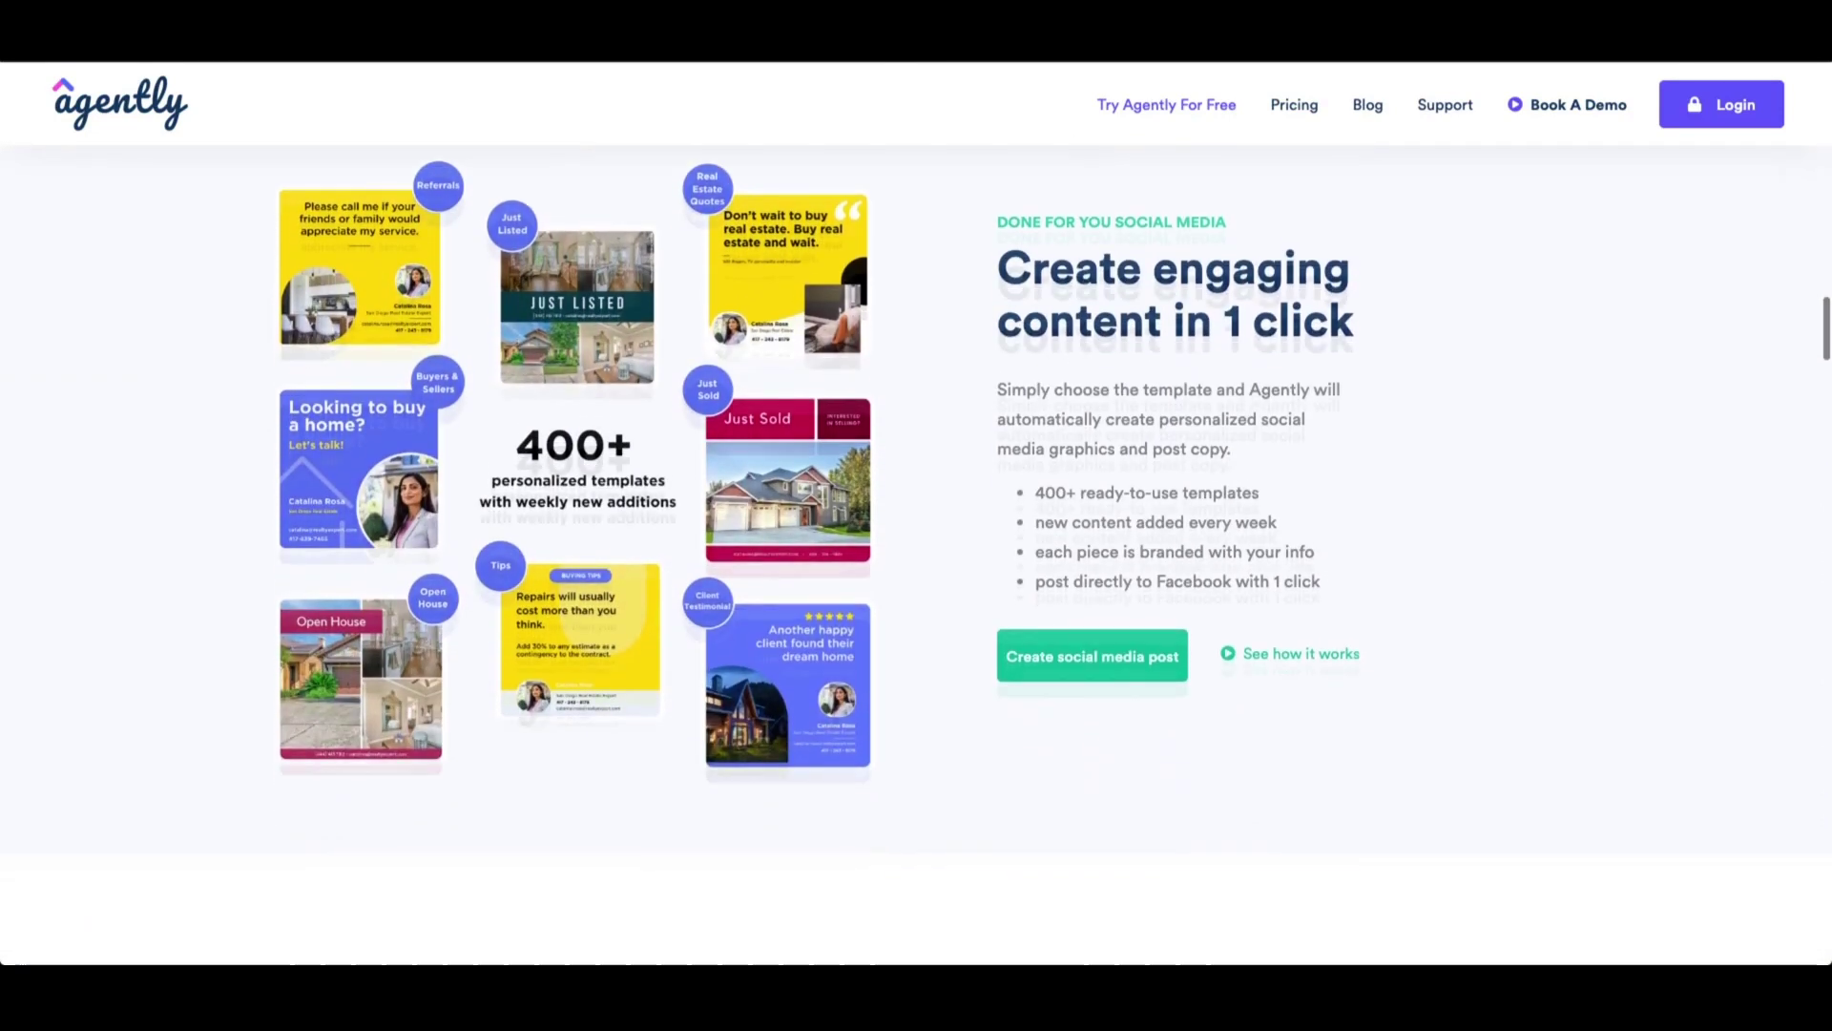
pyautogui.scroll(-4, 916, 512)
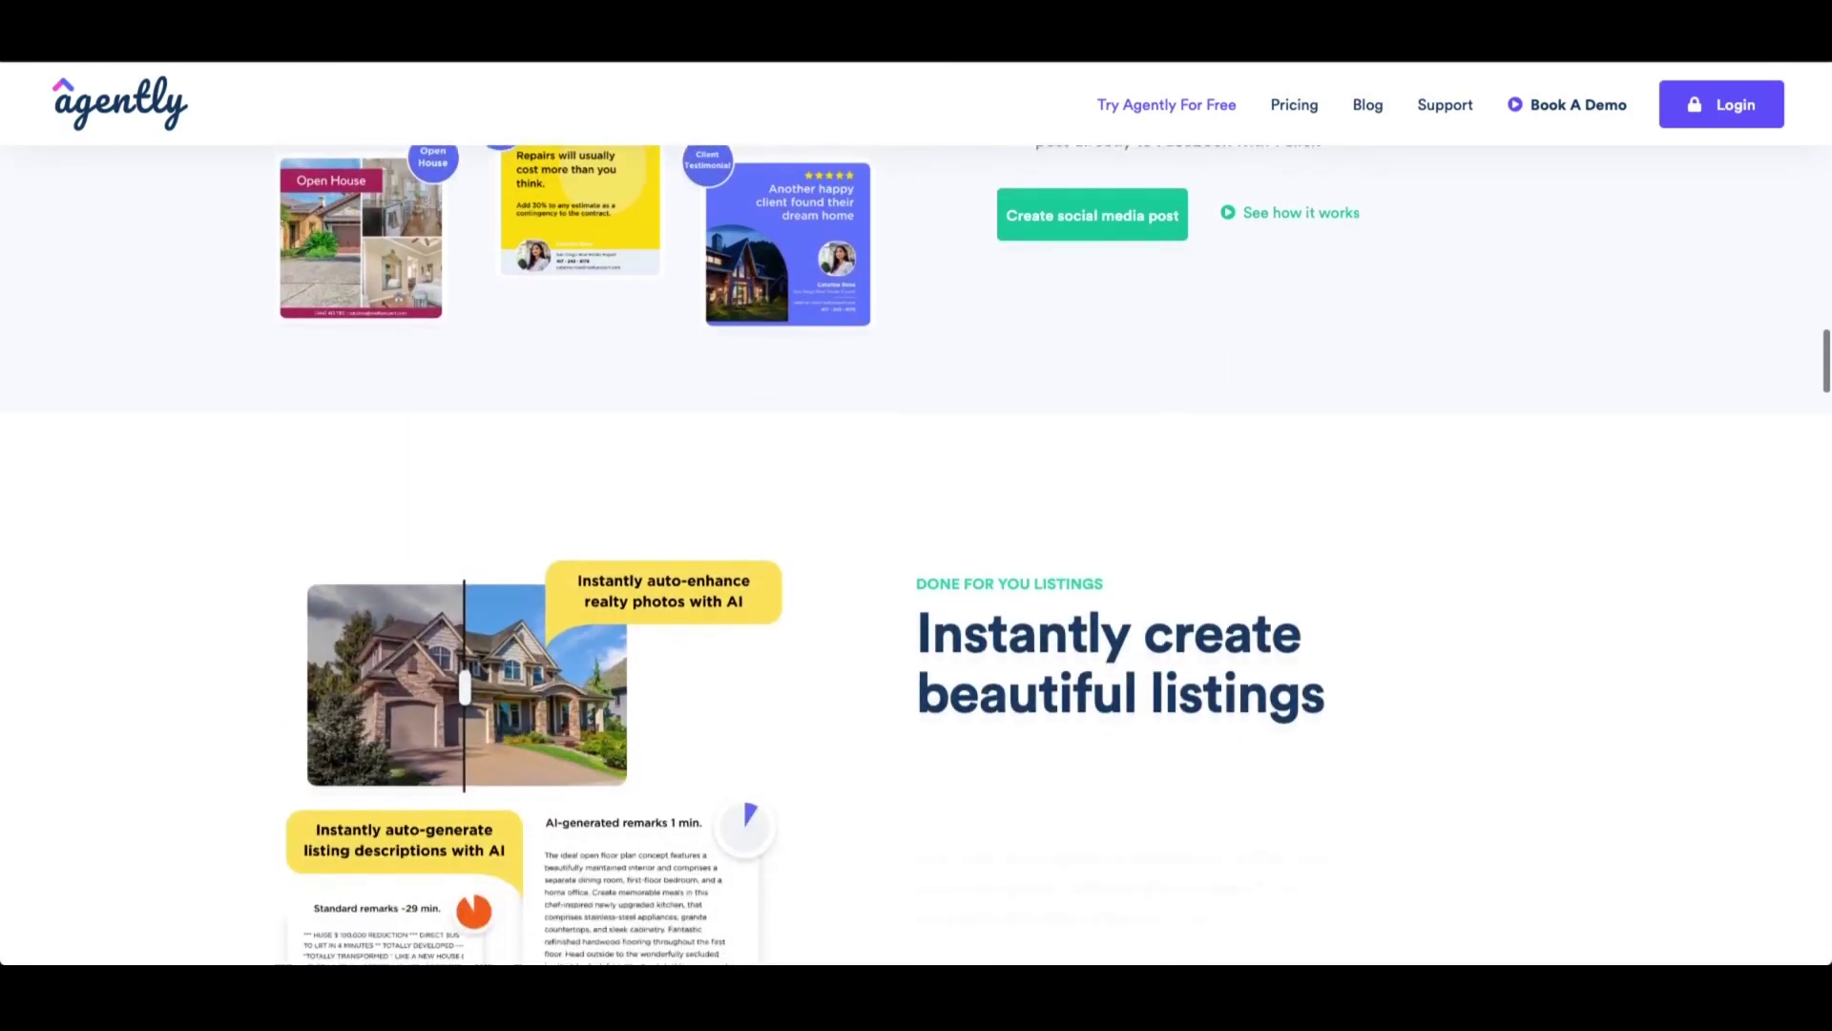
pyautogui.scroll(-3, 916, 513)
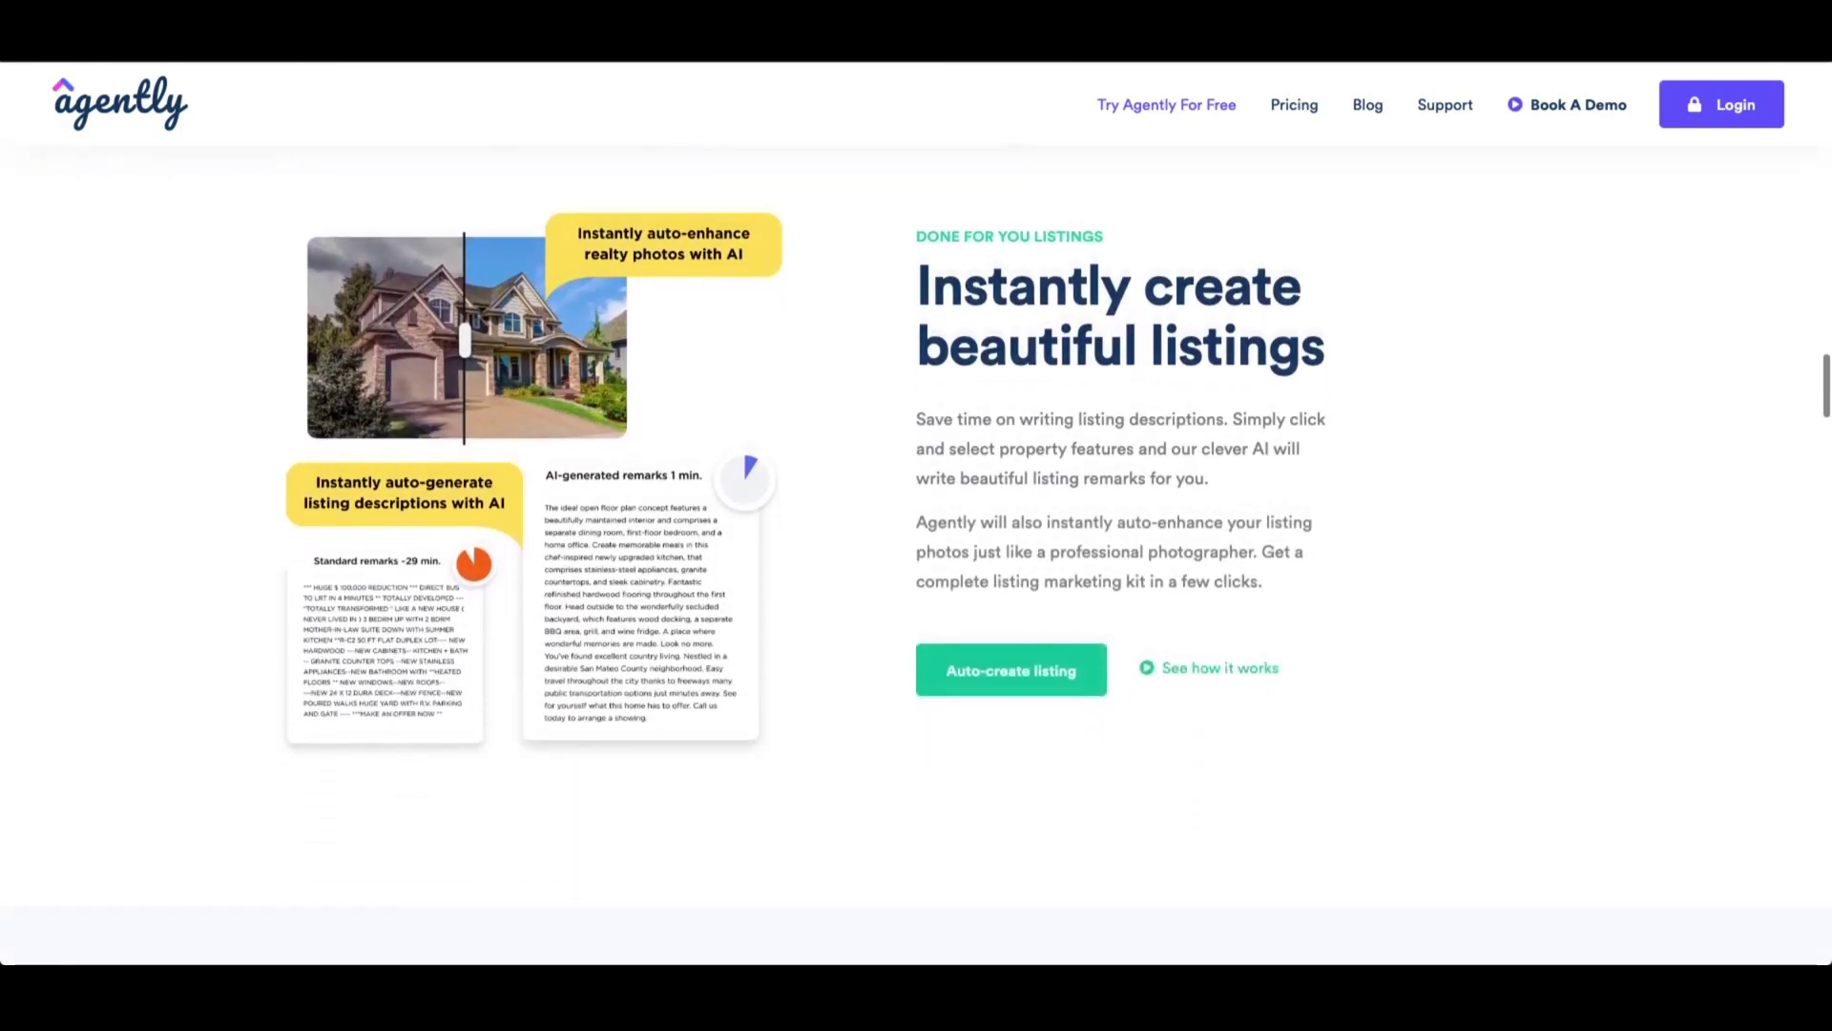
pyautogui.scroll(-5, 916, 512)
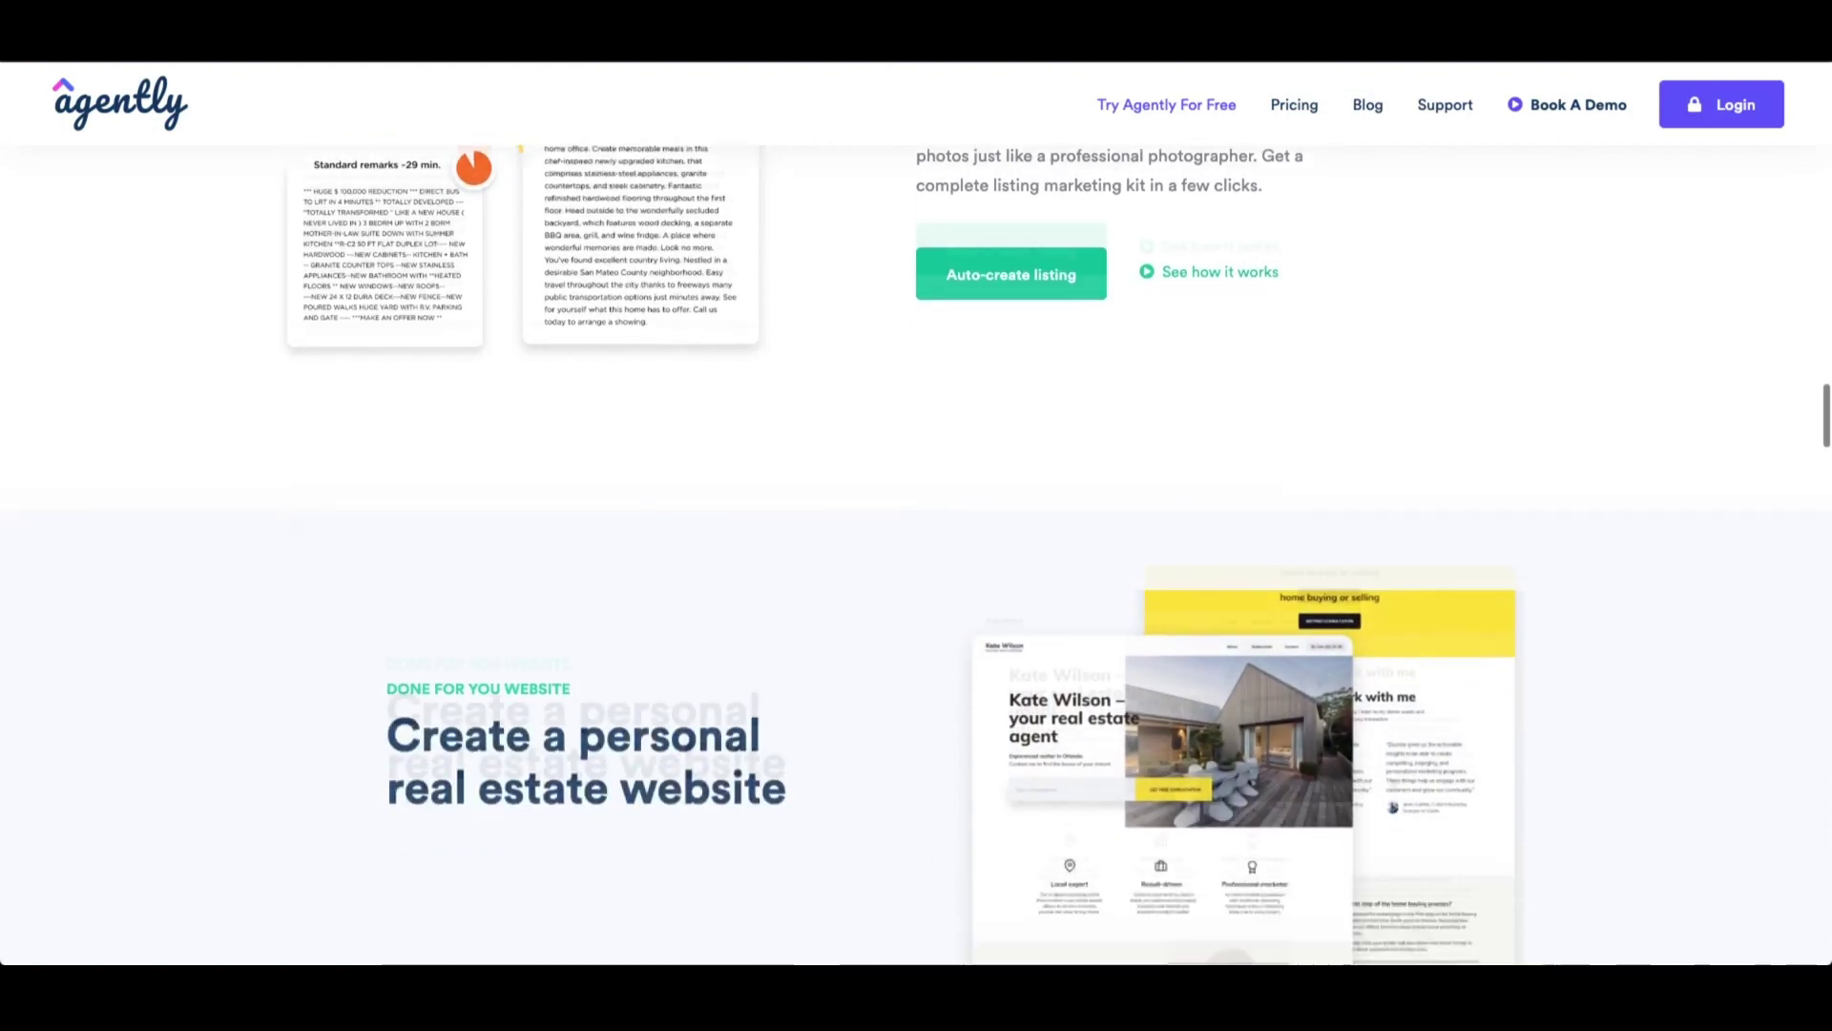
pyautogui.scroll(-3, 916, 513)
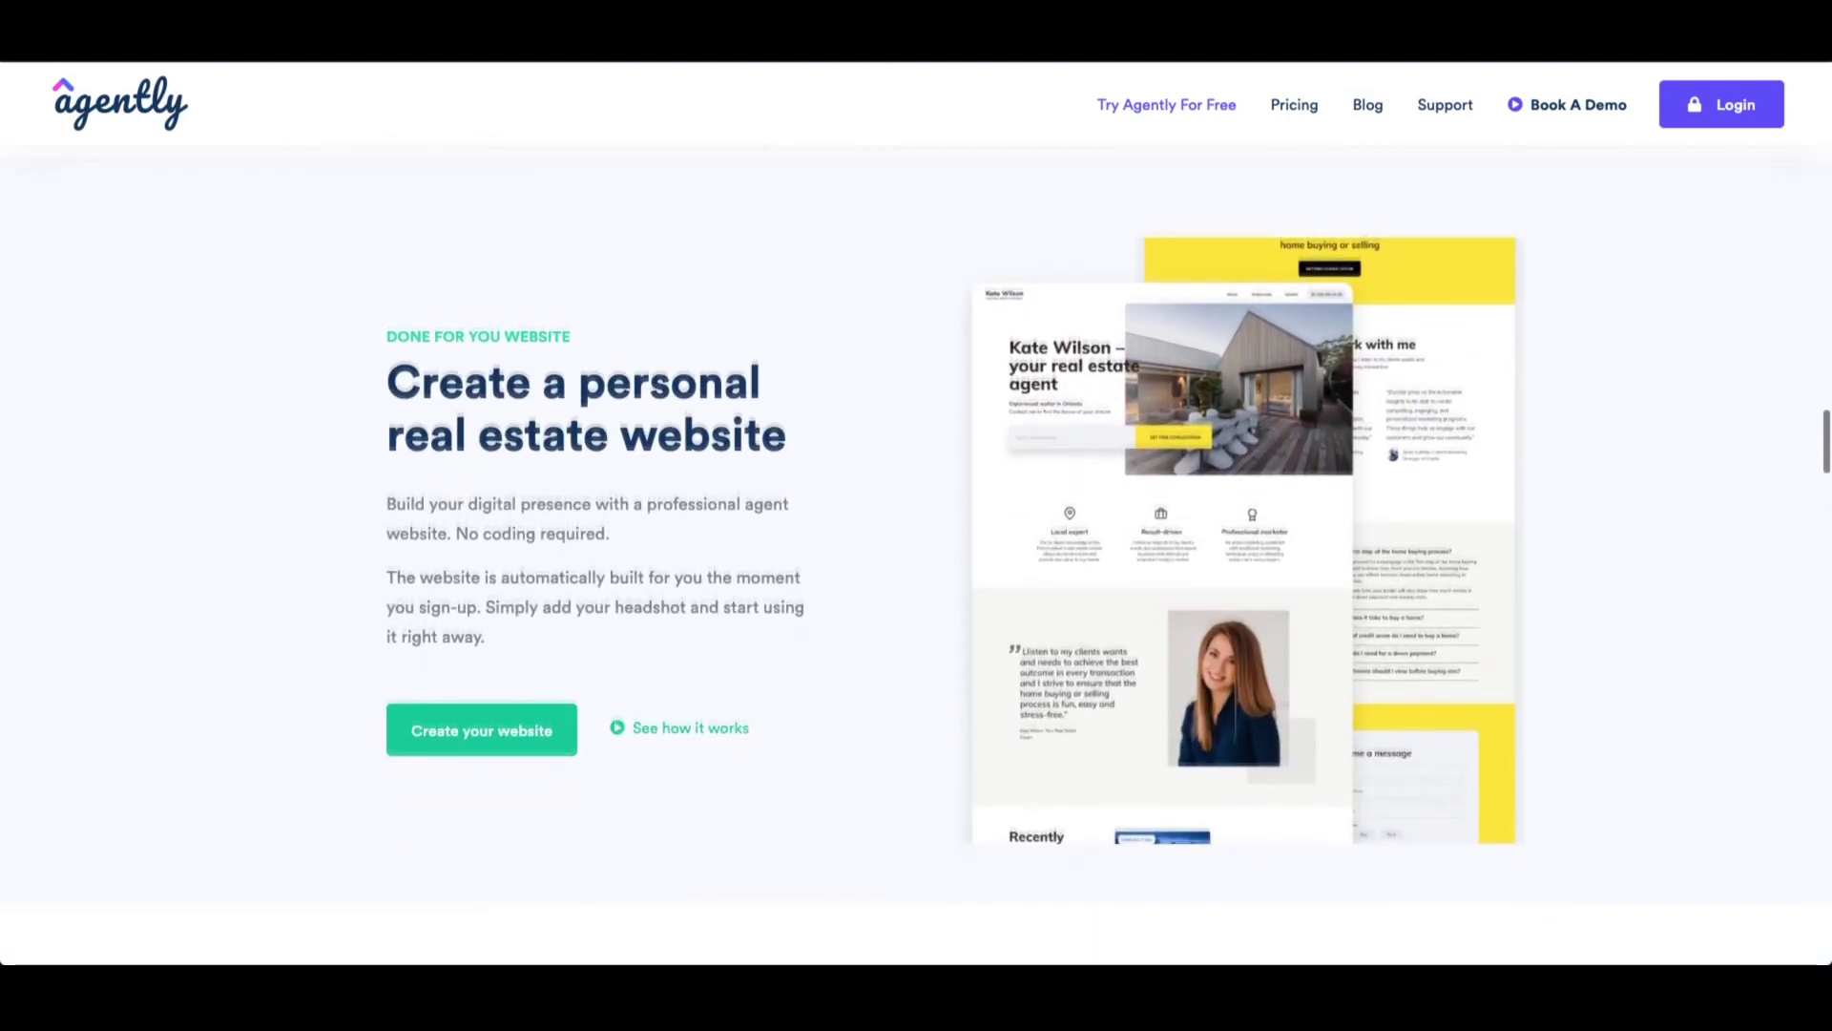
pyautogui.scroll(-2, 916, 512)
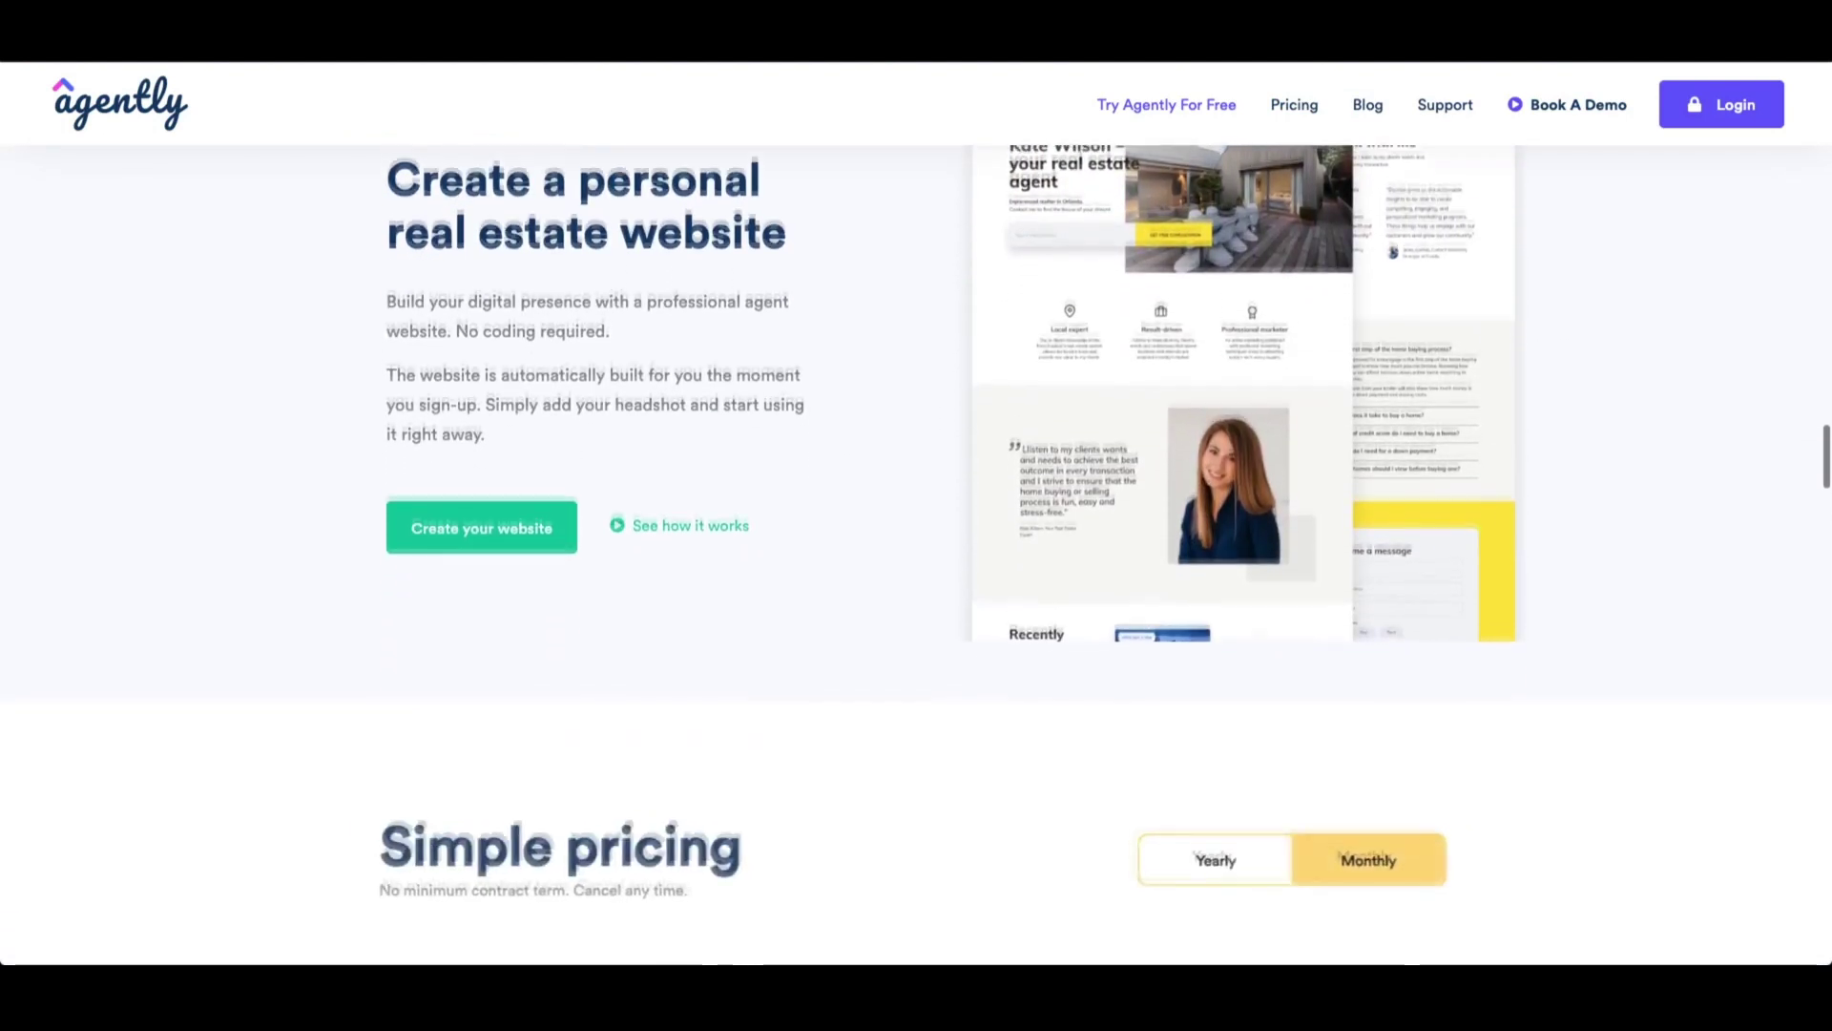
pyautogui.scroll(-3, 916, 512)
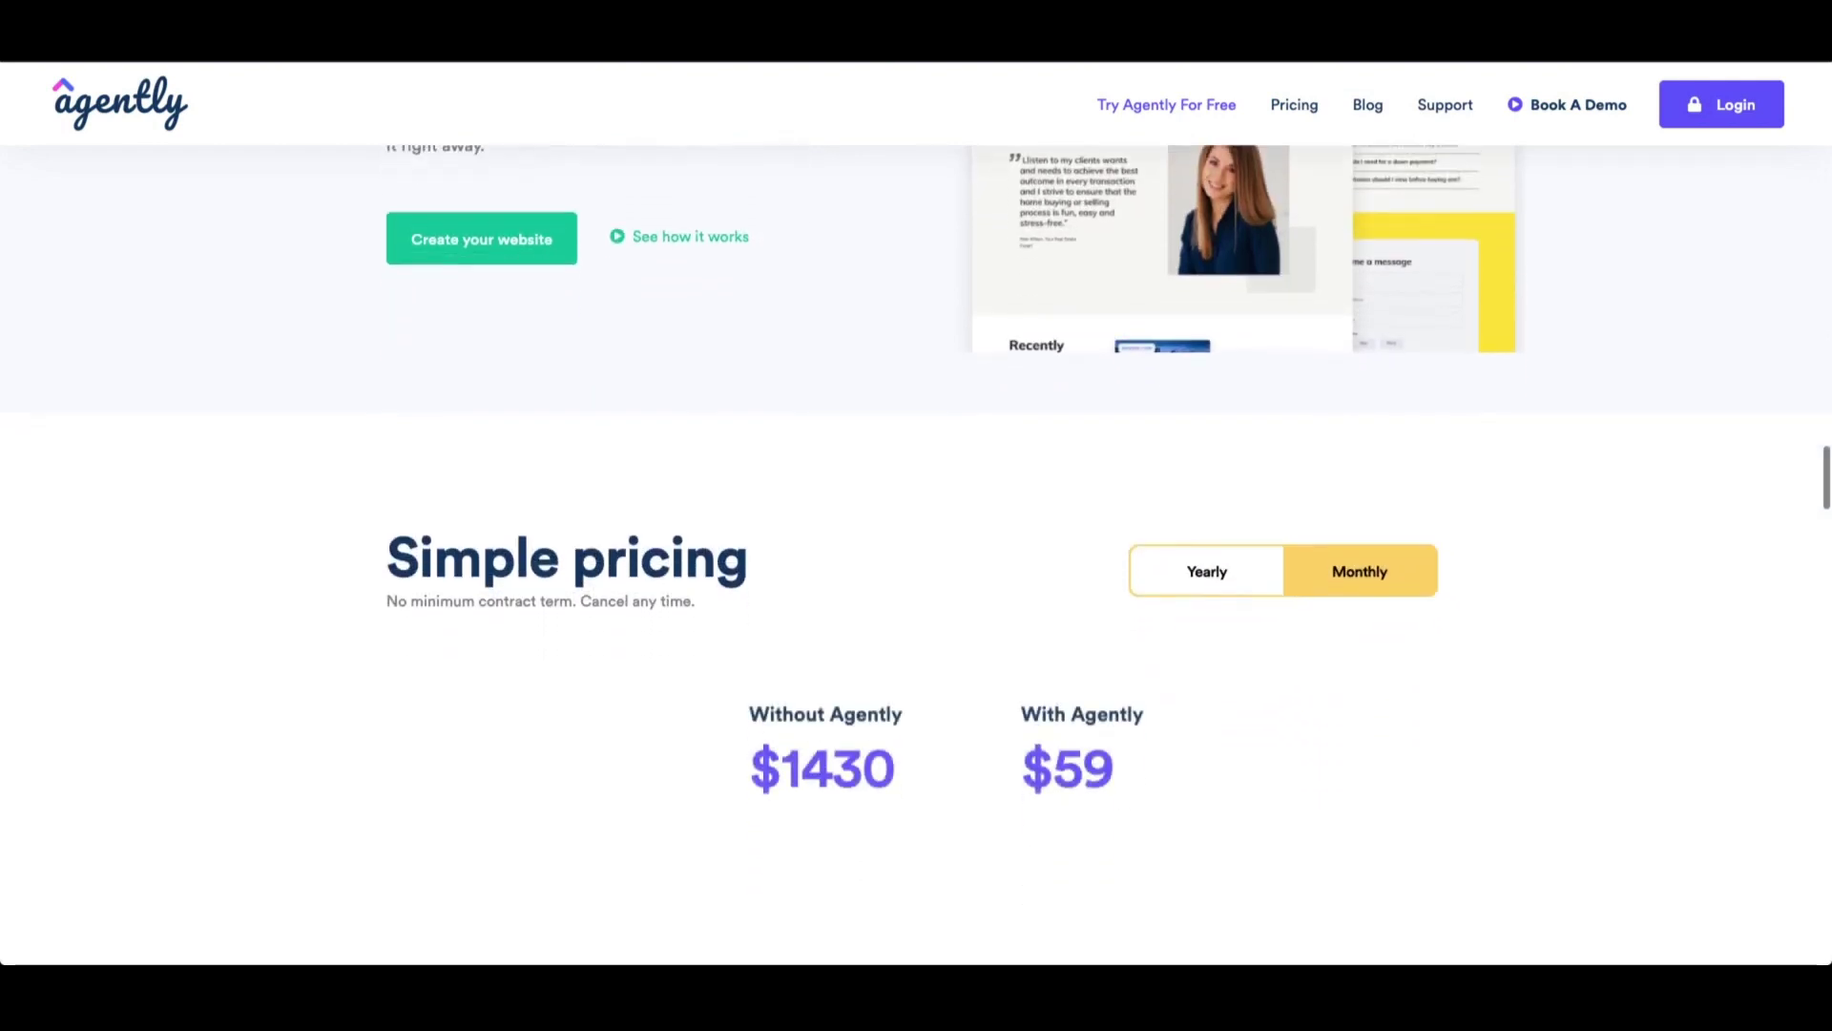
pyautogui.scroll(-4, 916, 512)
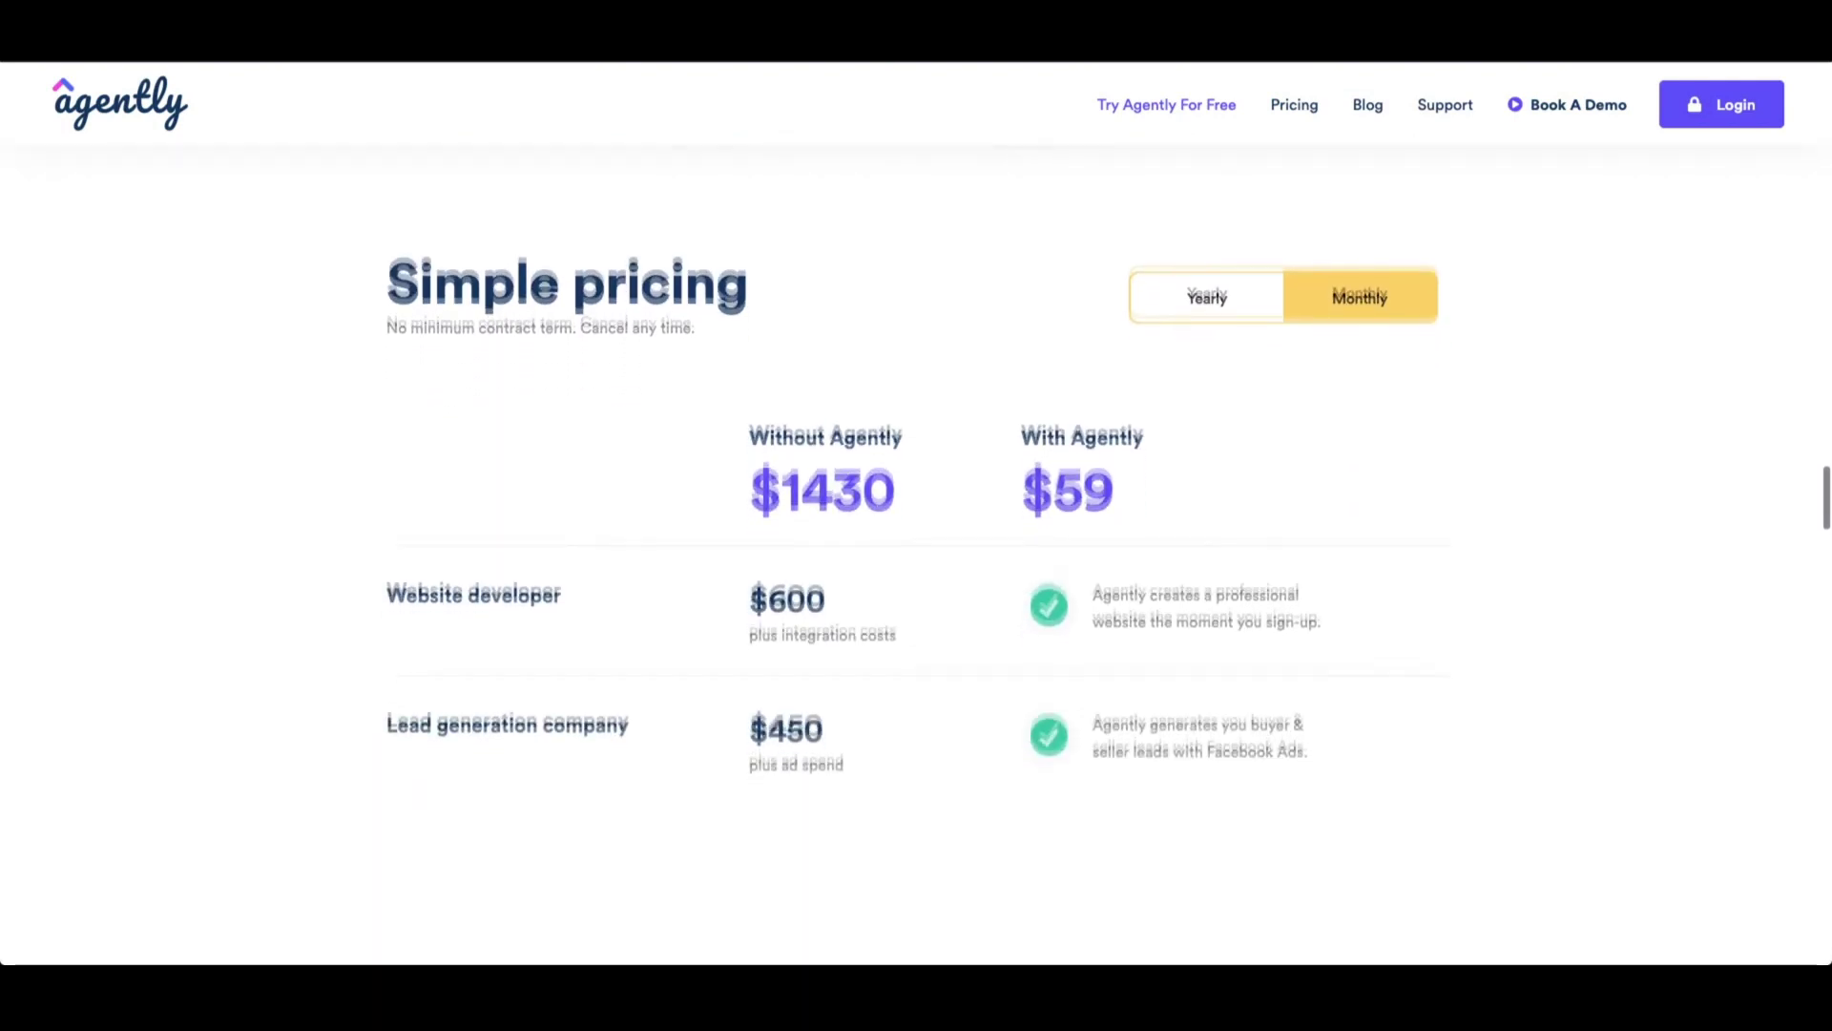
pyautogui.scroll(-3, 916, 513)
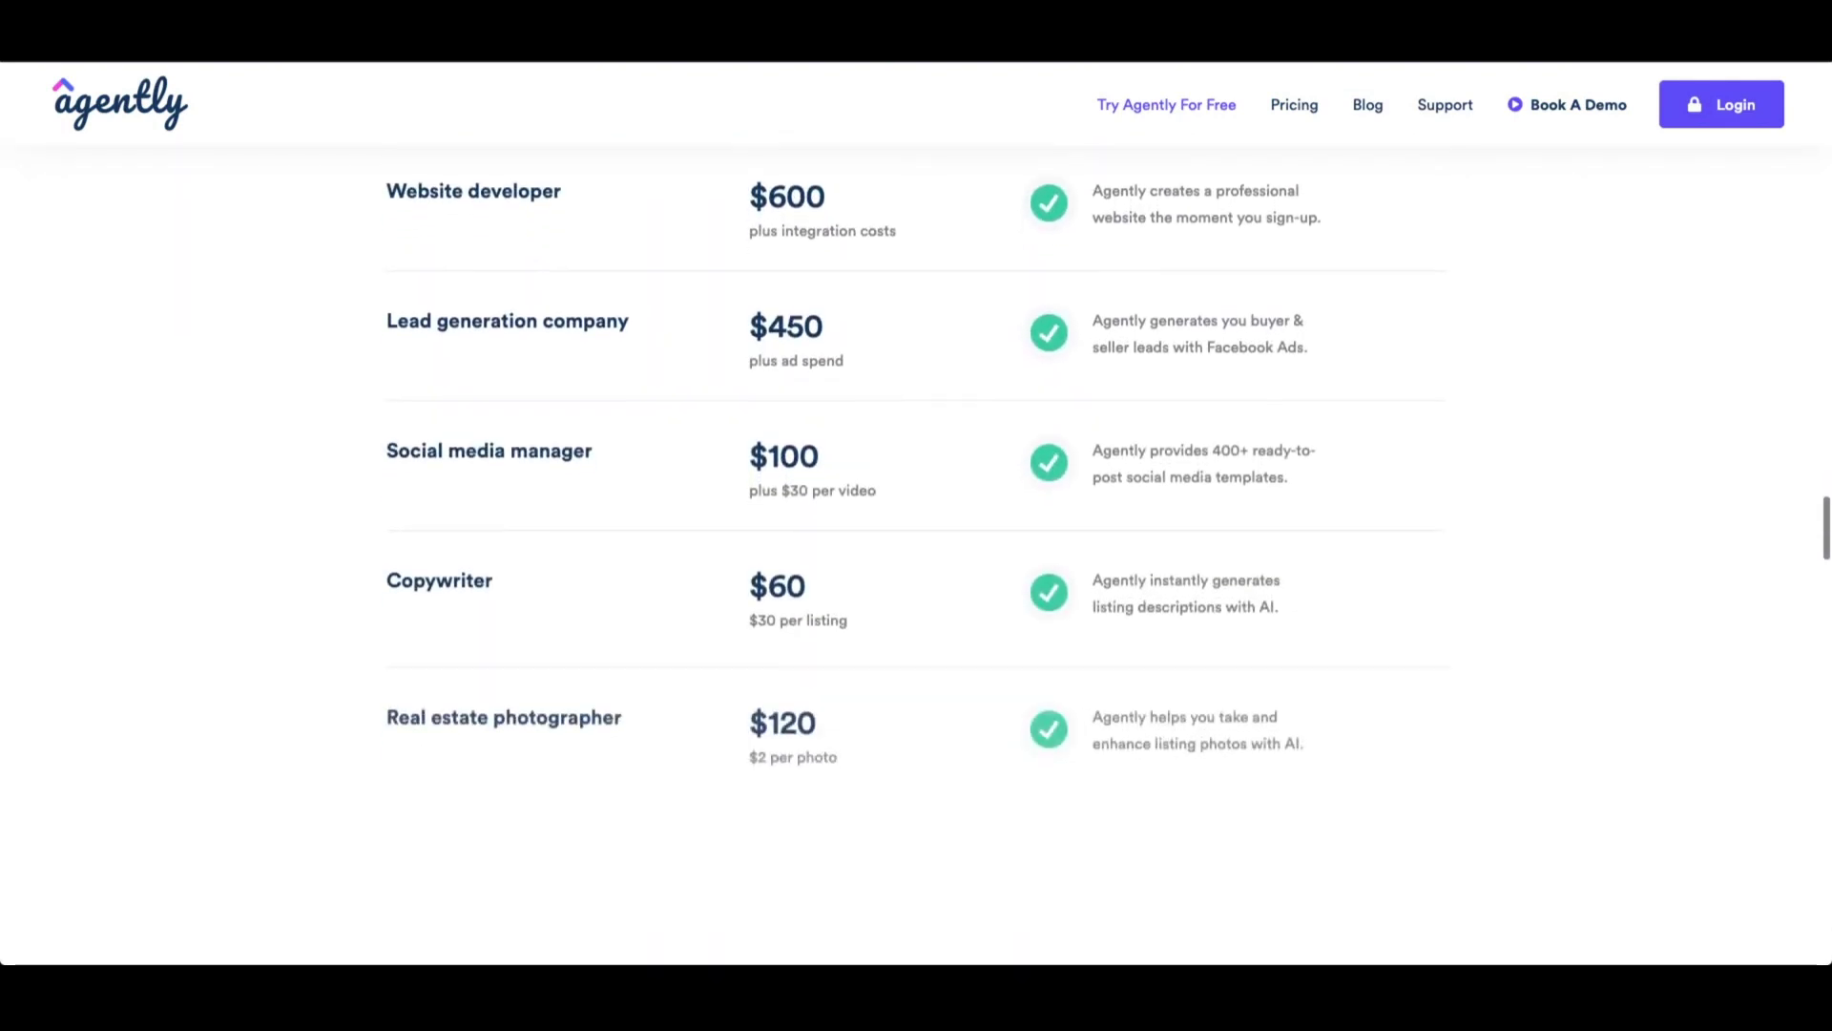
pyautogui.scroll(-4, 916, 512)
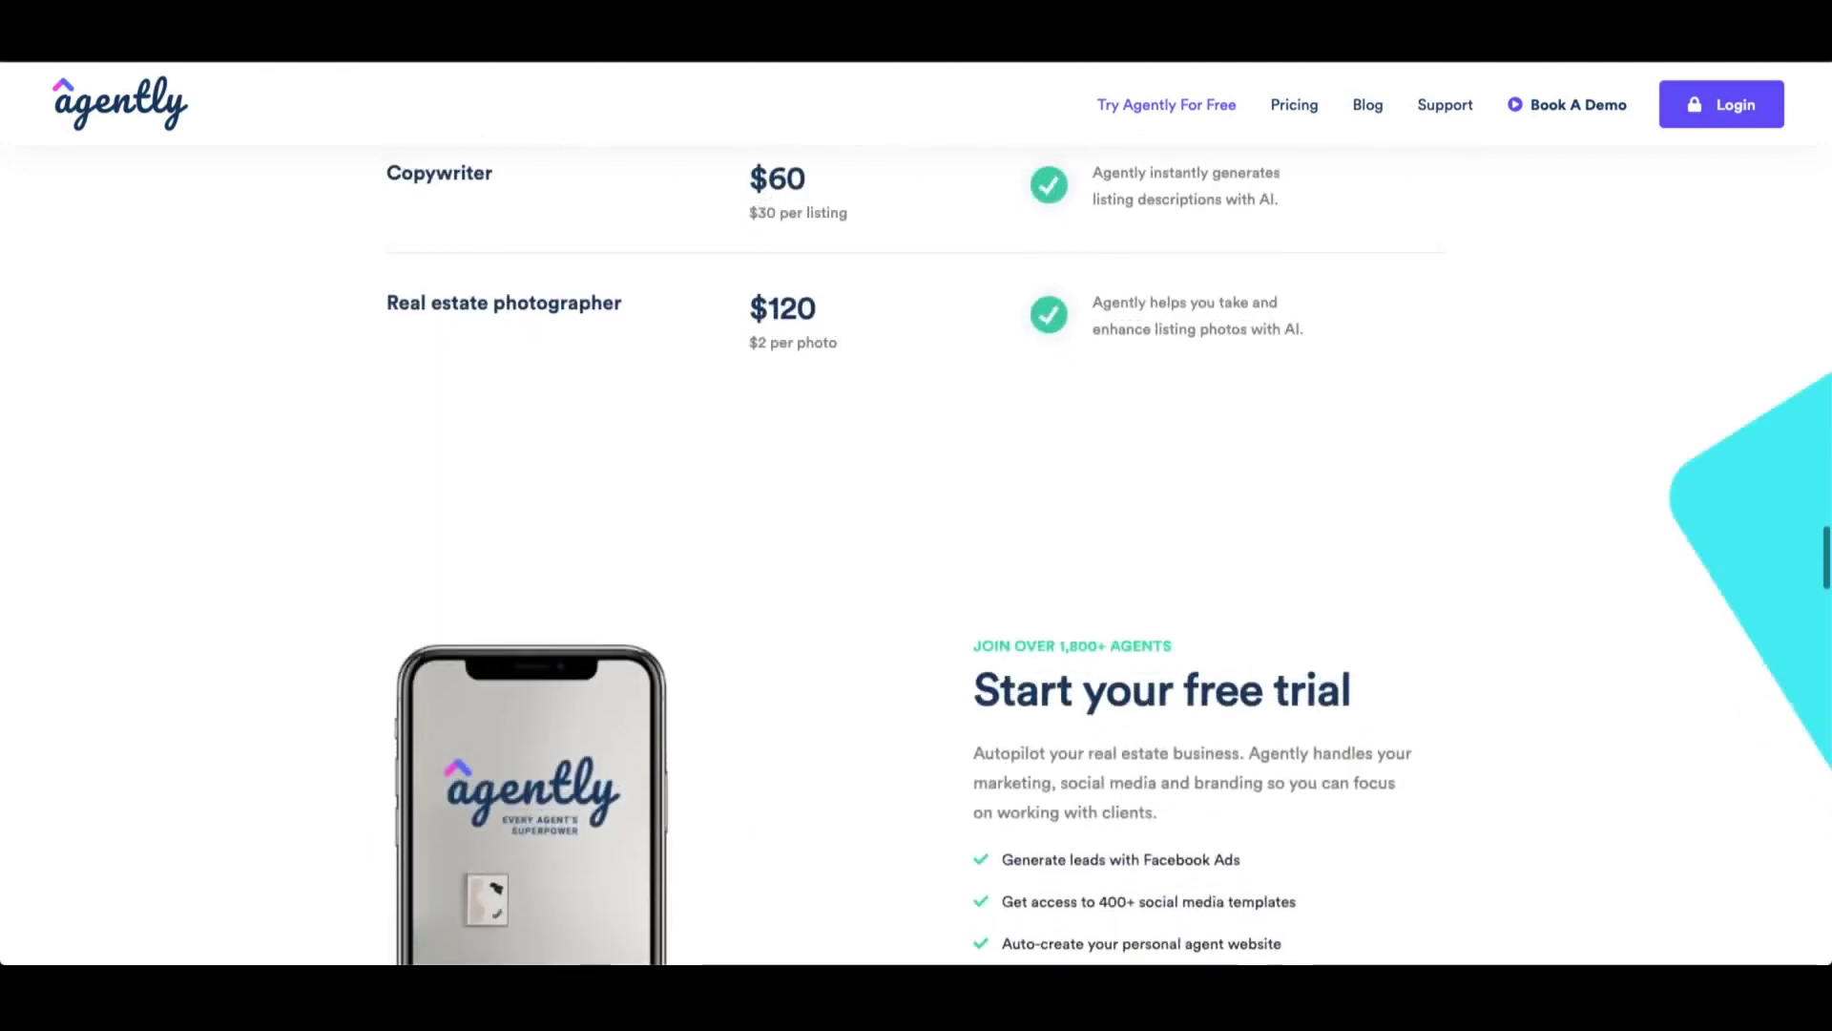
pyautogui.scroll(-3, 916, 512)
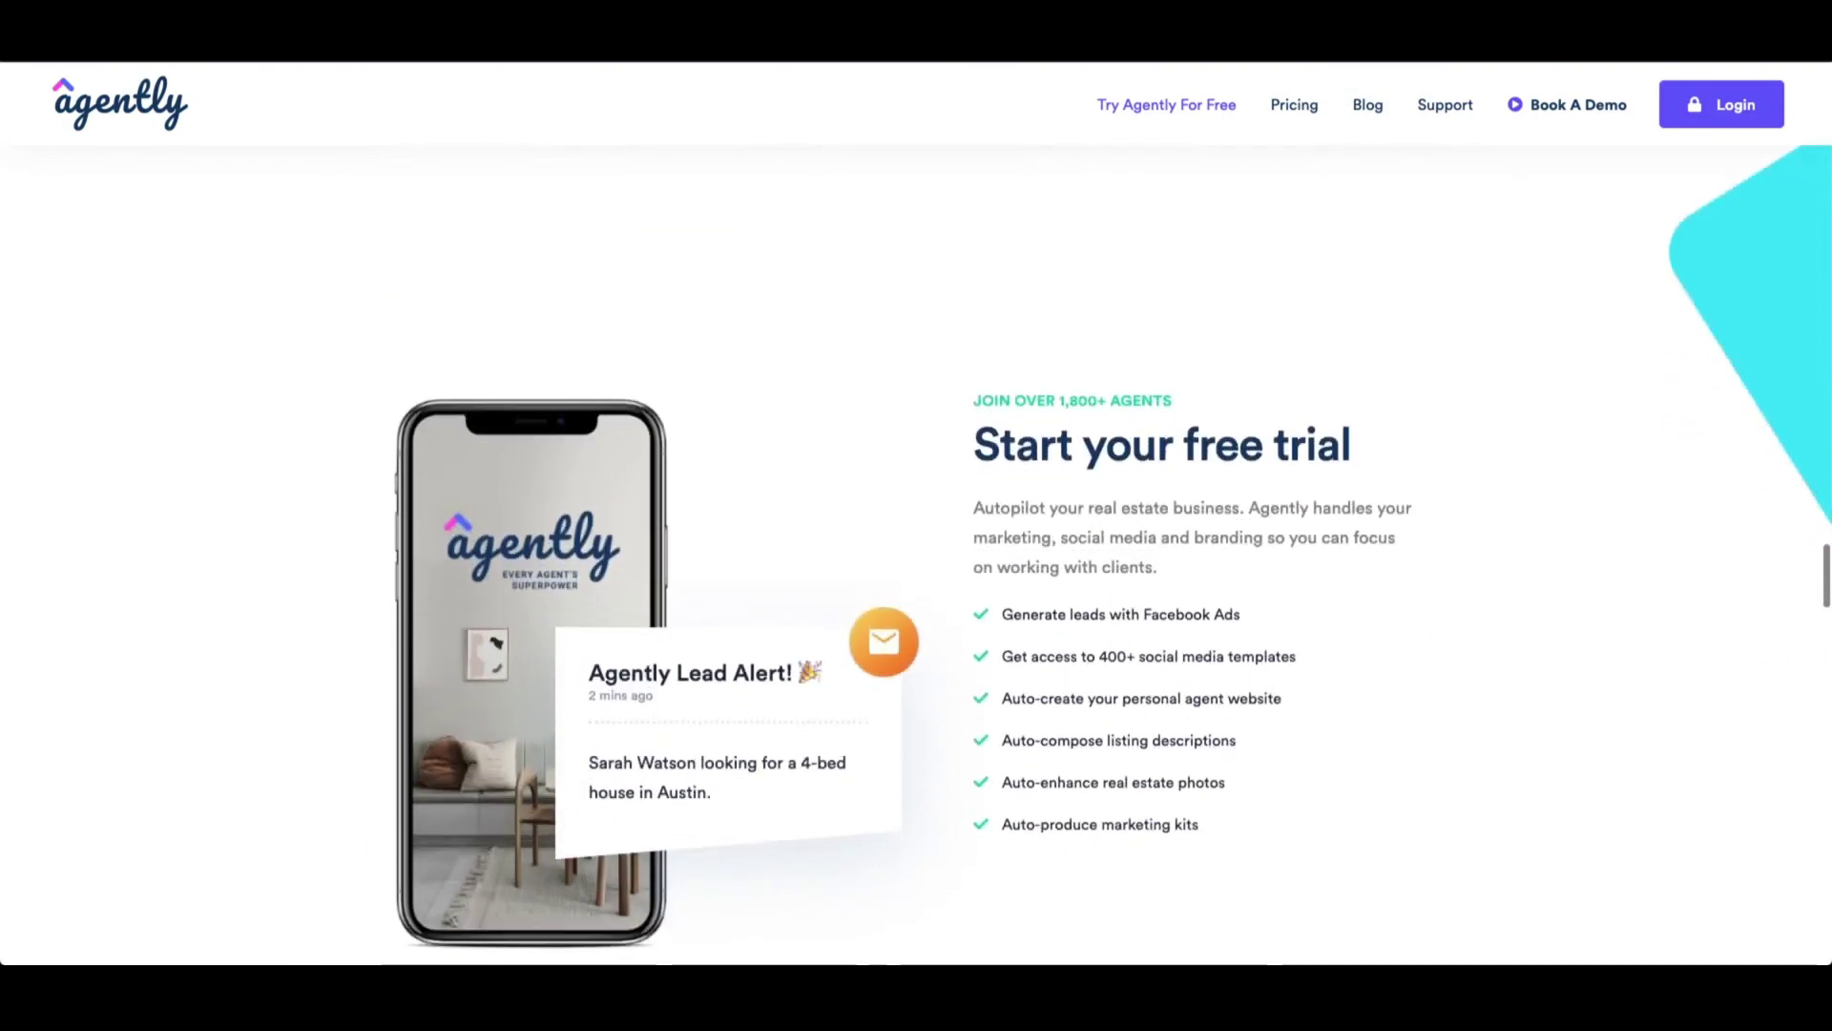
pyautogui.scroll(-3, 916, 512)
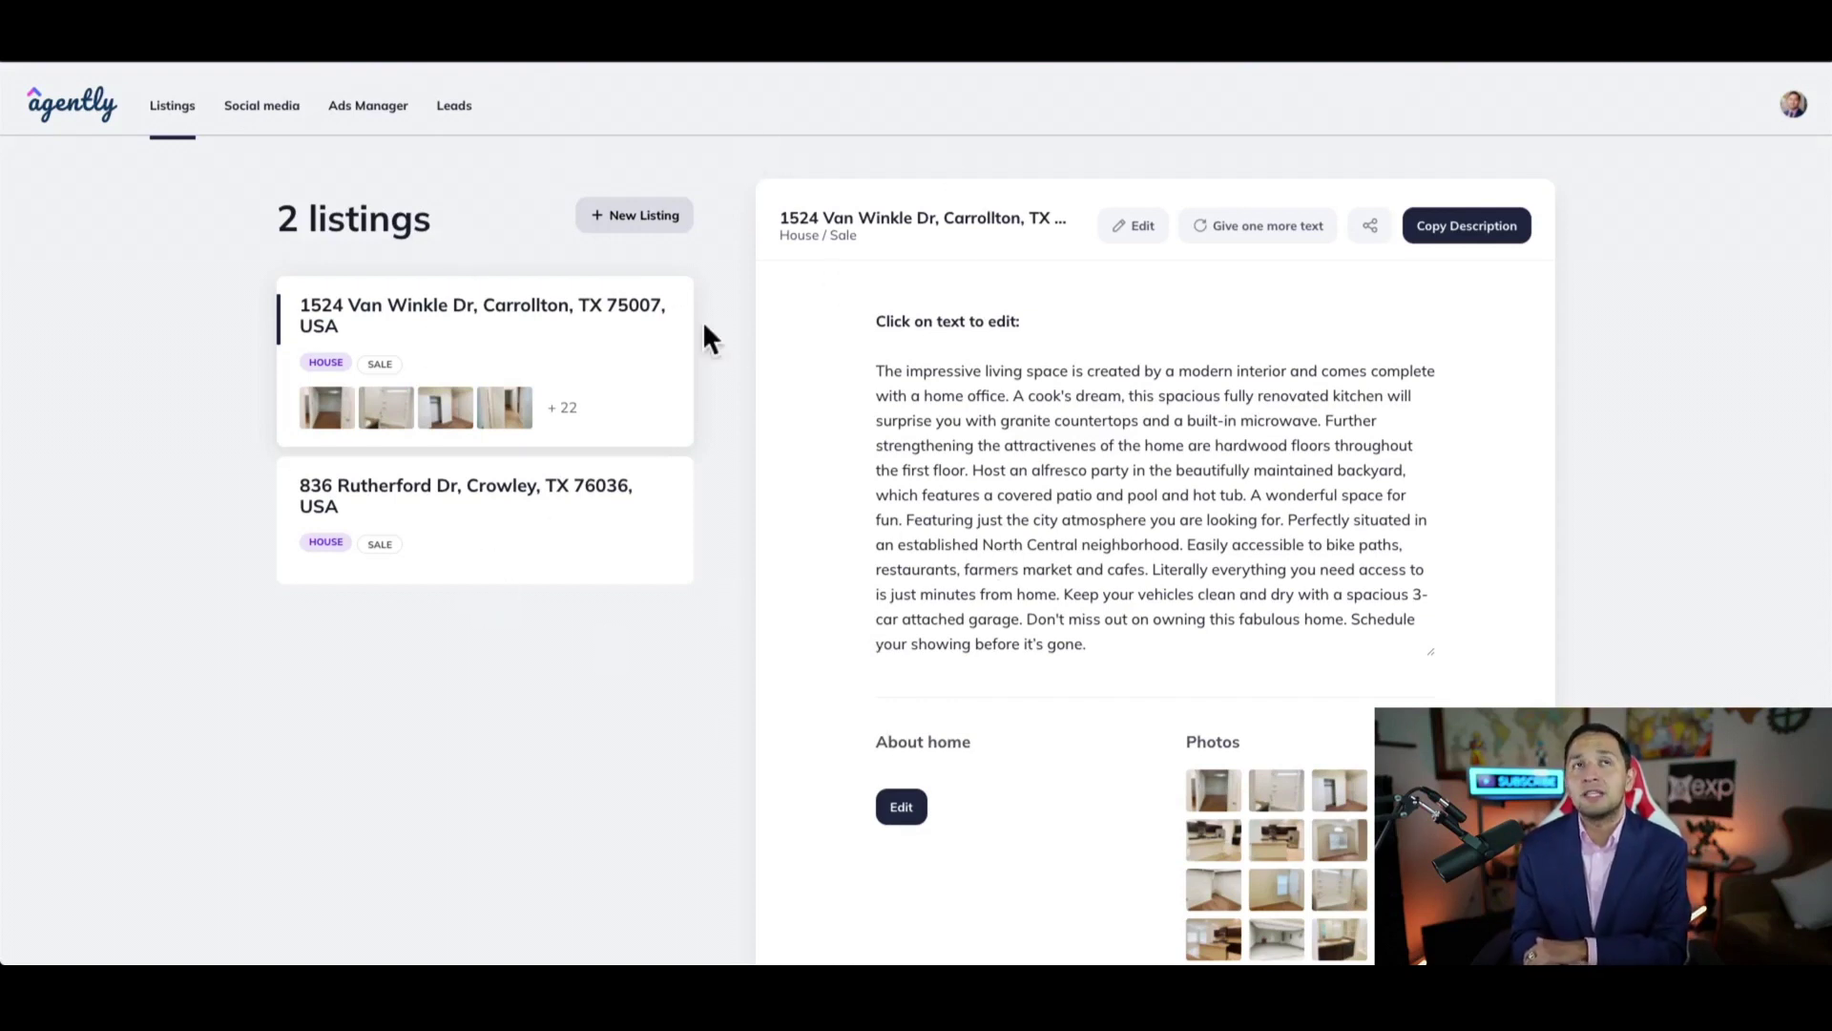
# Open and dismiss the Create New Listing form, then go to Ads Manager.
pyautogui.click(658, 217)
pyautogui.scroll(-1, 966, 731)
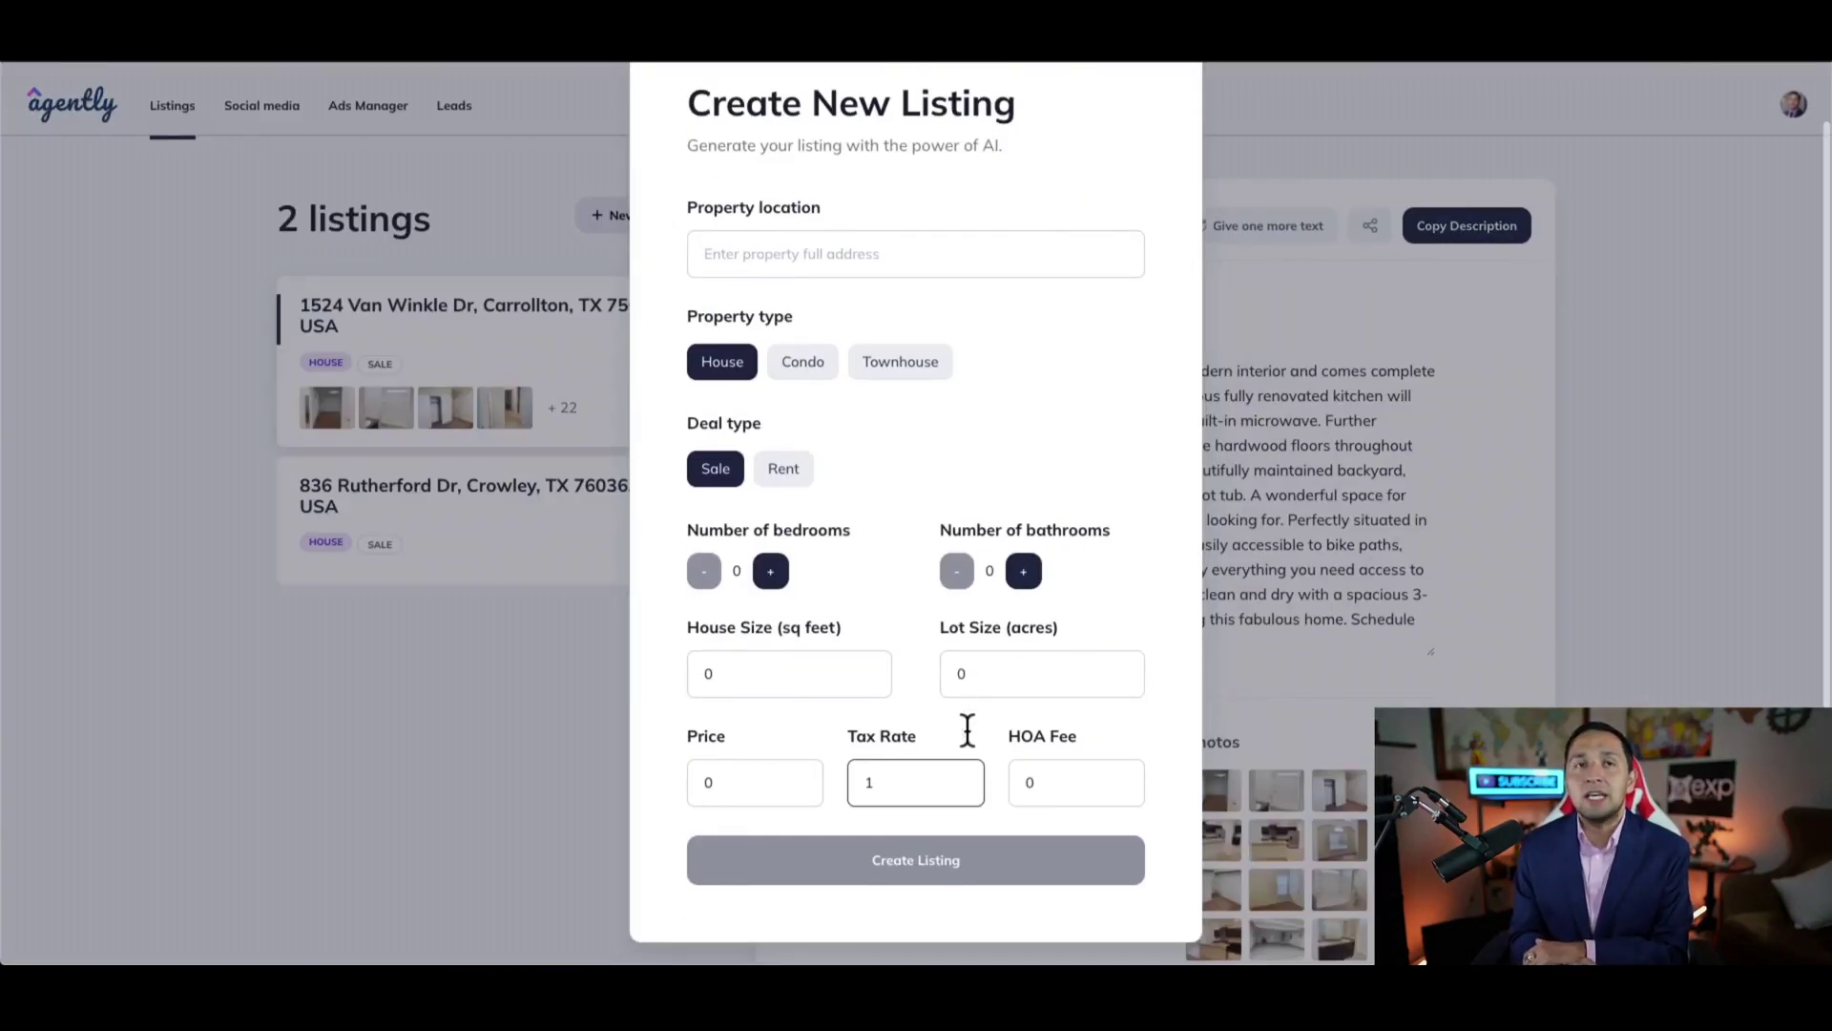
pyautogui.click(1537, 445)
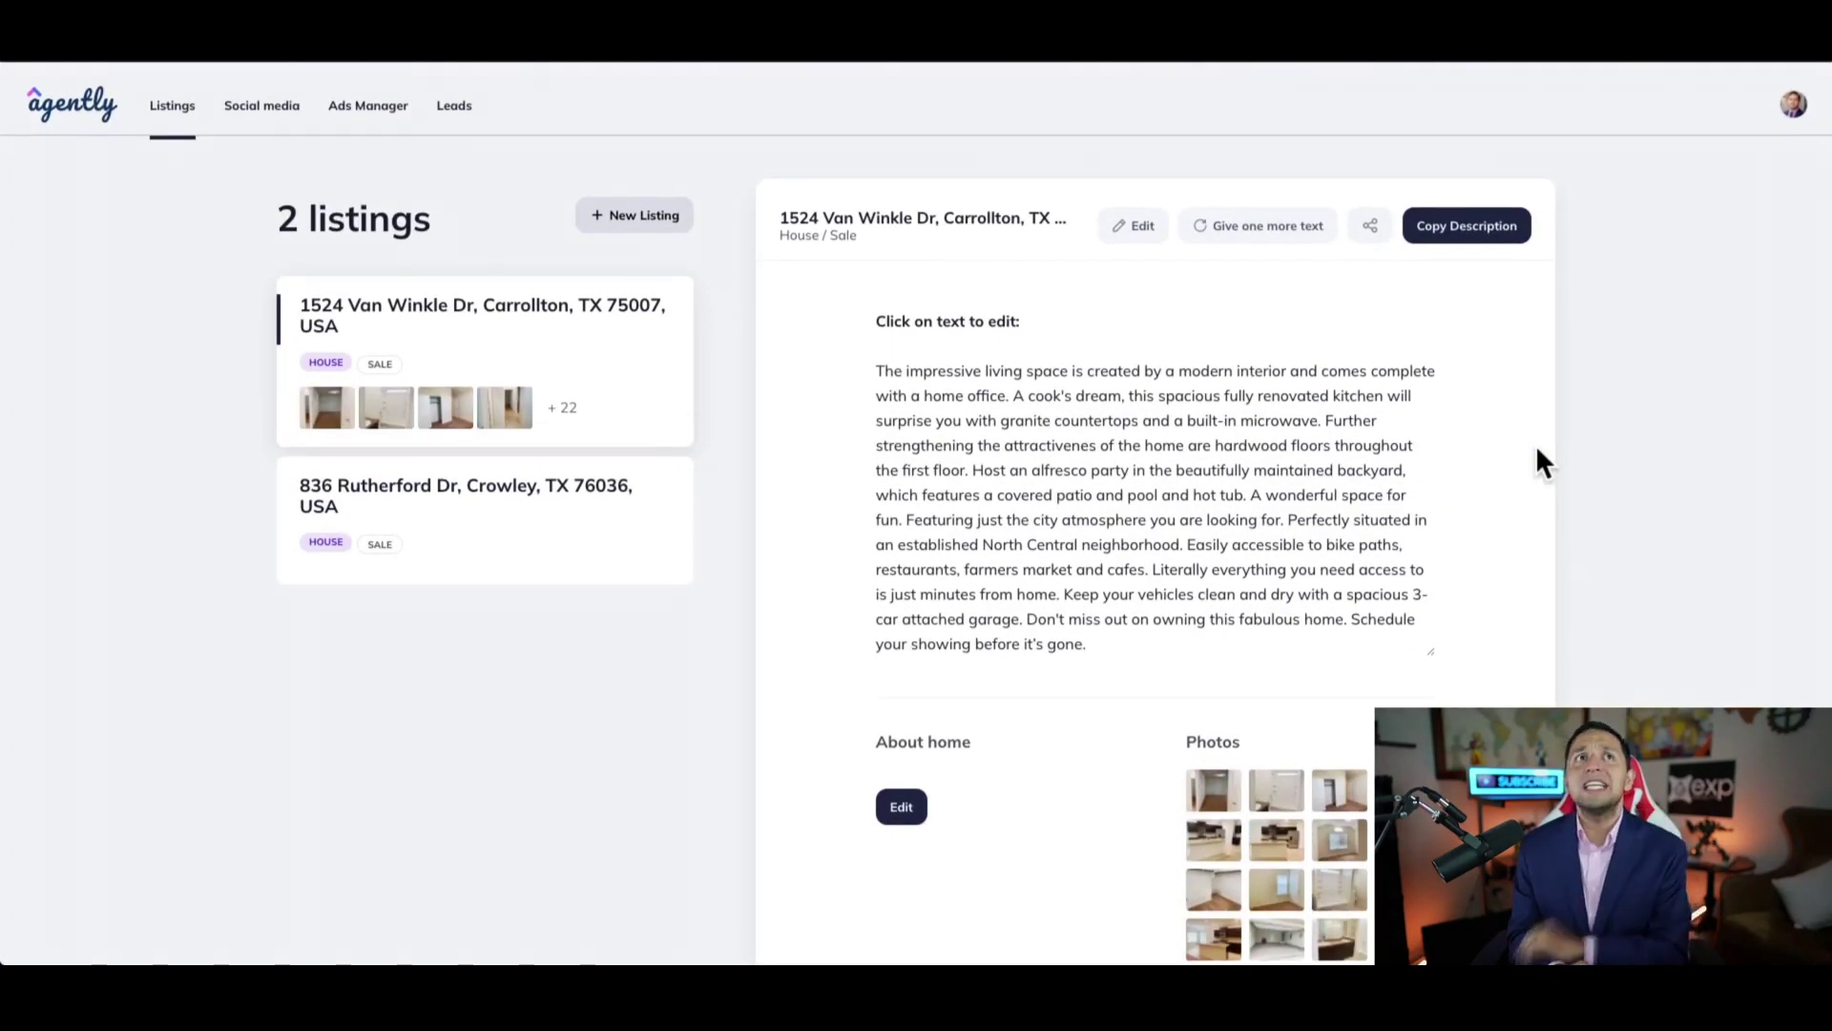
pyautogui.click(360, 107)
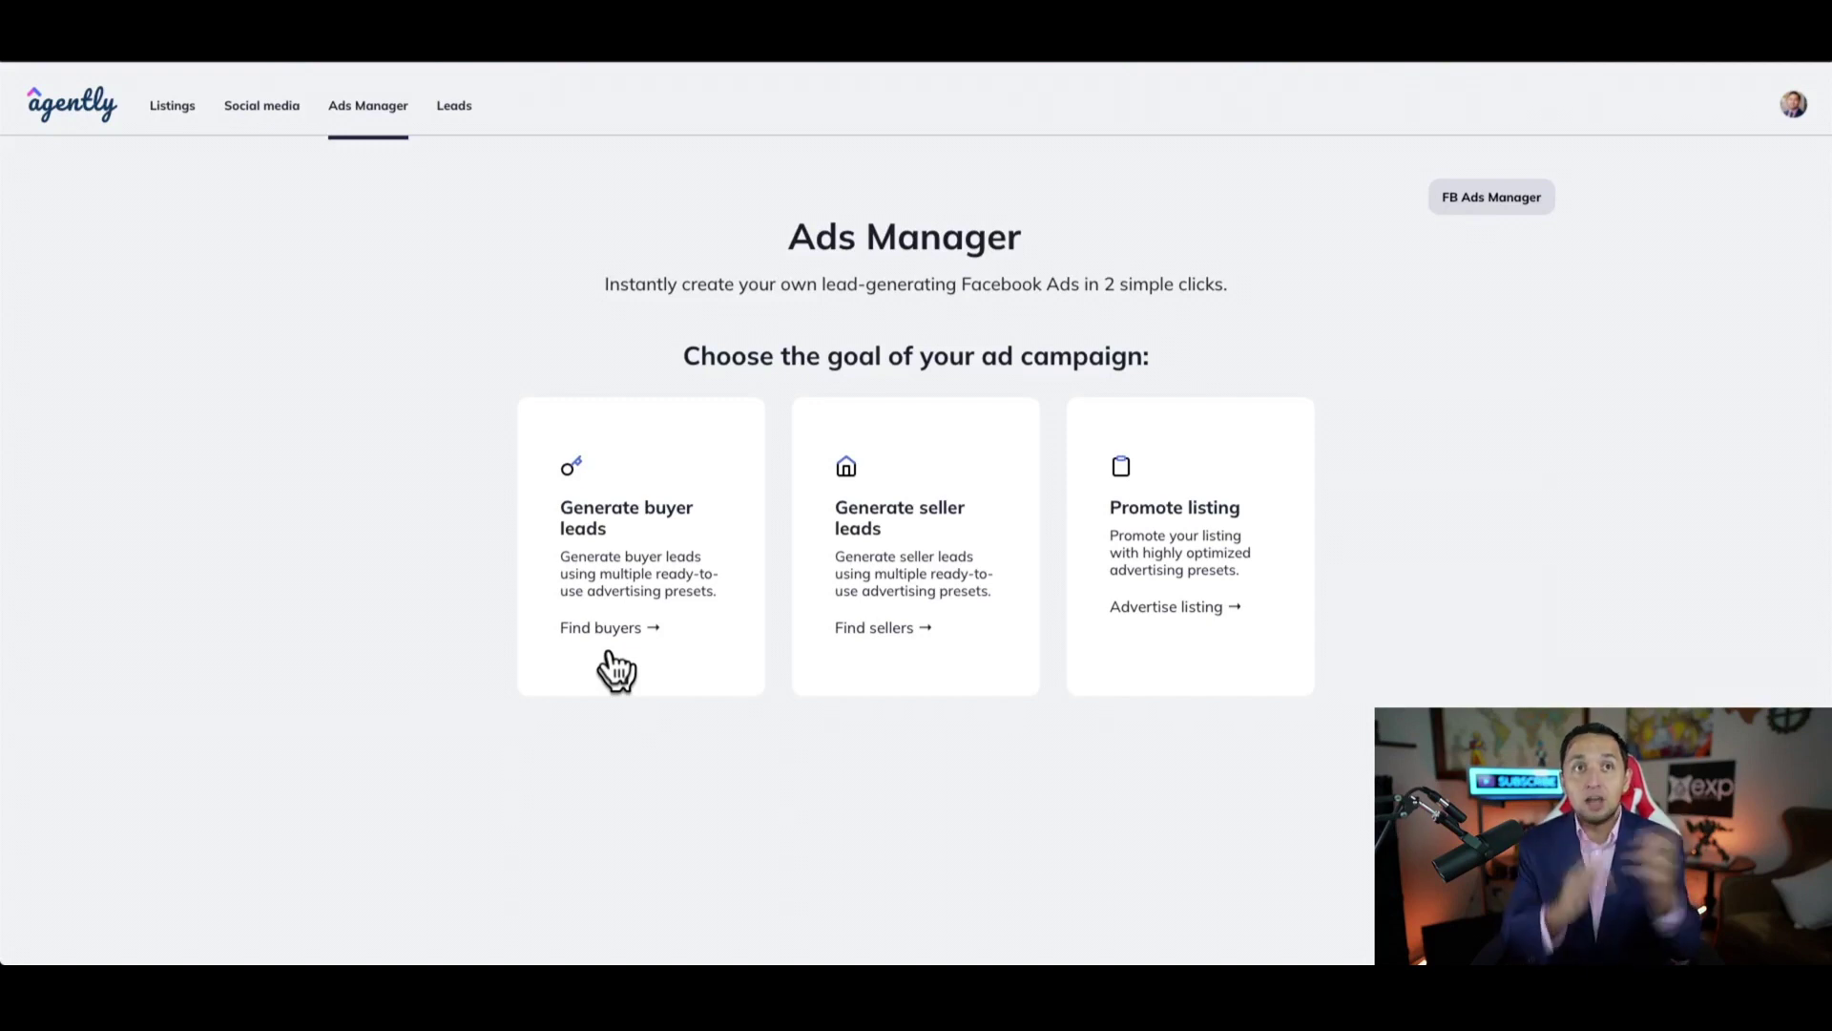
pyautogui.click(632, 573)
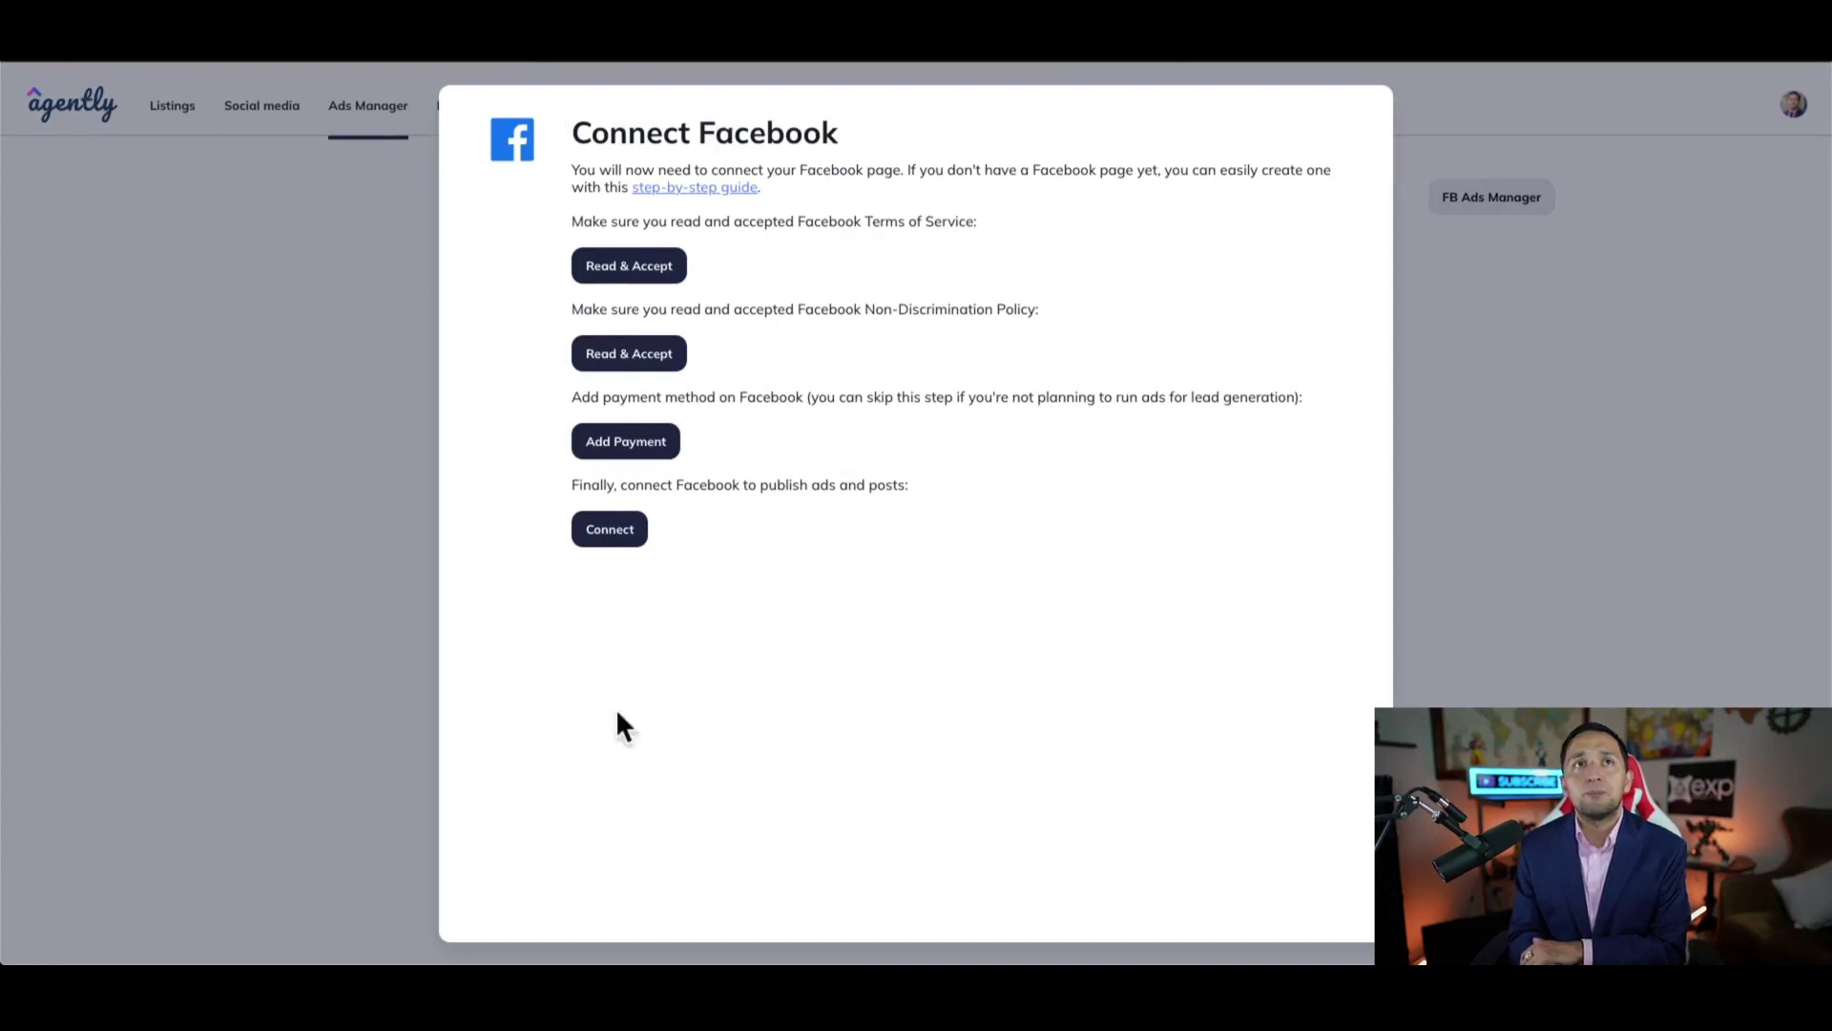
pyautogui.press('Escape')
pyautogui.click(898, 573)
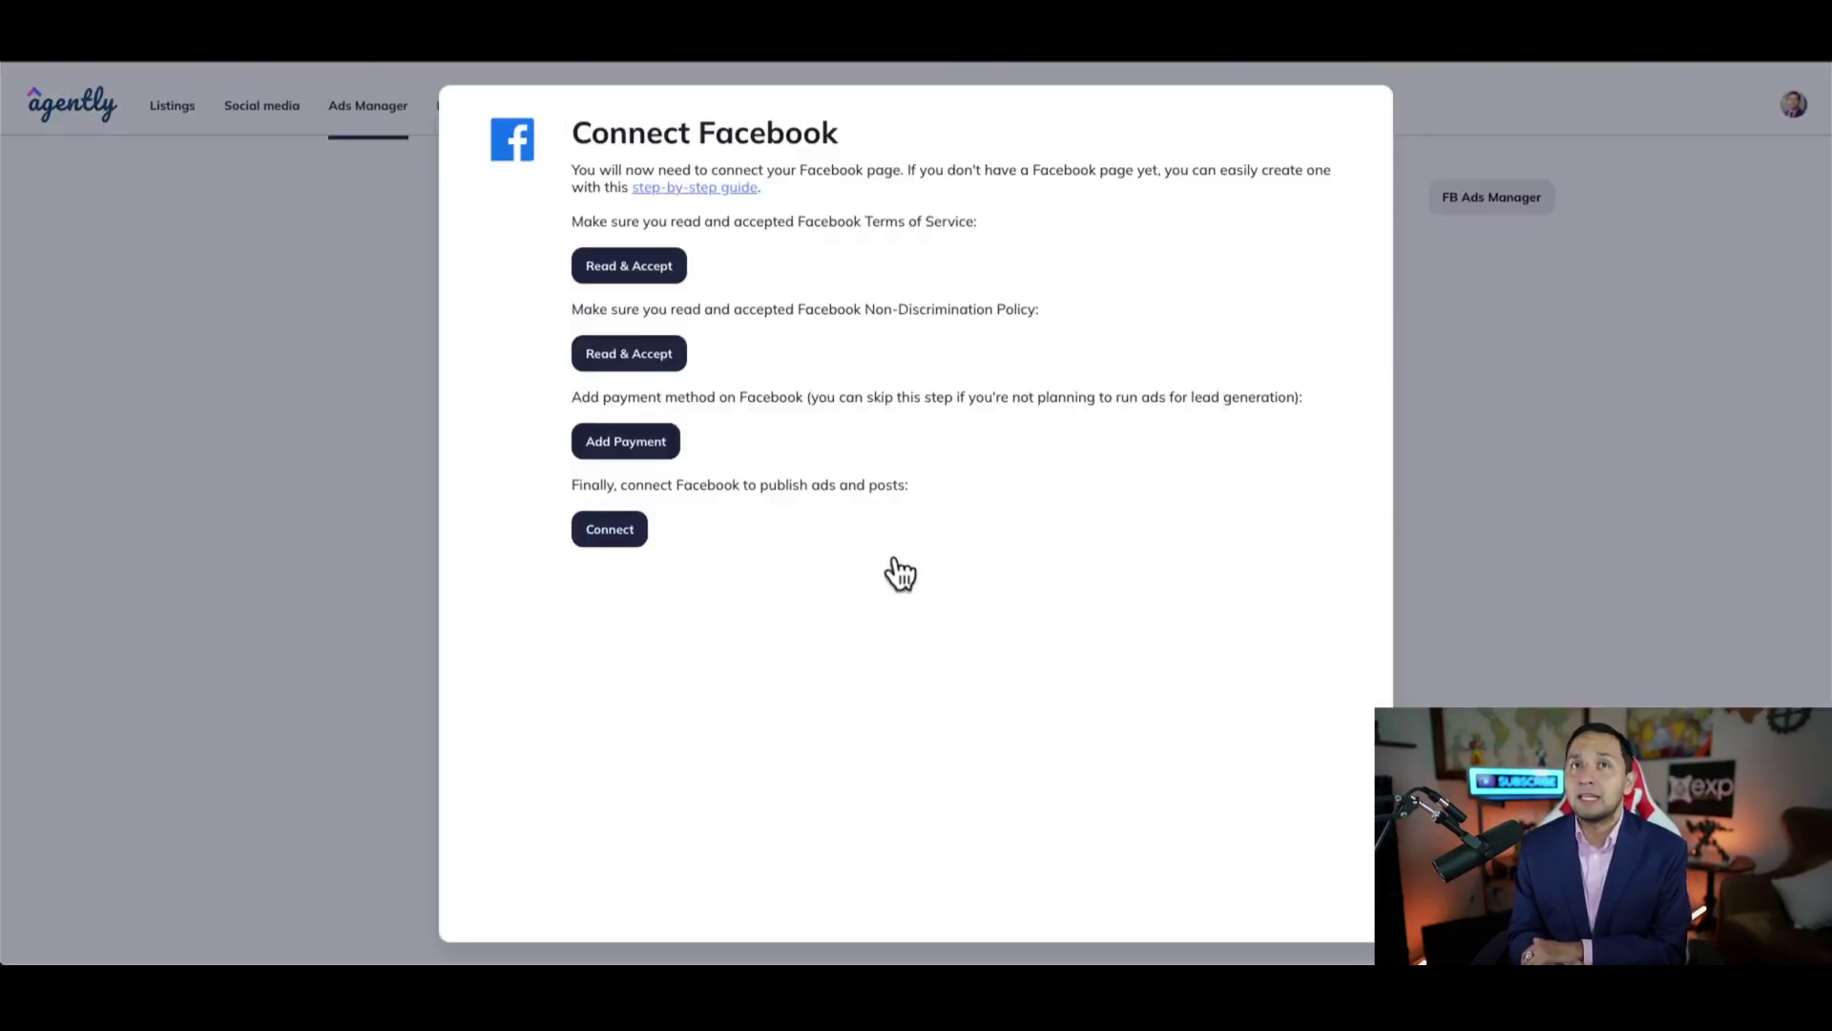
pyautogui.click(1722, 513)
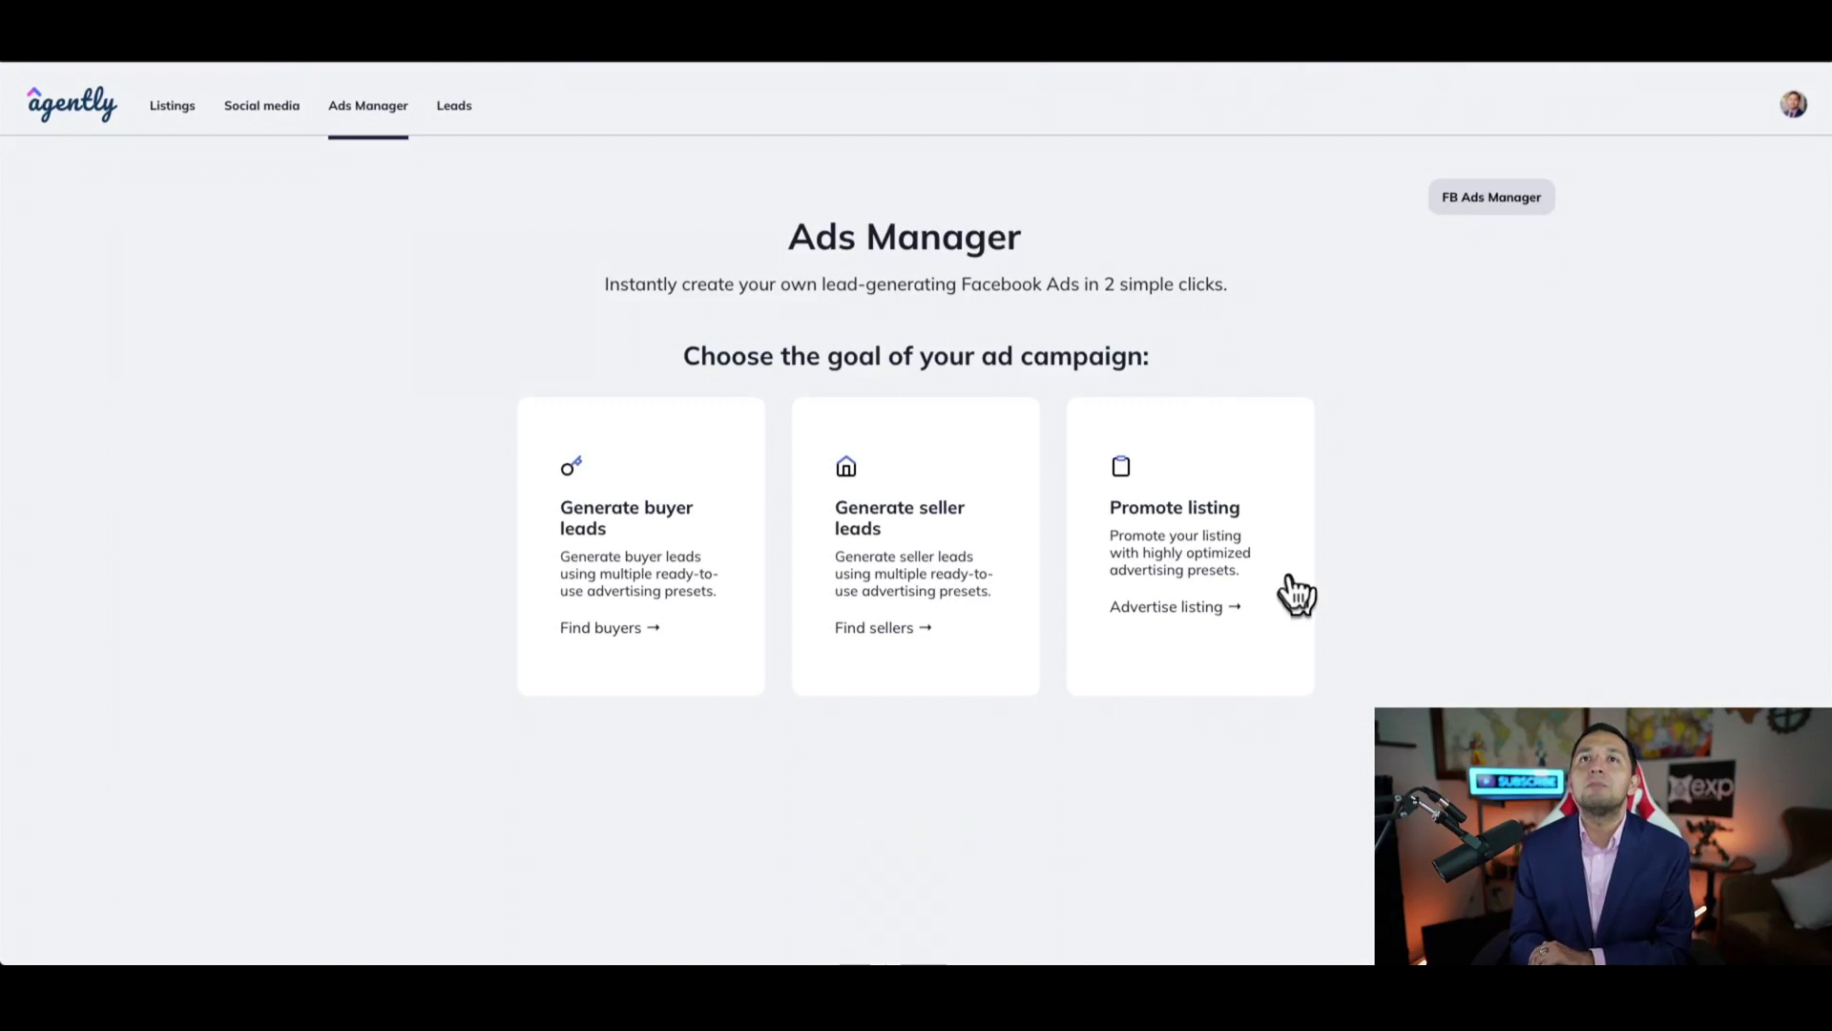
pyautogui.click(172, 105)
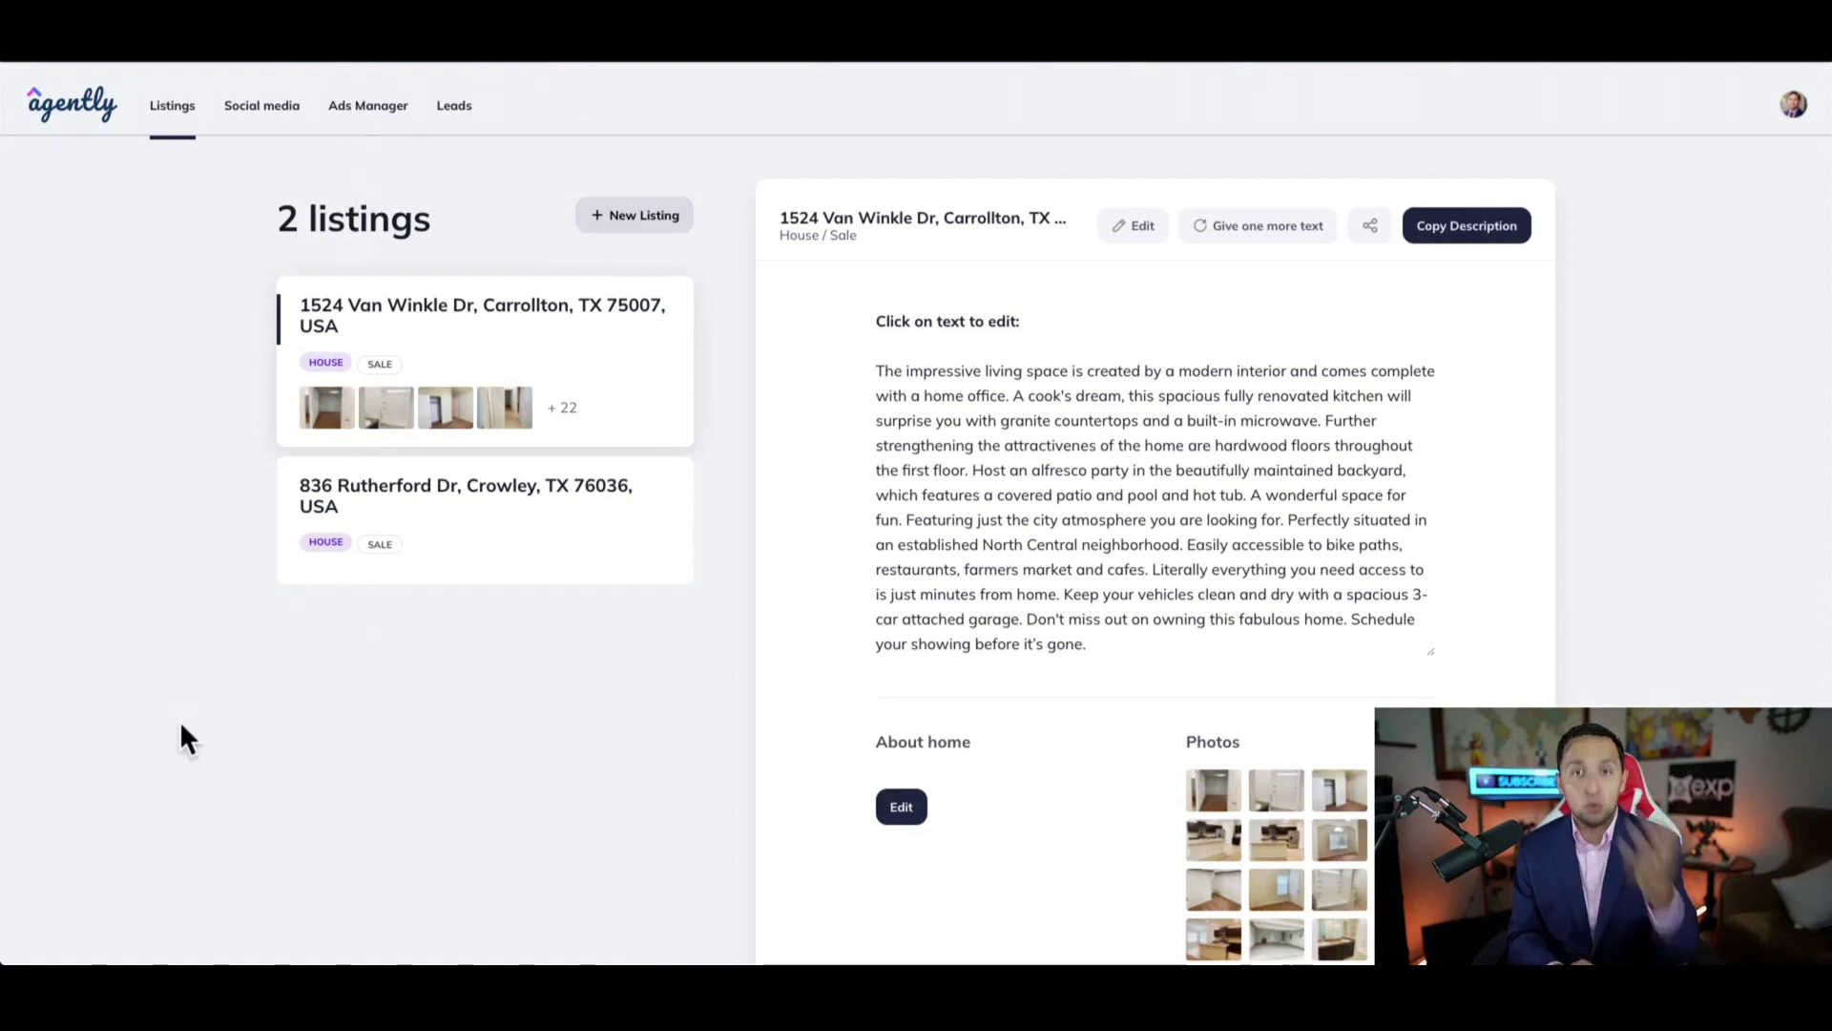
pyautogui.click(368, 105)
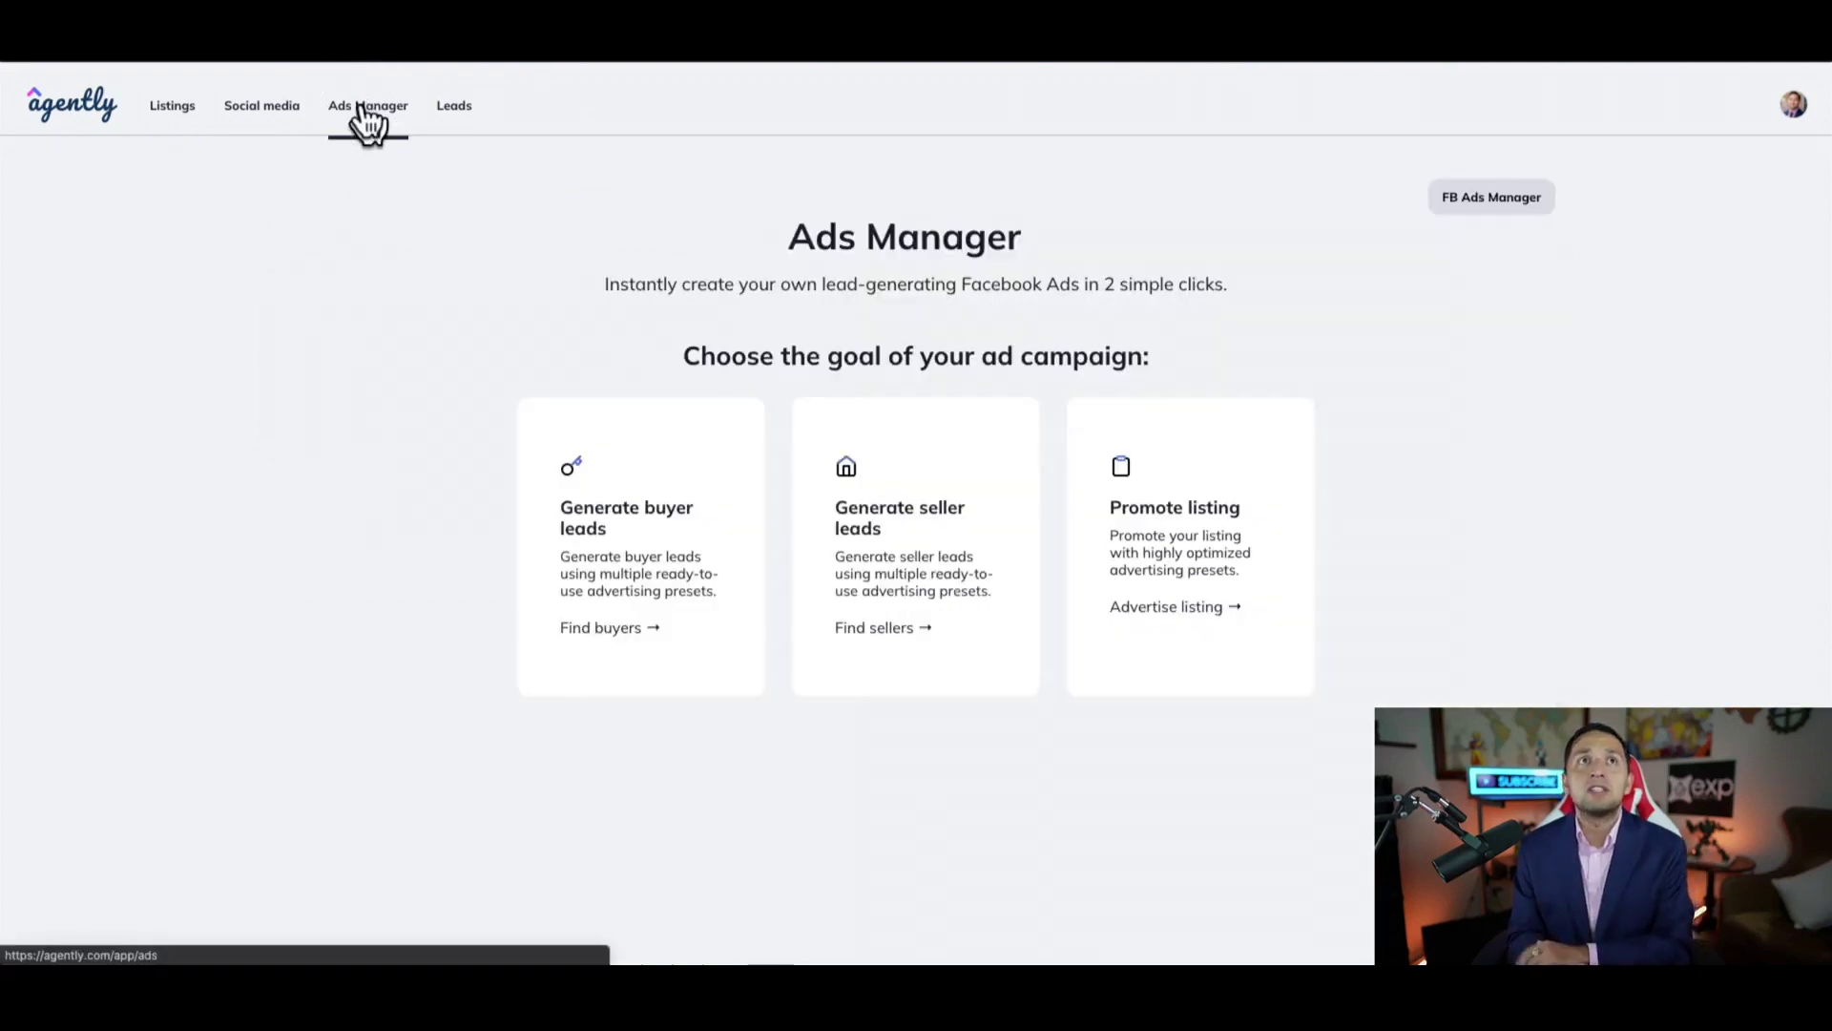
# Choose the Promote listing campaign goal.
pyautogui.click(1174, 571)
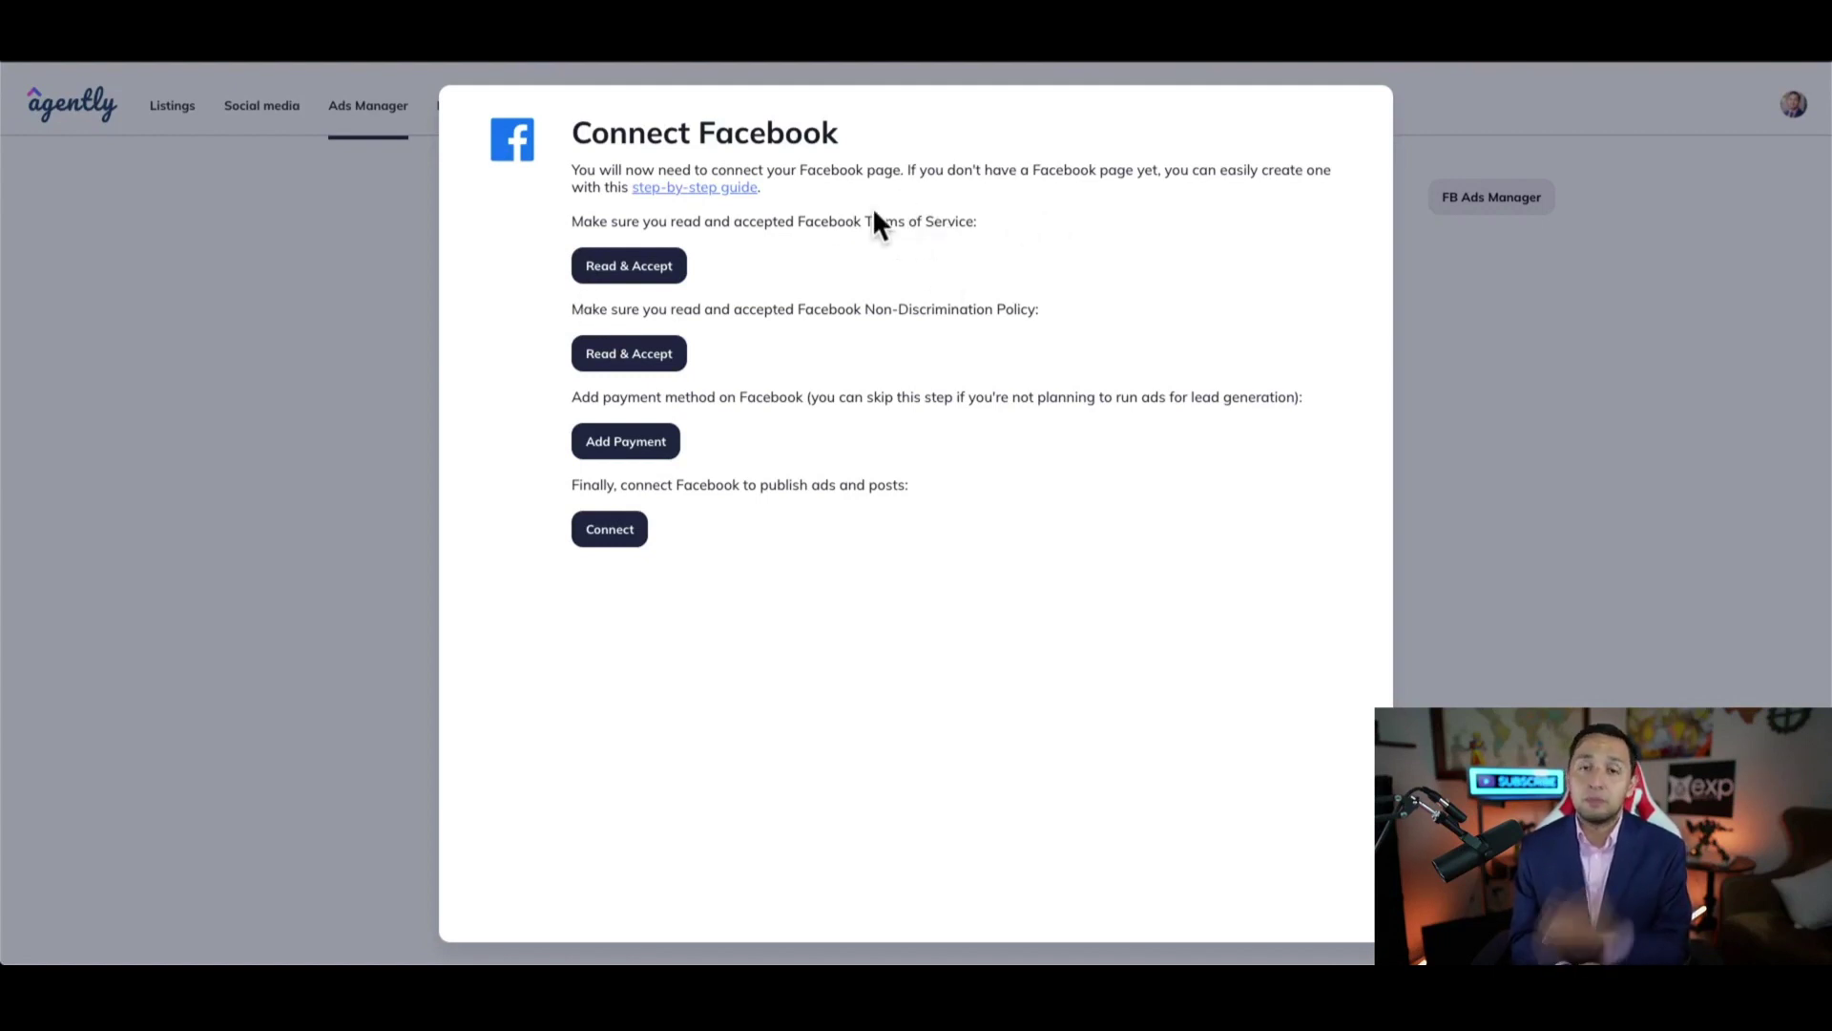
# Review Facebook's lead ad terms and confirm the non-discrimination policy is already signed.
pyautogui.click(625, 277)
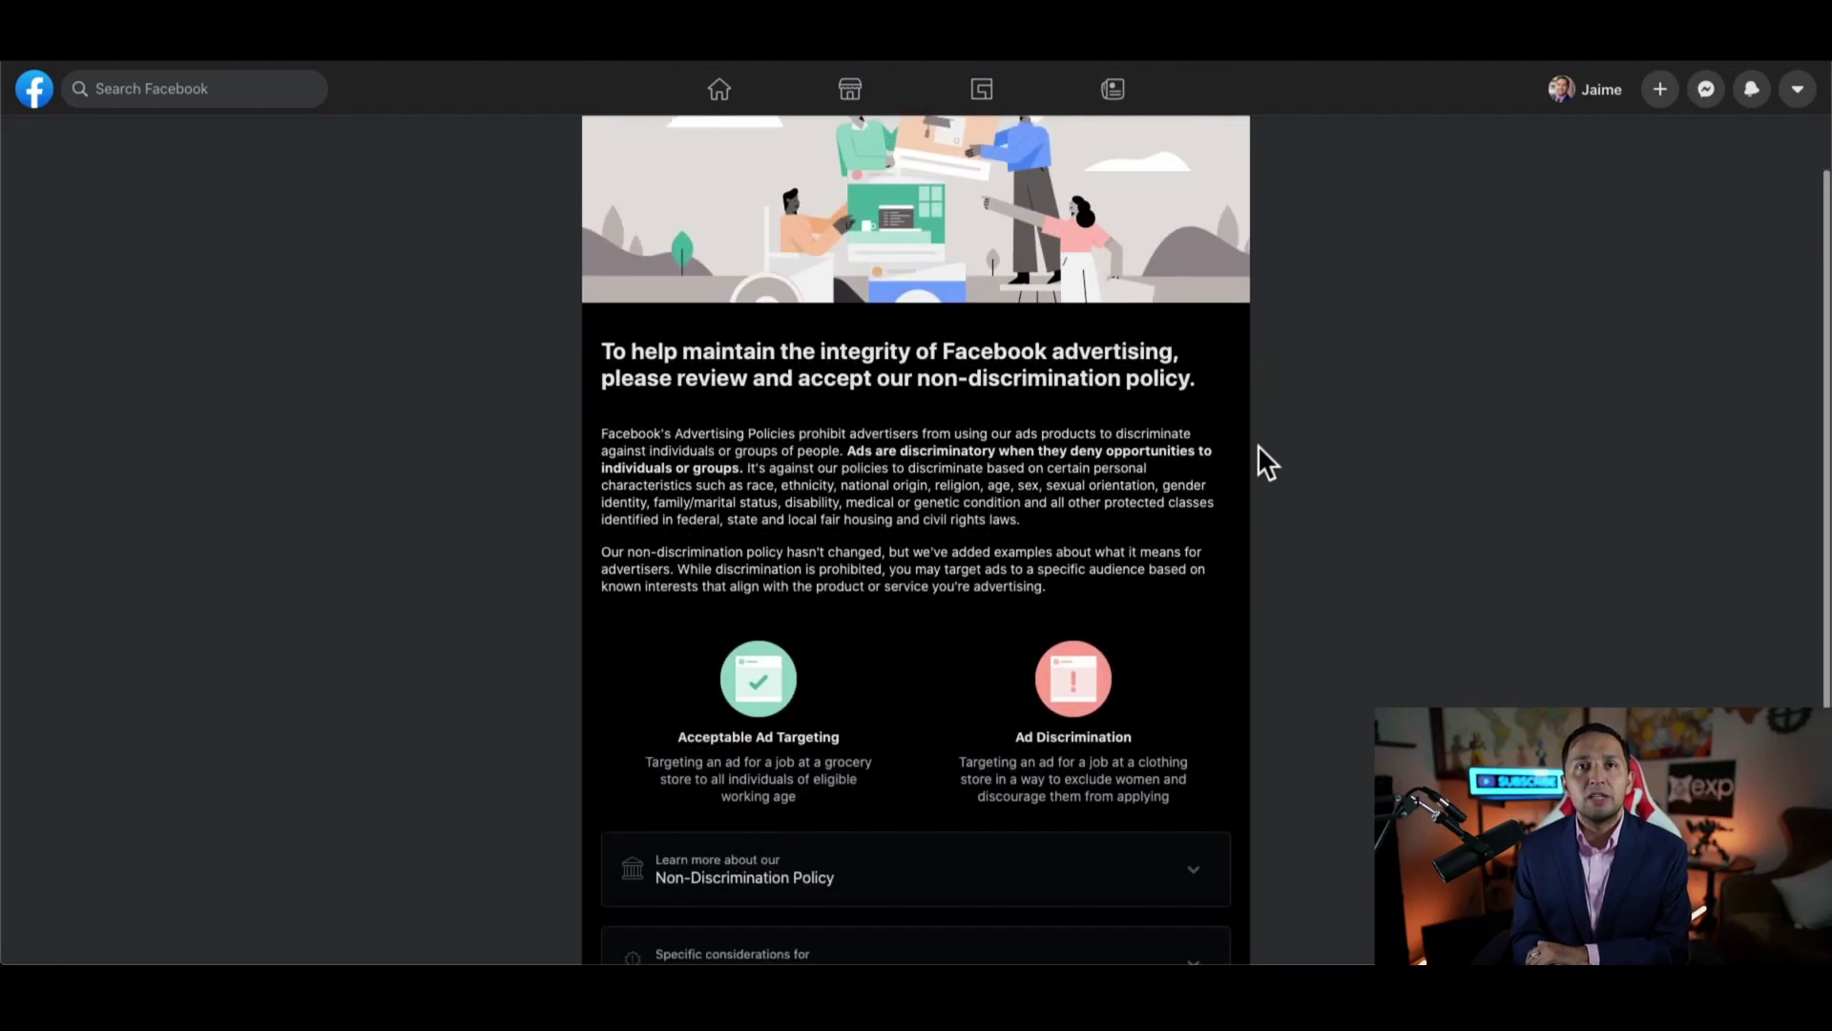
pyautogui.scroll(-2, 1257, 444)
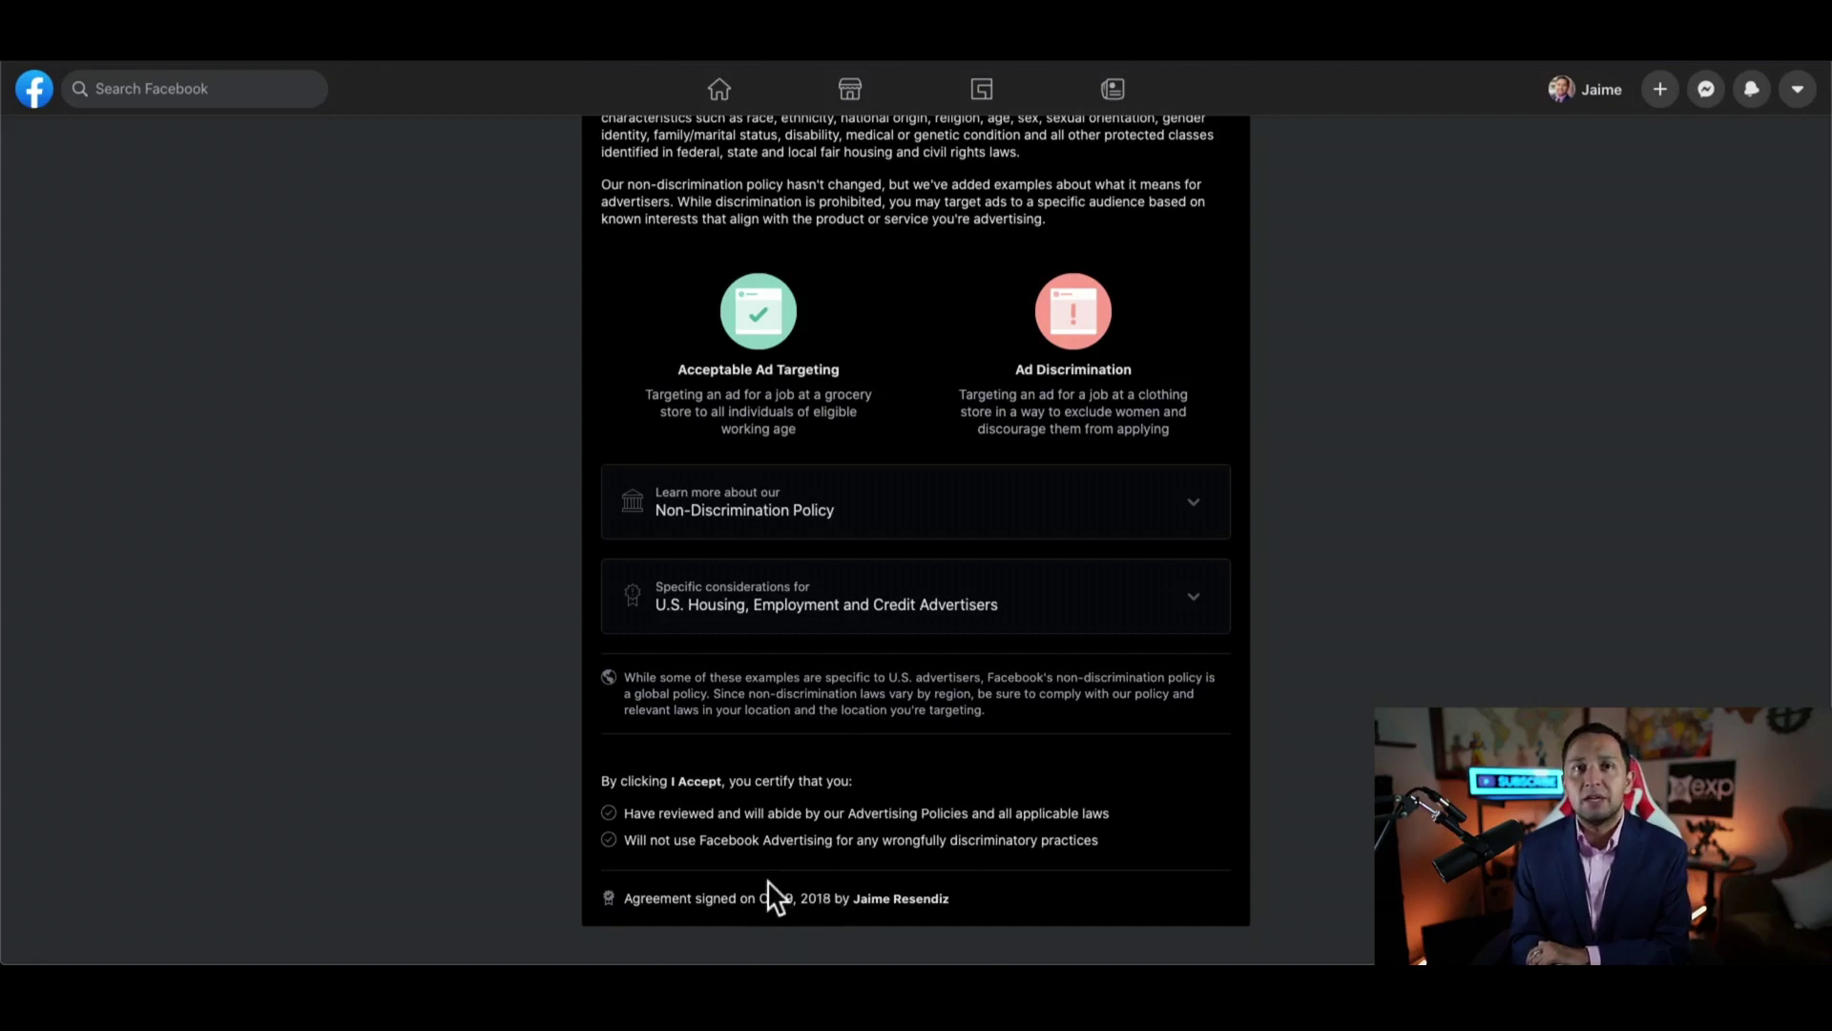
pyautogui.scroll(5, 1010, 865)
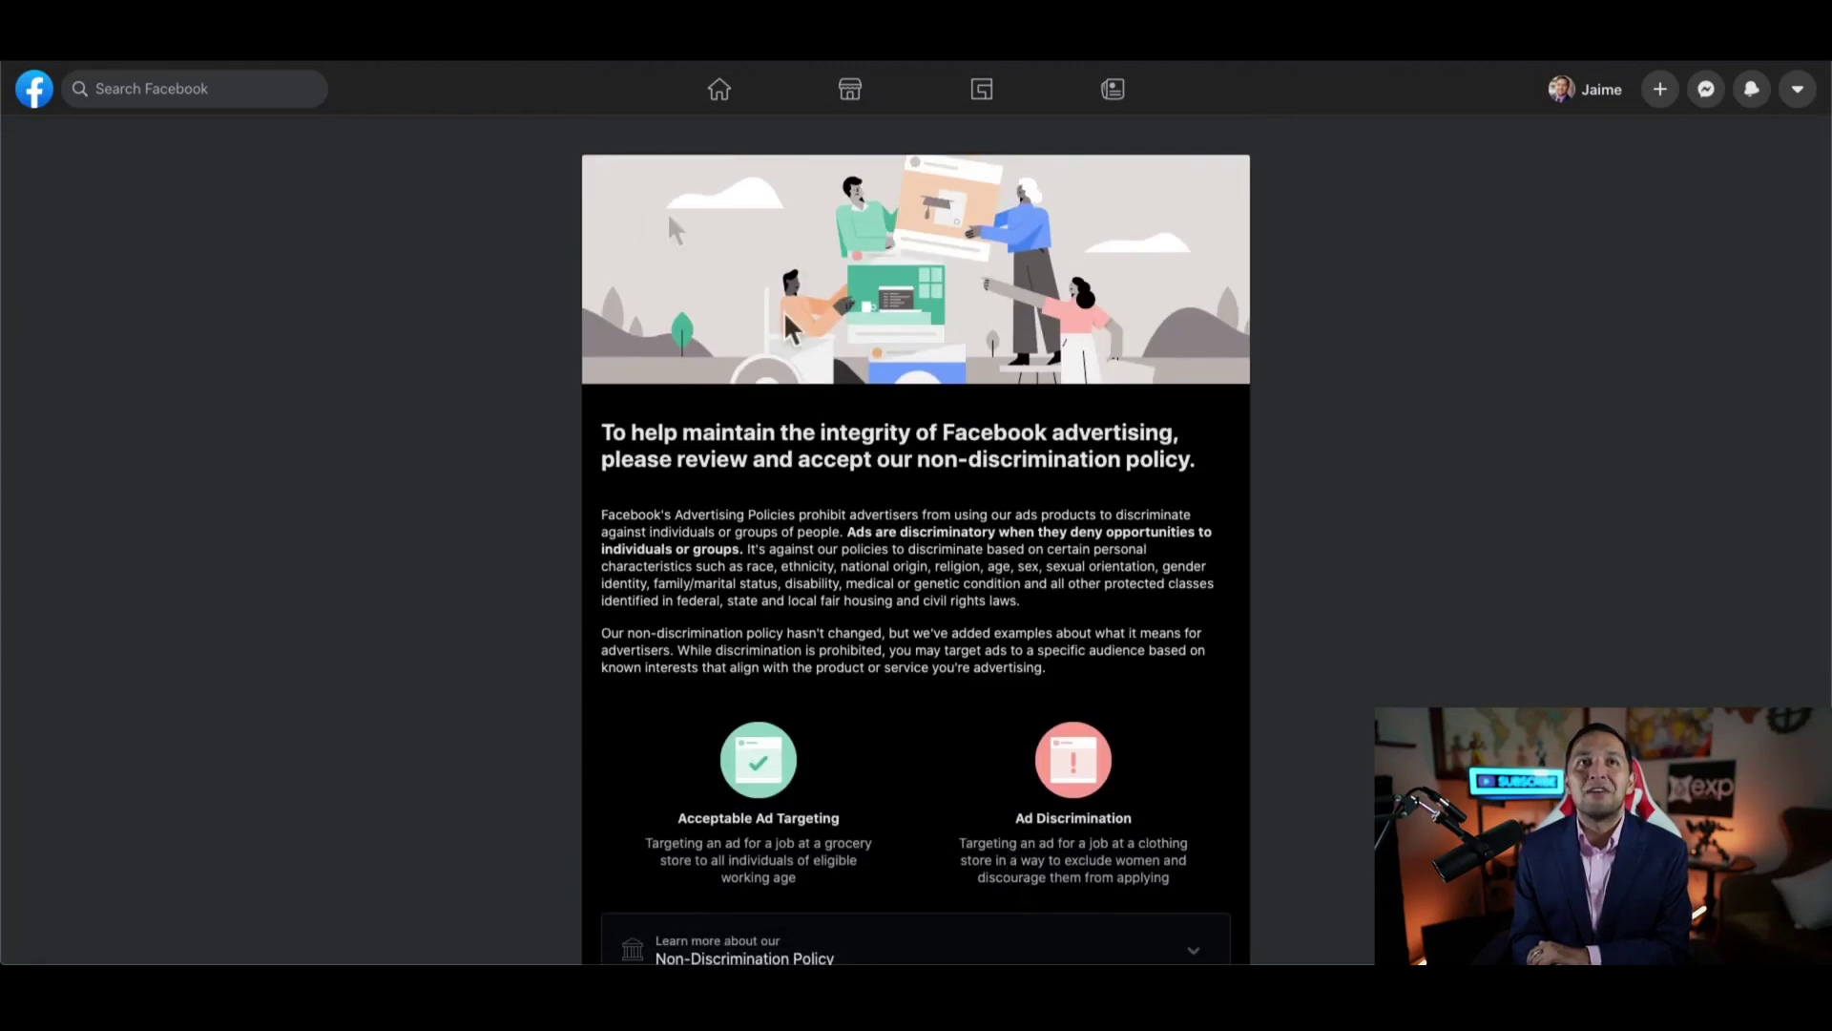
pyautogui.scroll(-5, 930, 479)
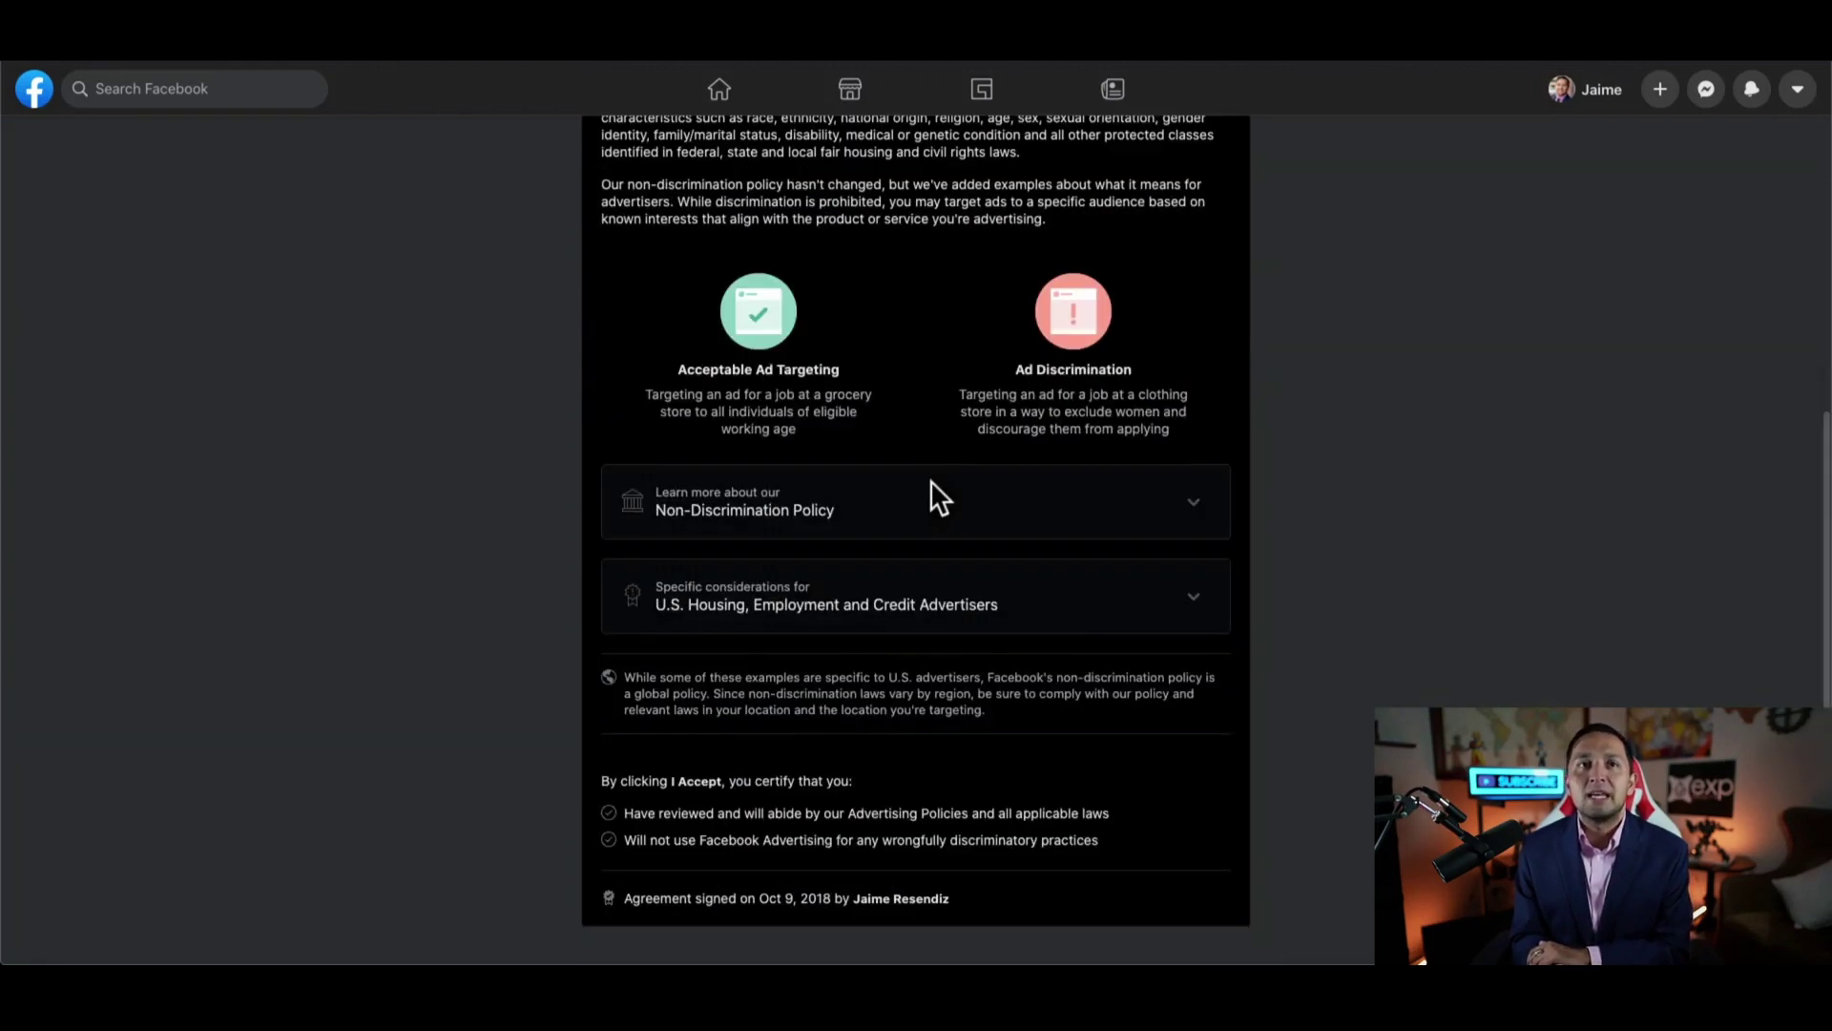
pyautogui.scroll(5, 1279, 561)
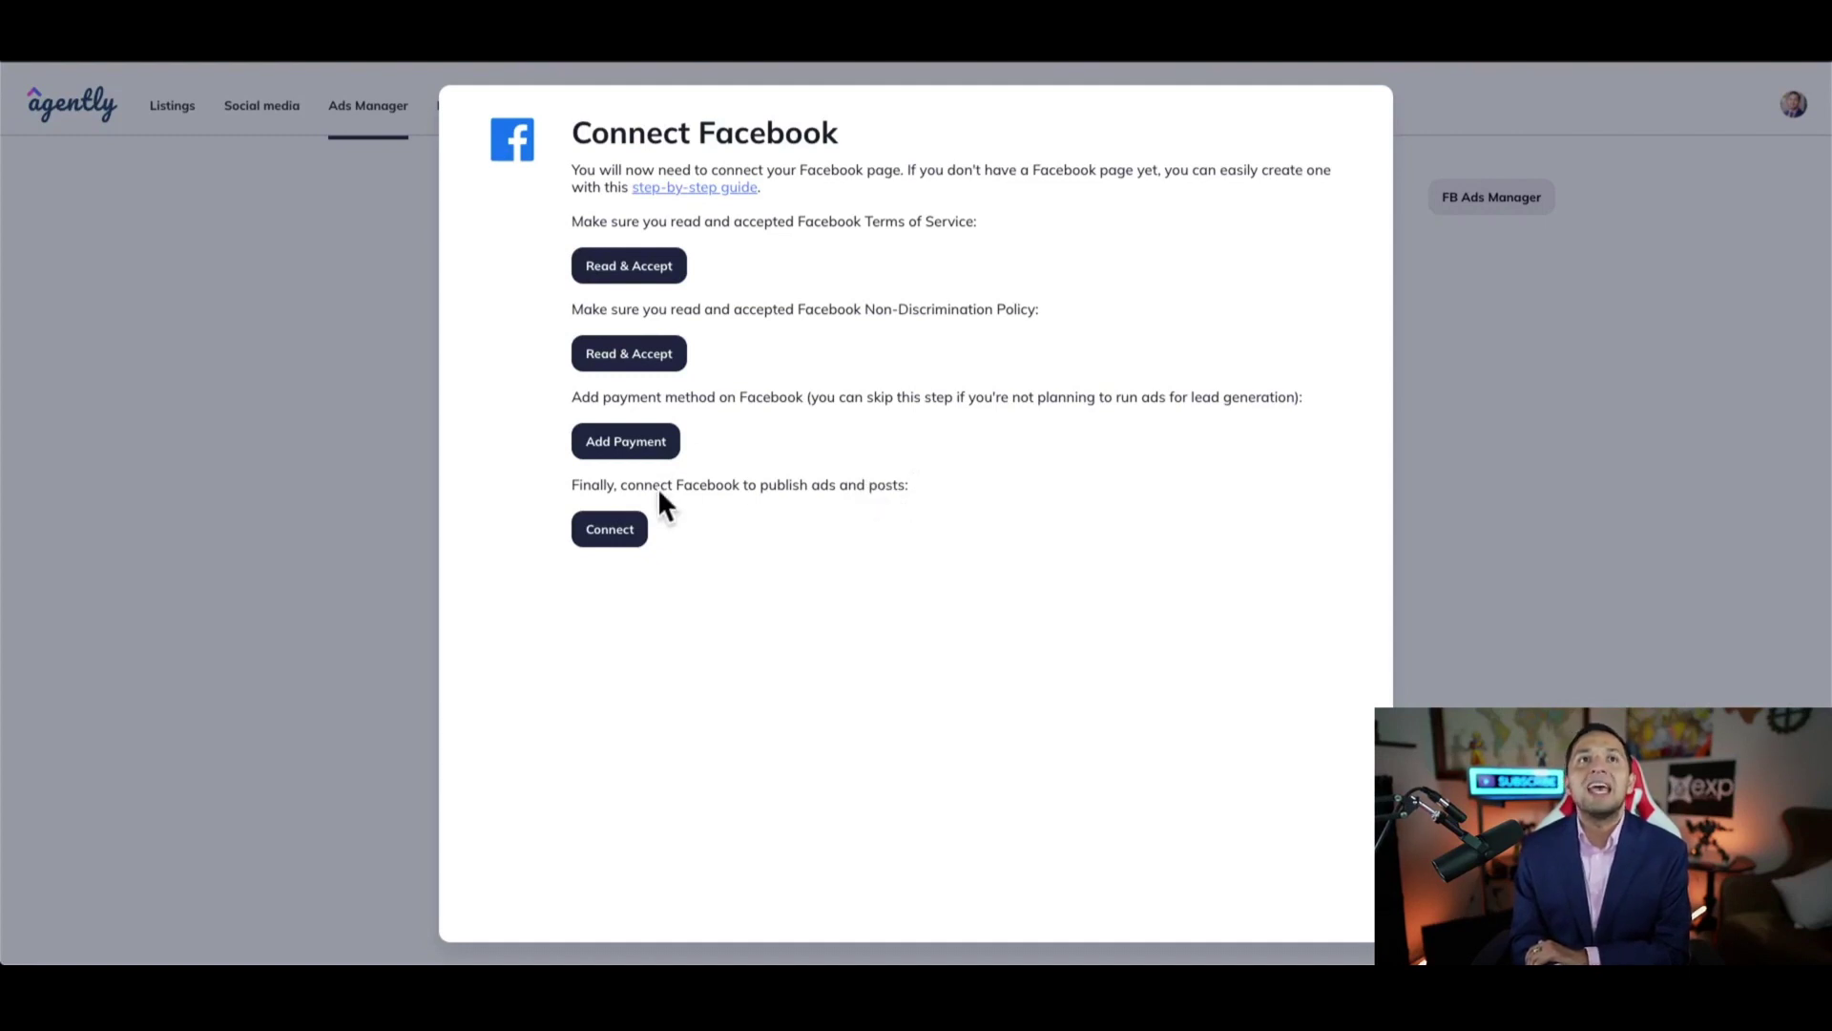
# Connect Facebook to Agently, selecting the business page and granting its ad permissions.
pyautogui.click(609, 533)
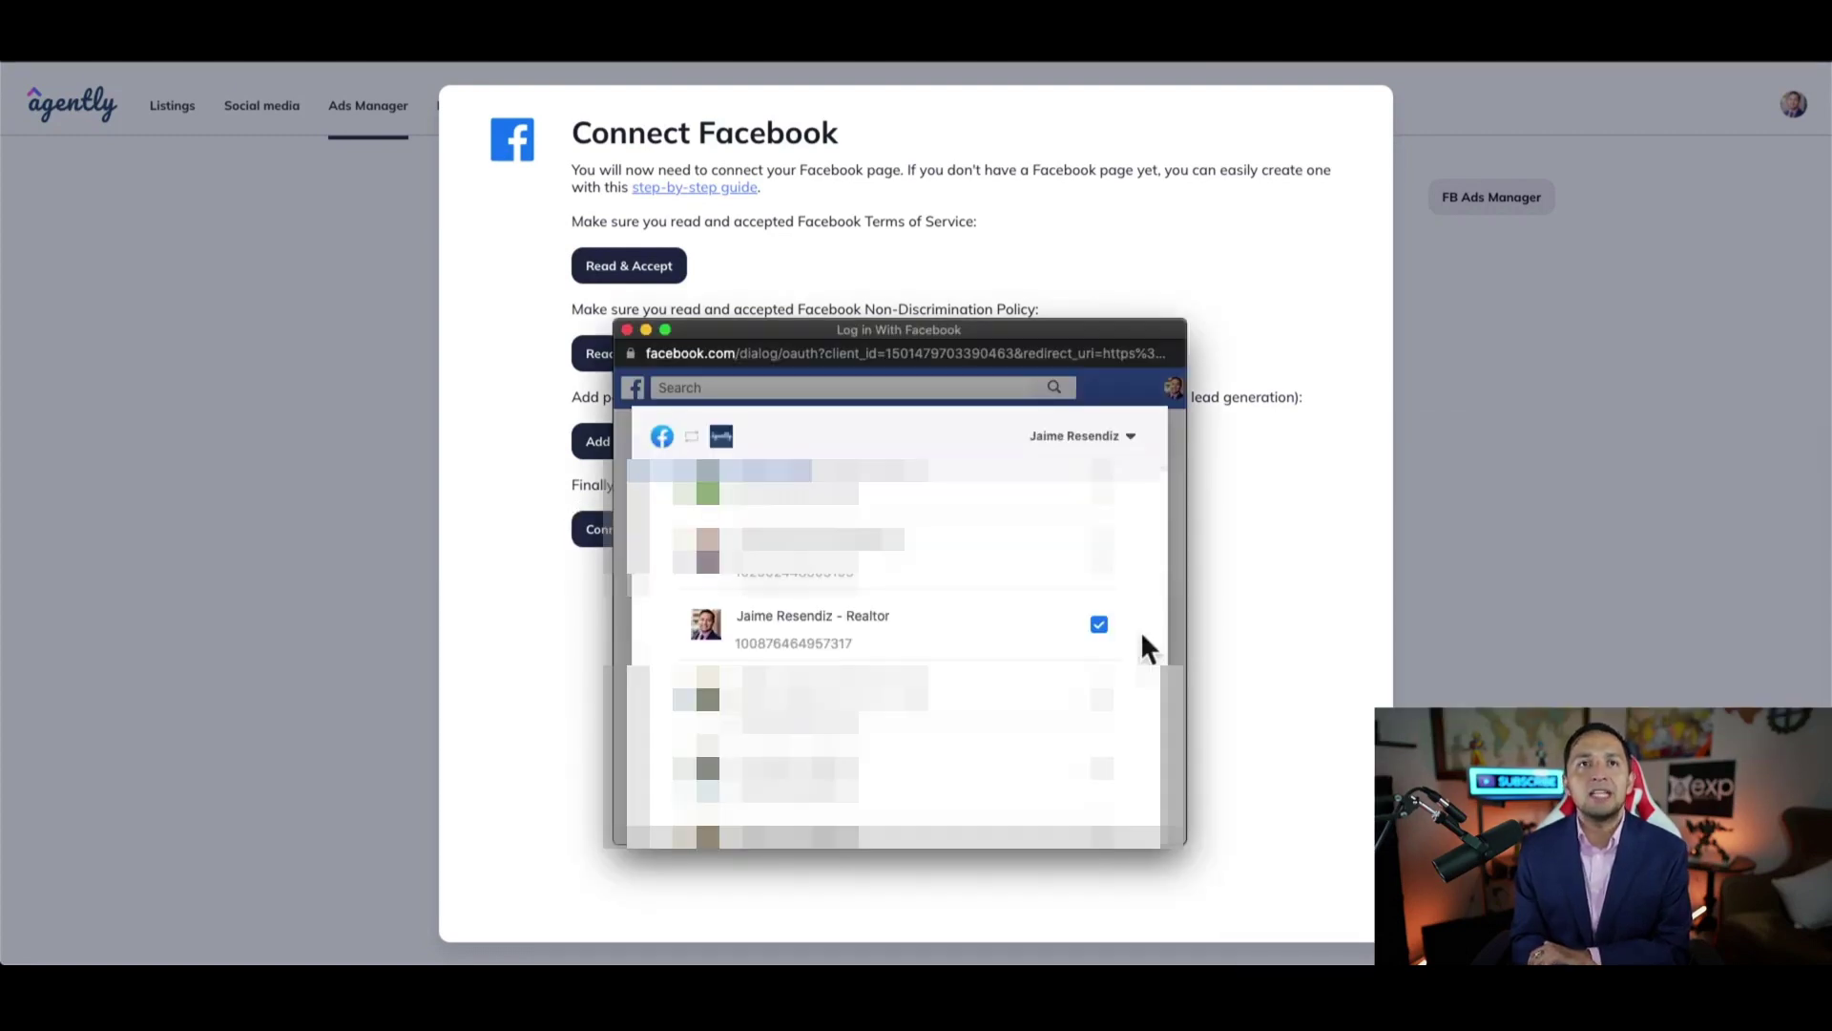
pyautogui.scroll(-5, 1141, 632)
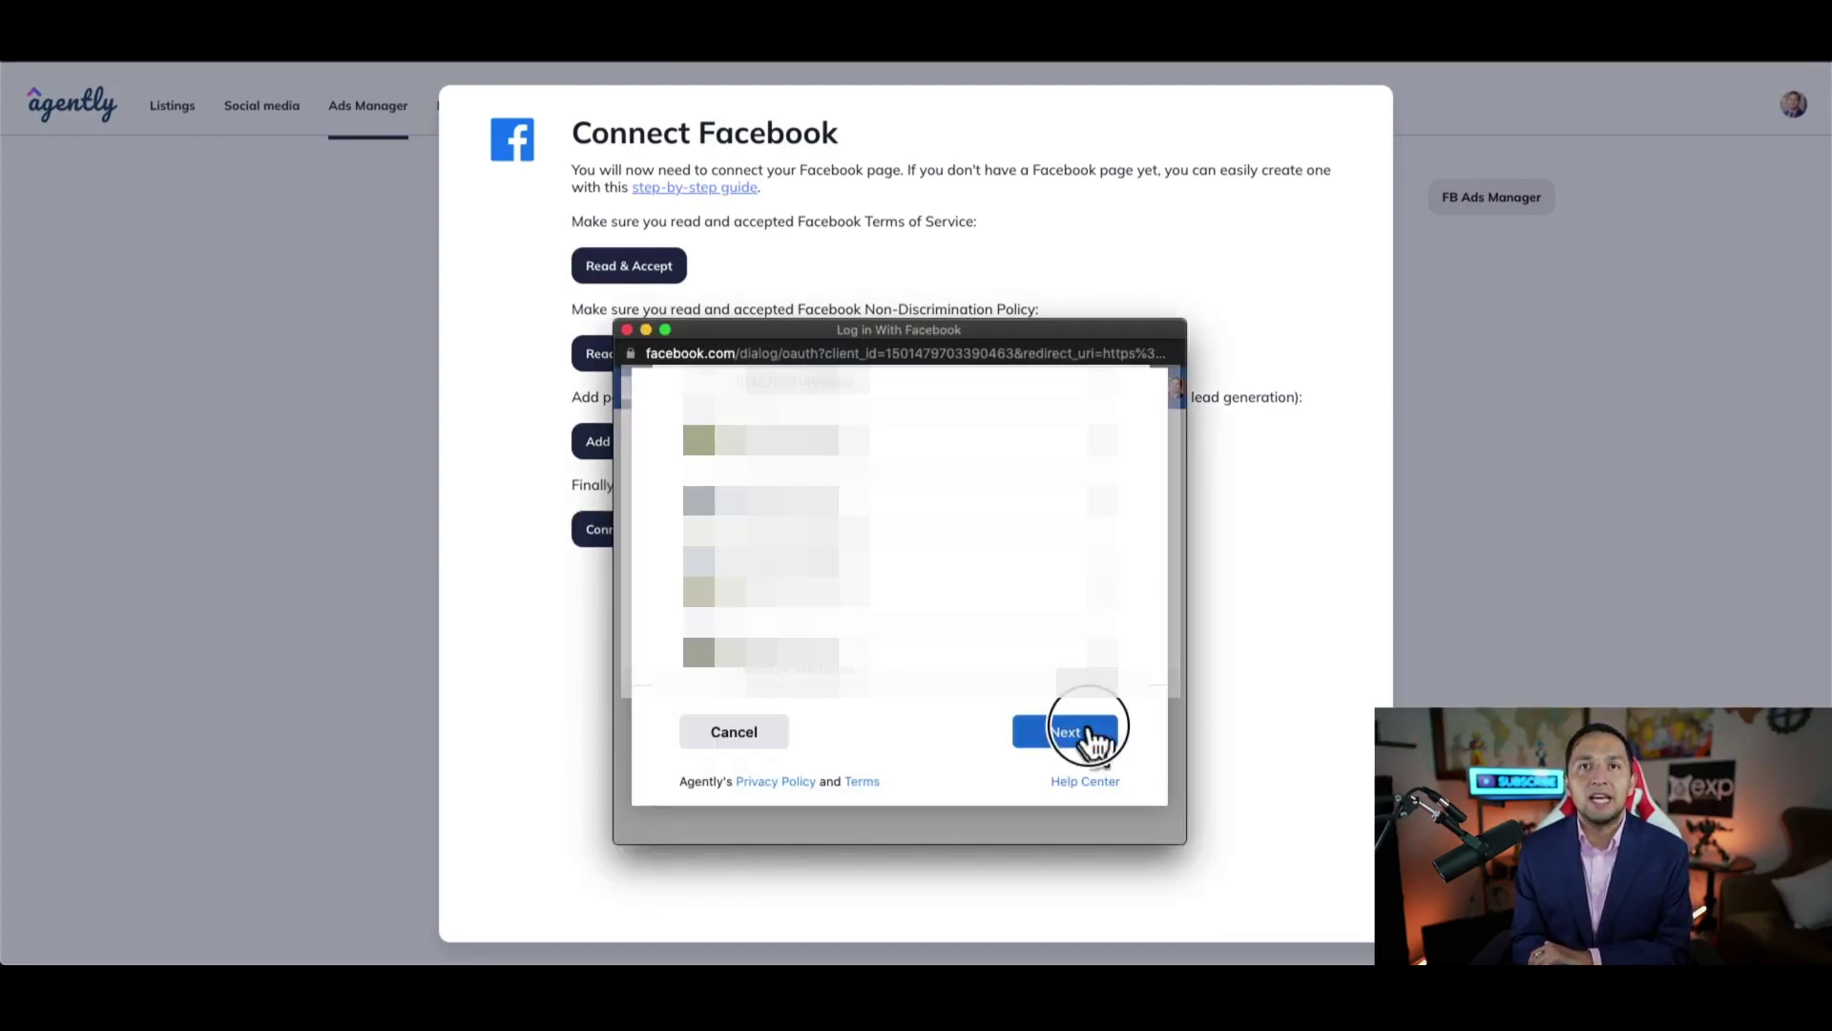
pyautogui.click(1088, 735)
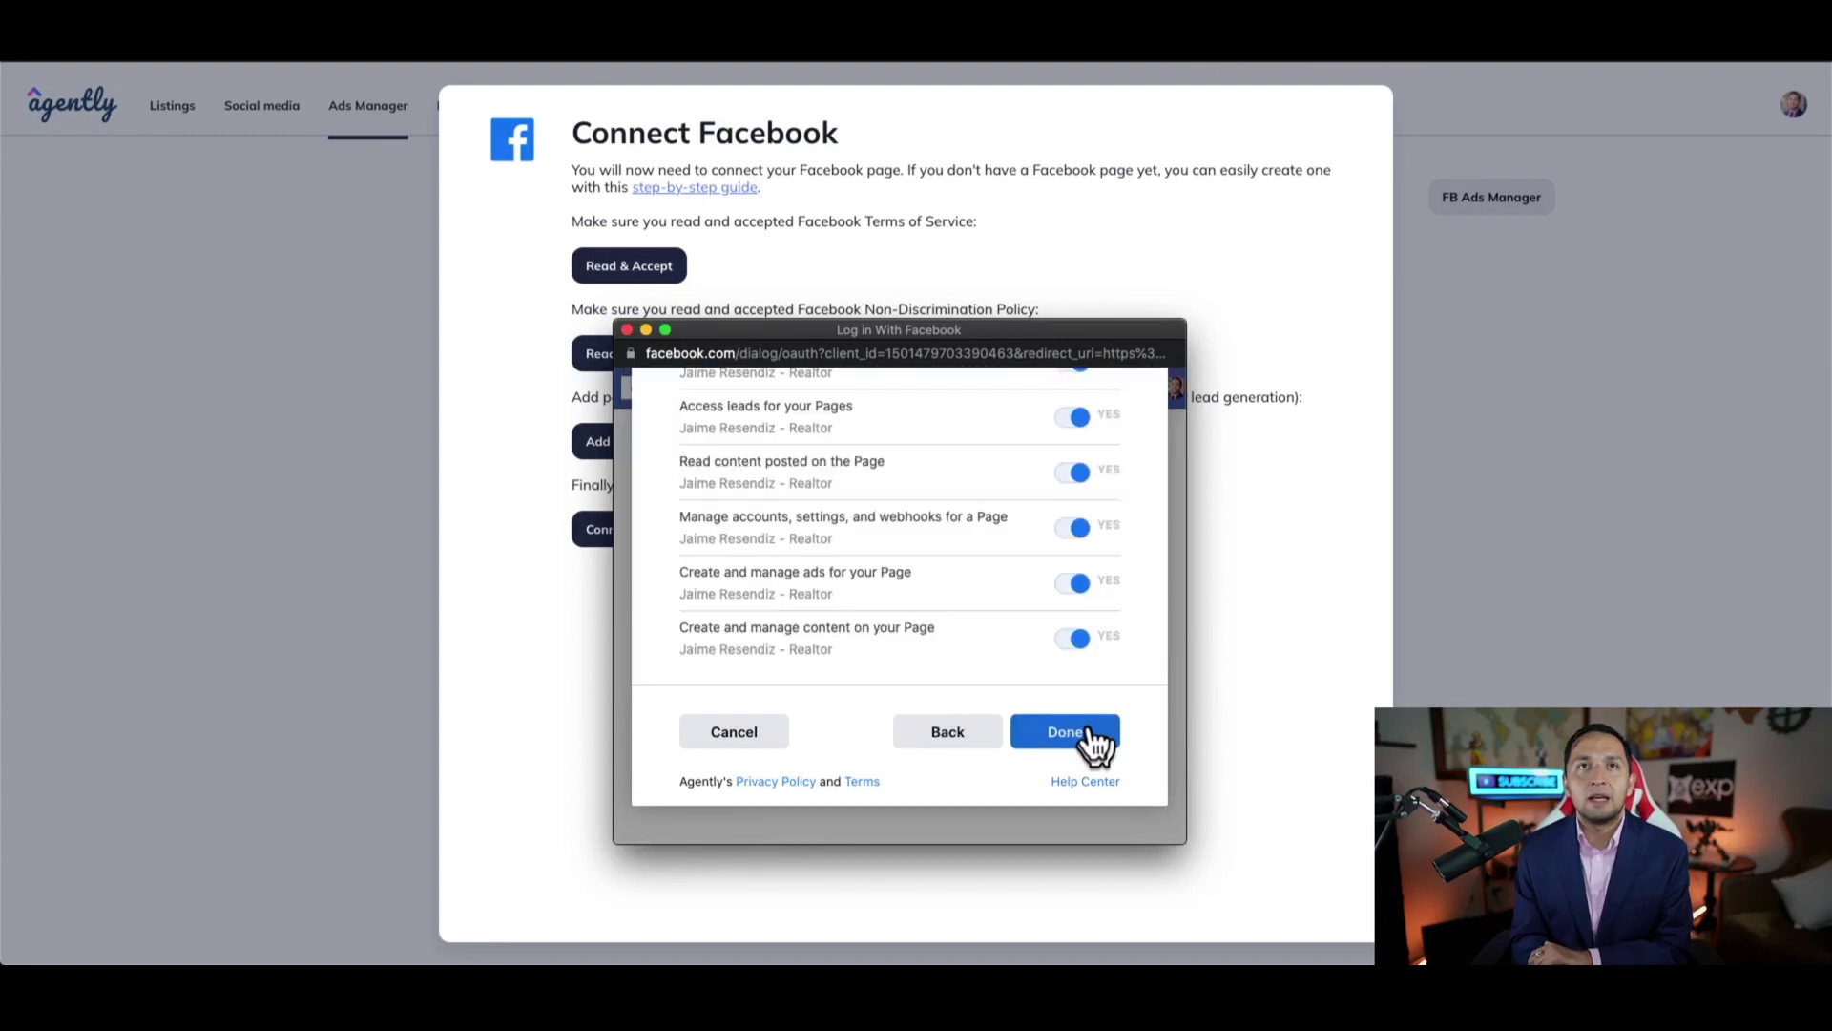
pyautogui.click(1087, 731)
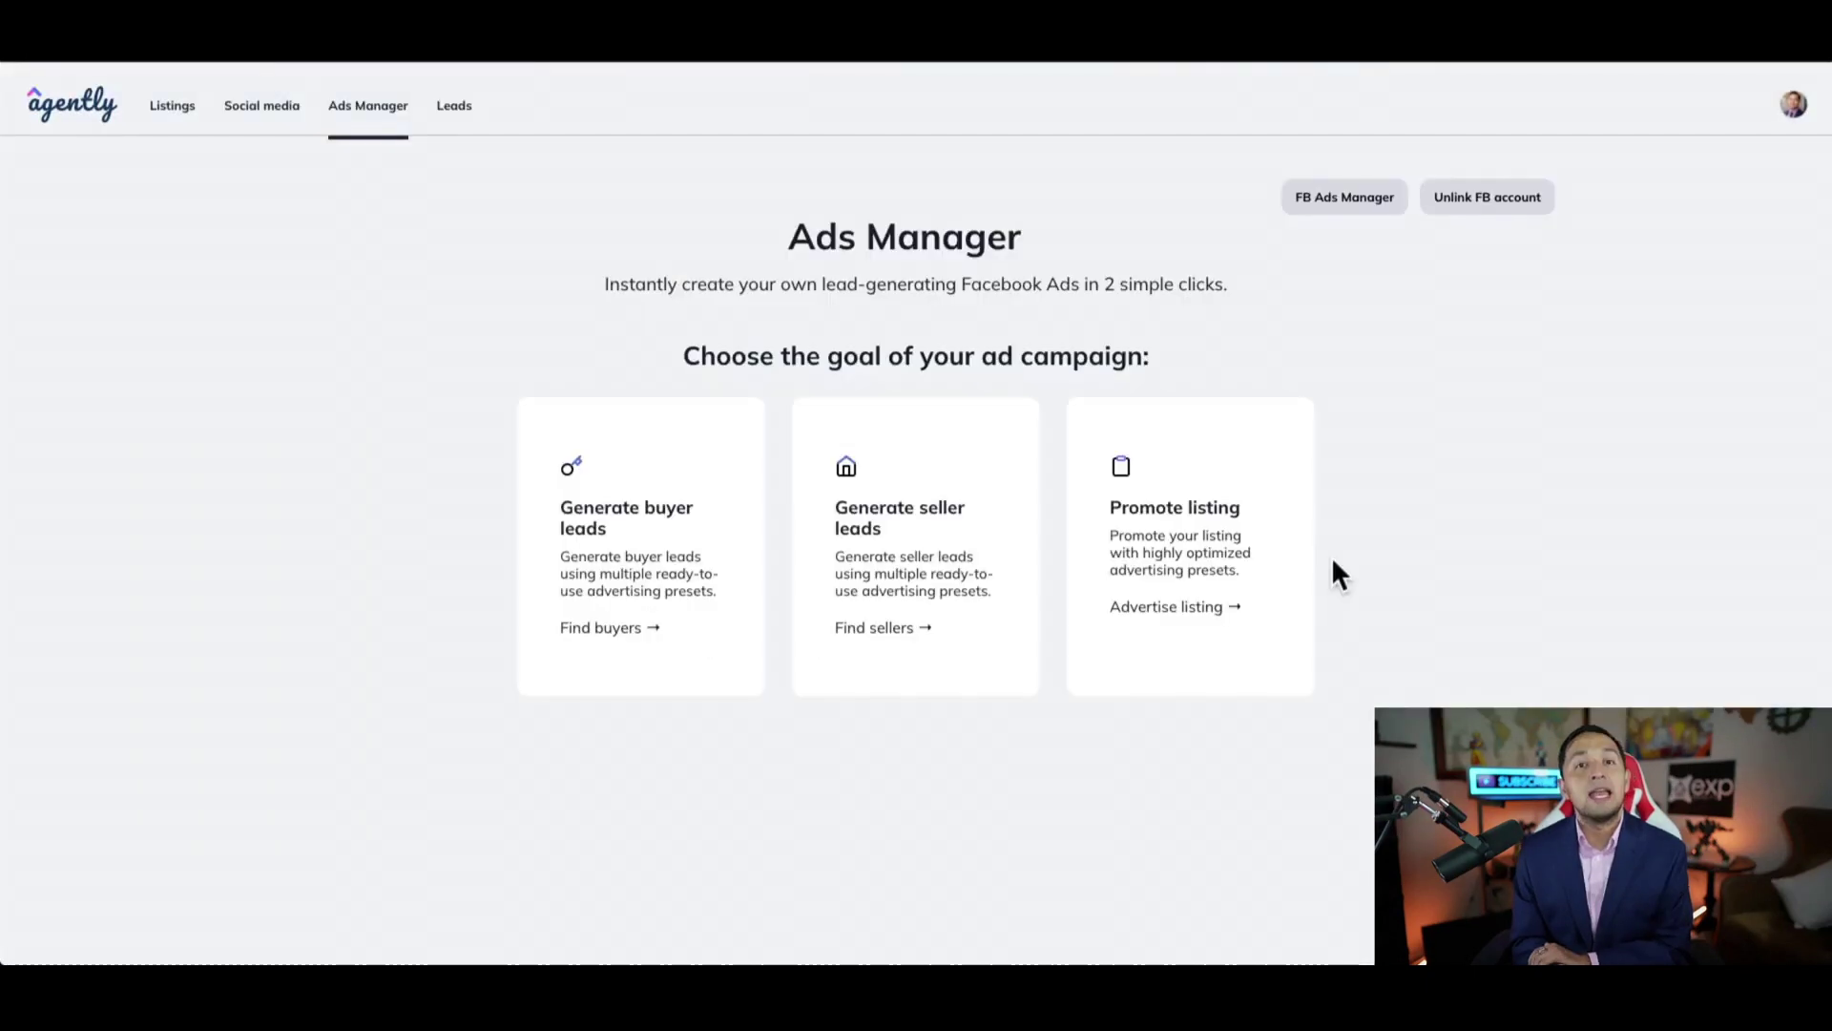
# Create a Just Listed ad with a $20 total budget and a 1-day duration.
pyautogui.click(1284, 577)
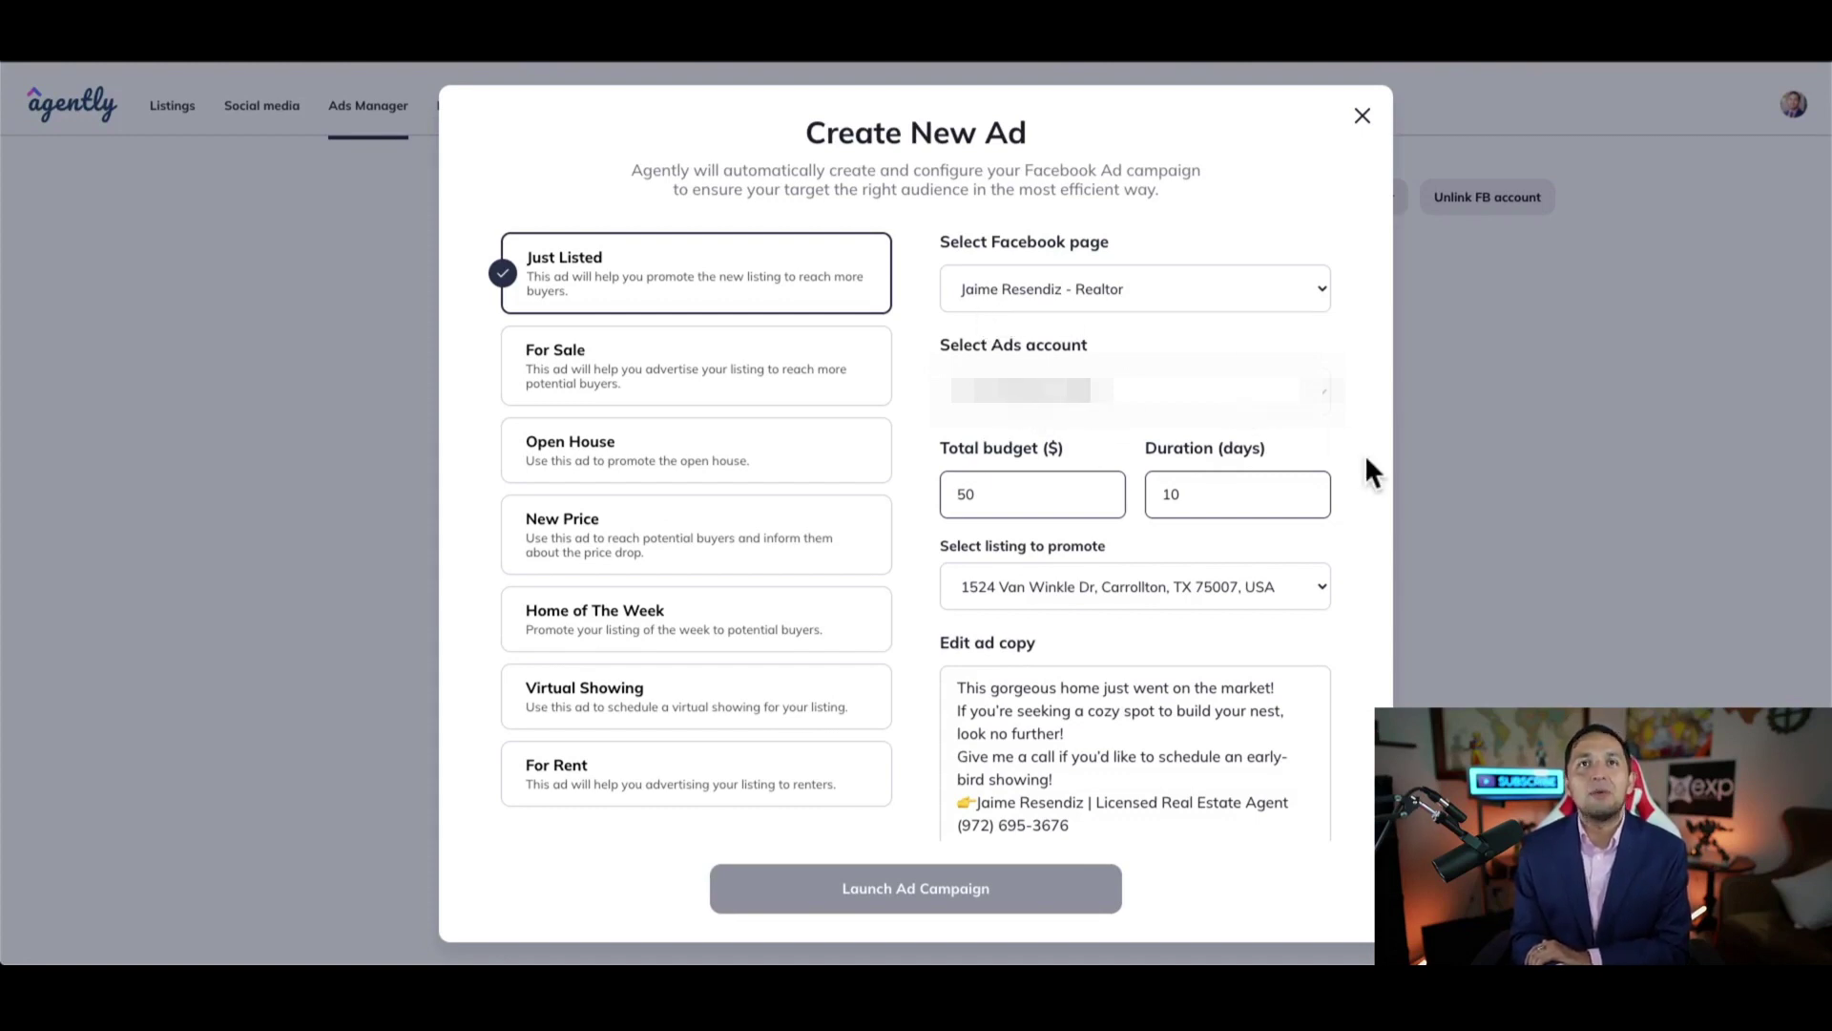
pyautogui.doubleClick(999, 493)
pyautogui.write('20')
pyautogui.click(1196, 497)
pyautogui.press('BackSpace')
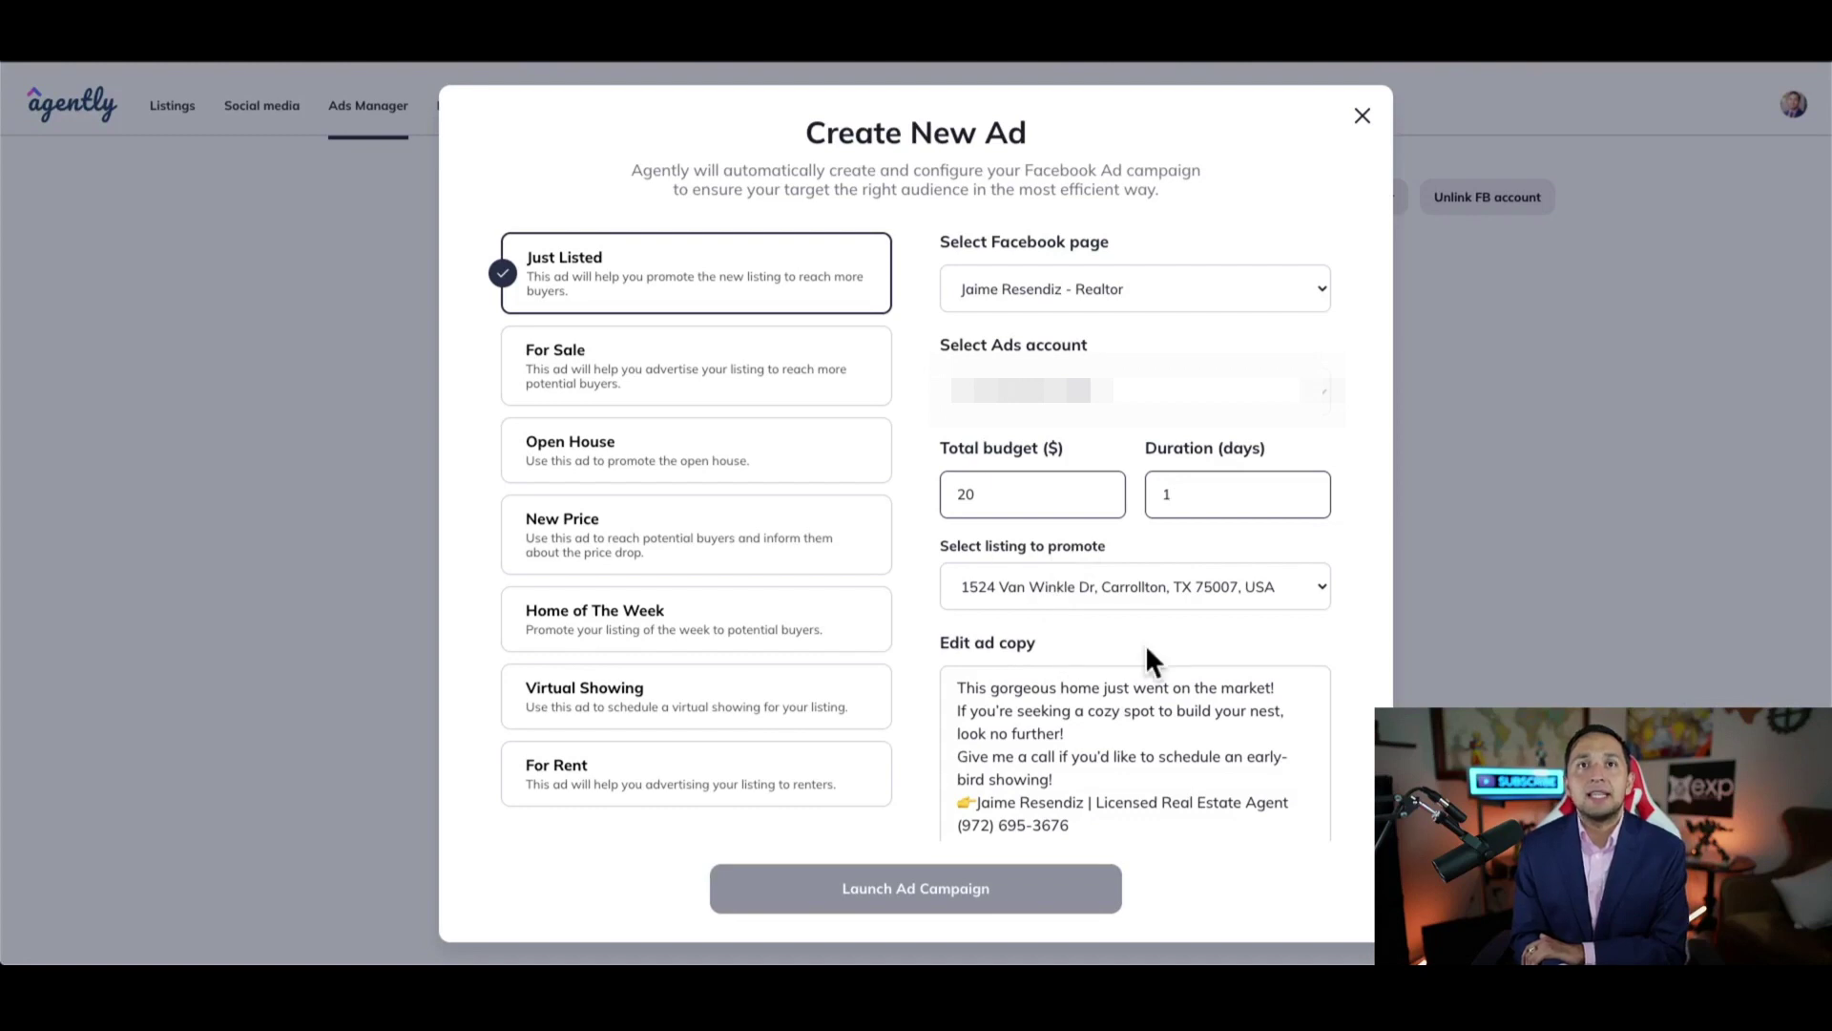
# Acknowledge that Facebook charges apply and launch the Just Listed ad campaign.
pyautogui.scroll(-1, 1145, 644)
pyautogui.scroll(-1, 1145, 644)
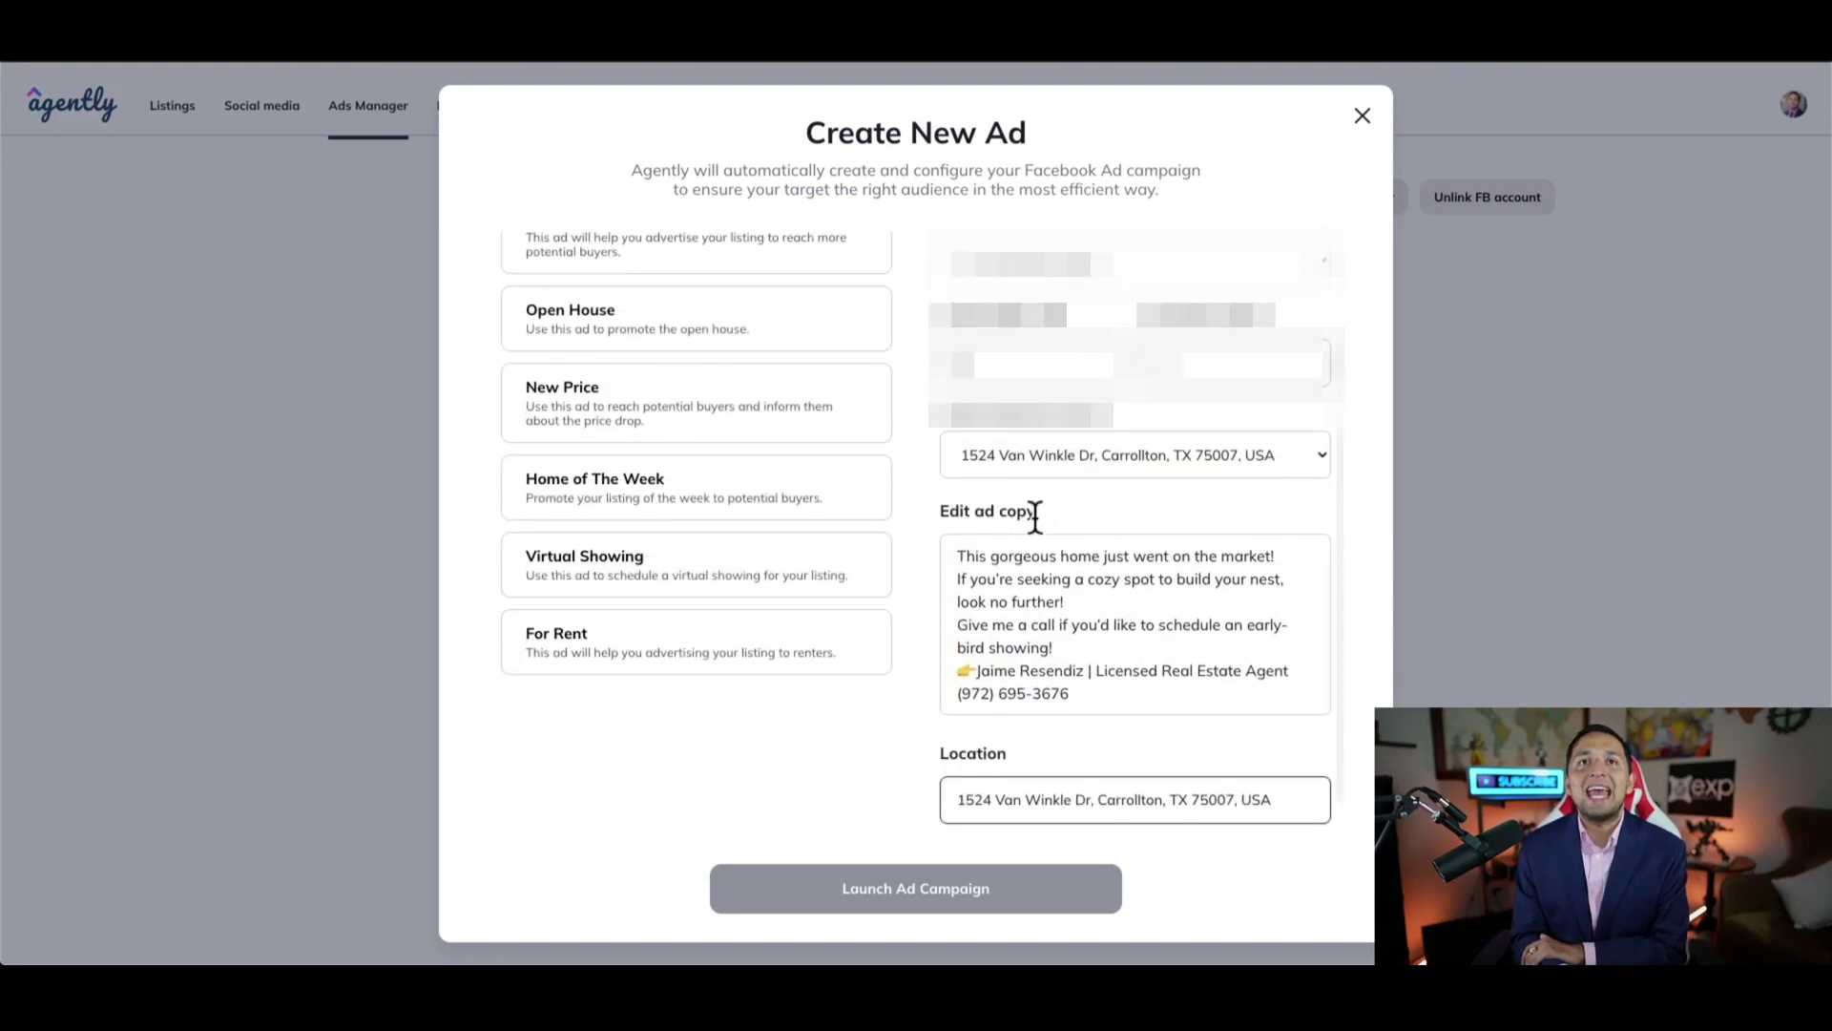
pyautogui.scroll(-1, 1035, 517)
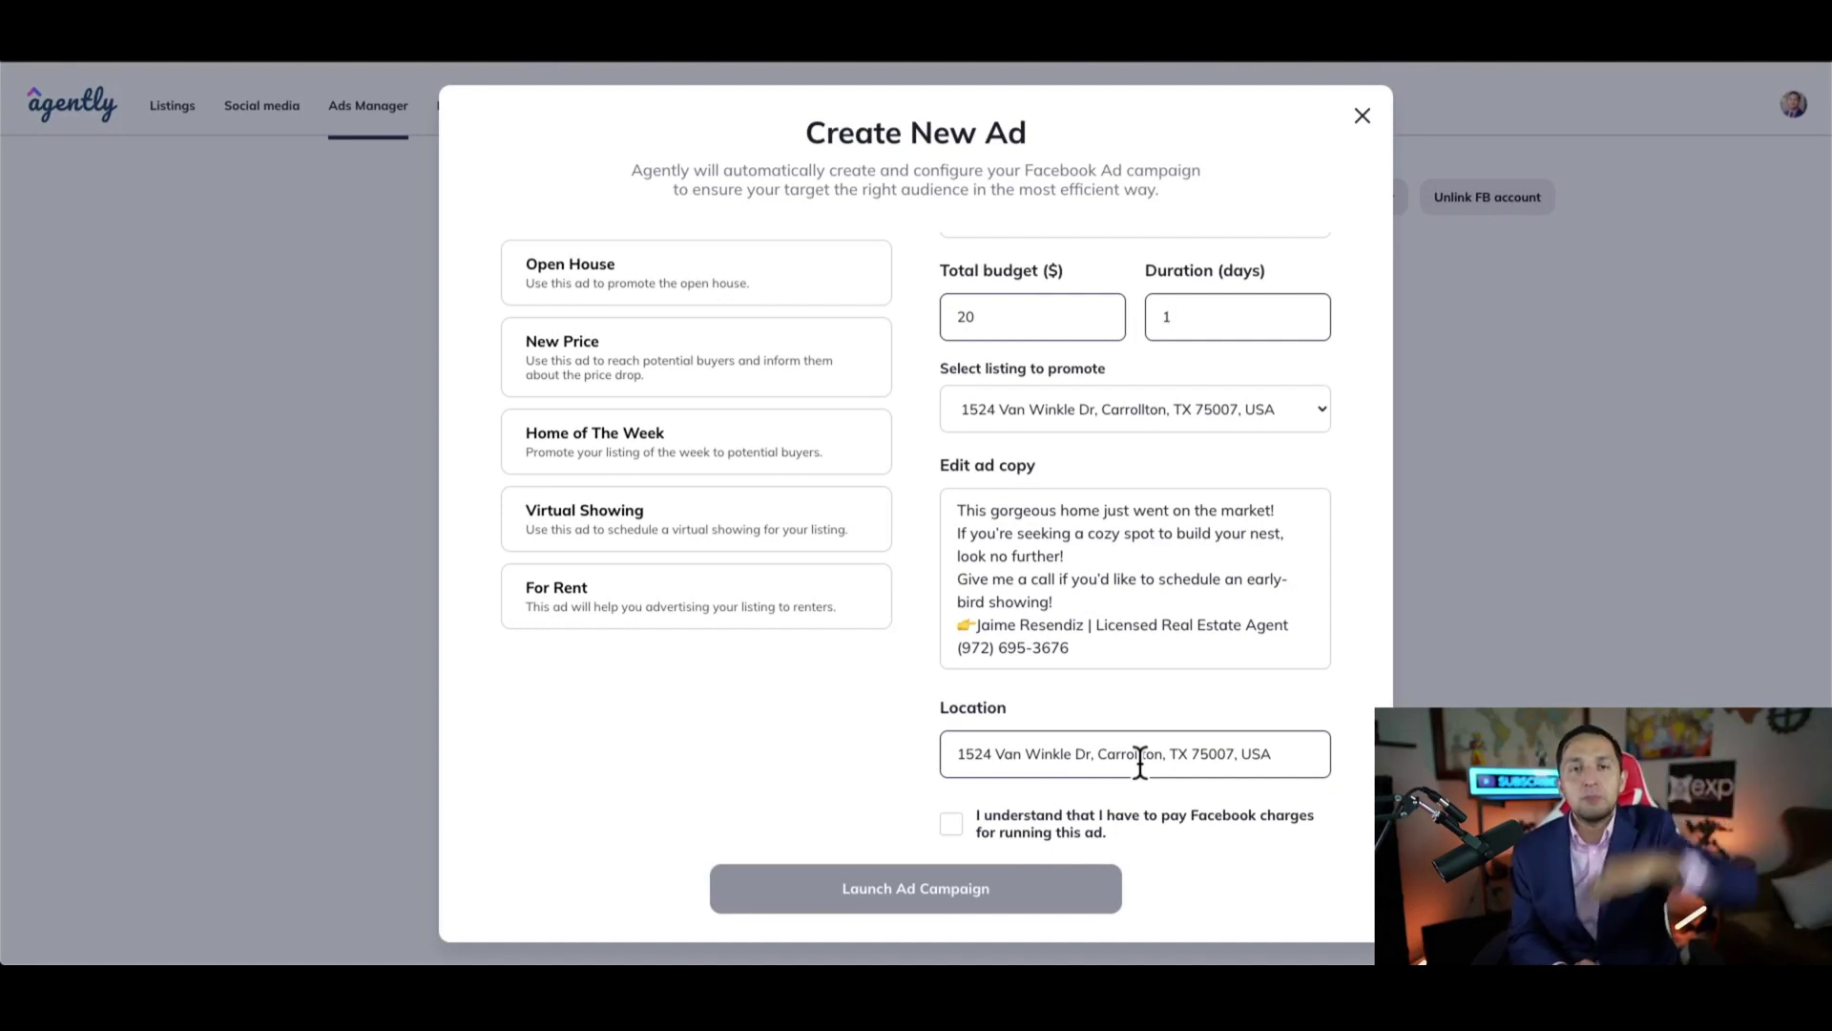
pyautogui.click(952, 824)
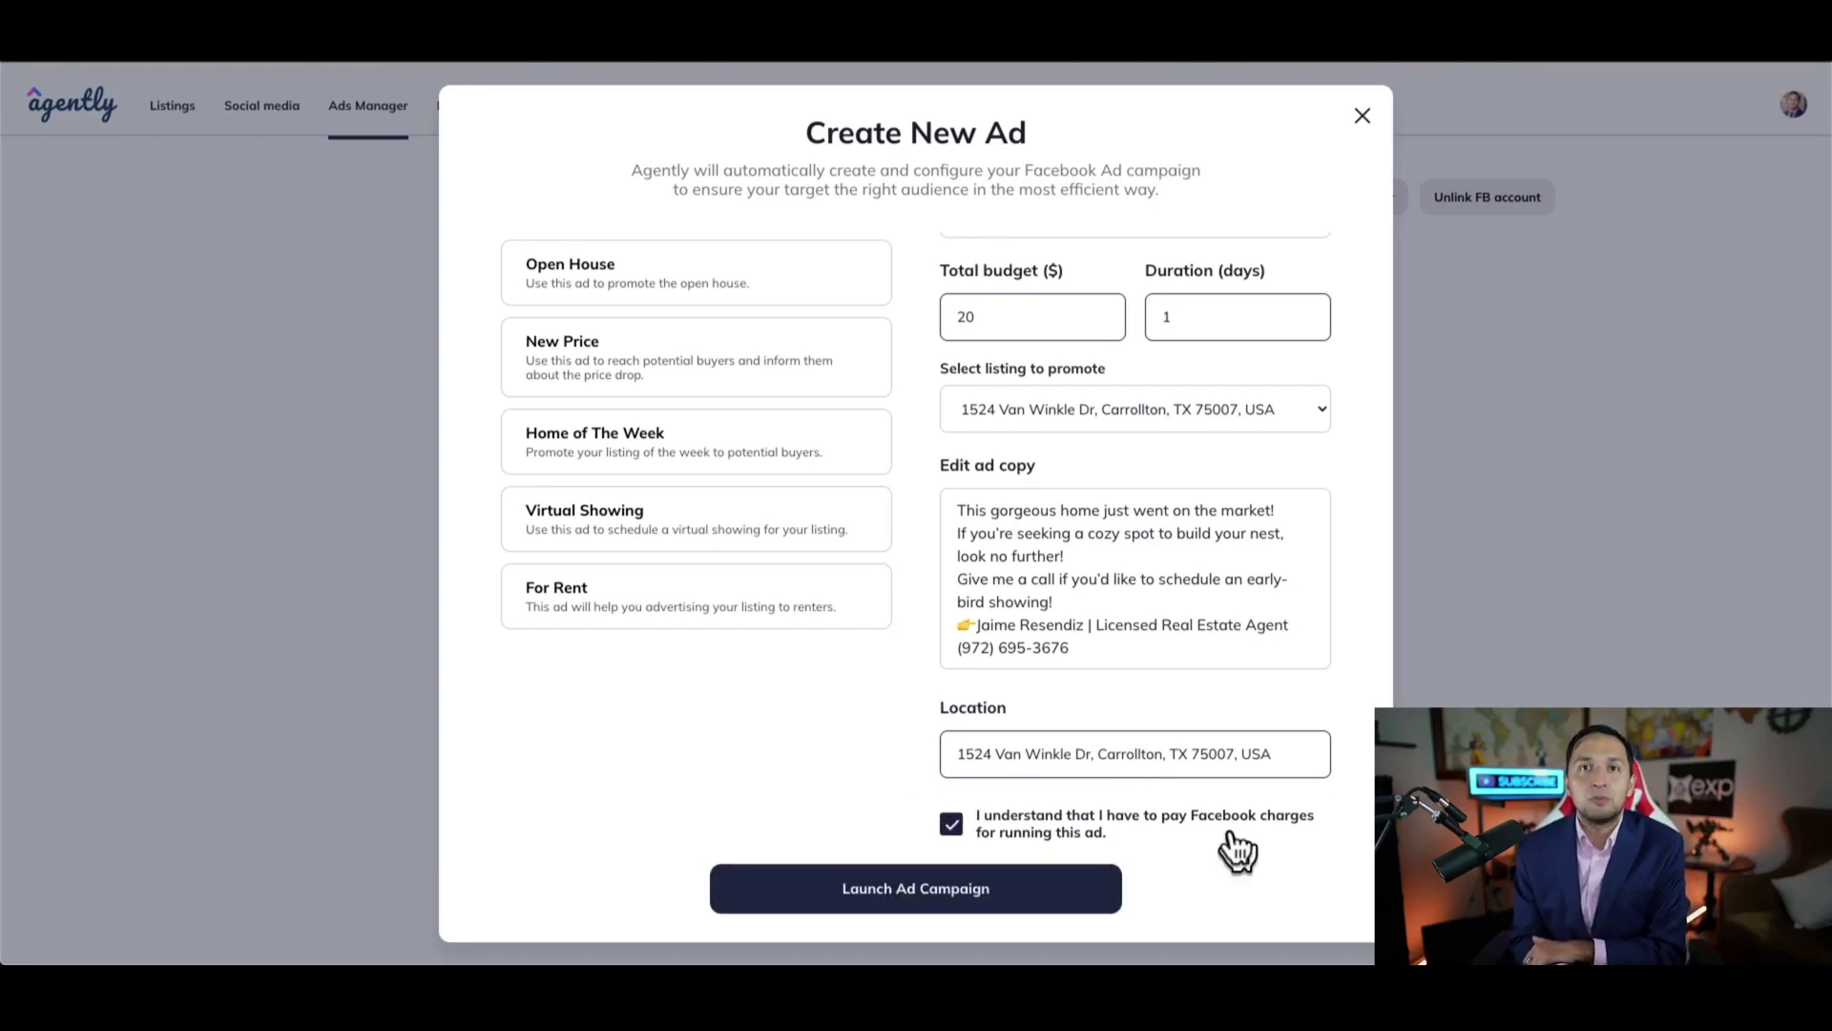
pyautogui.click(1002, 887)
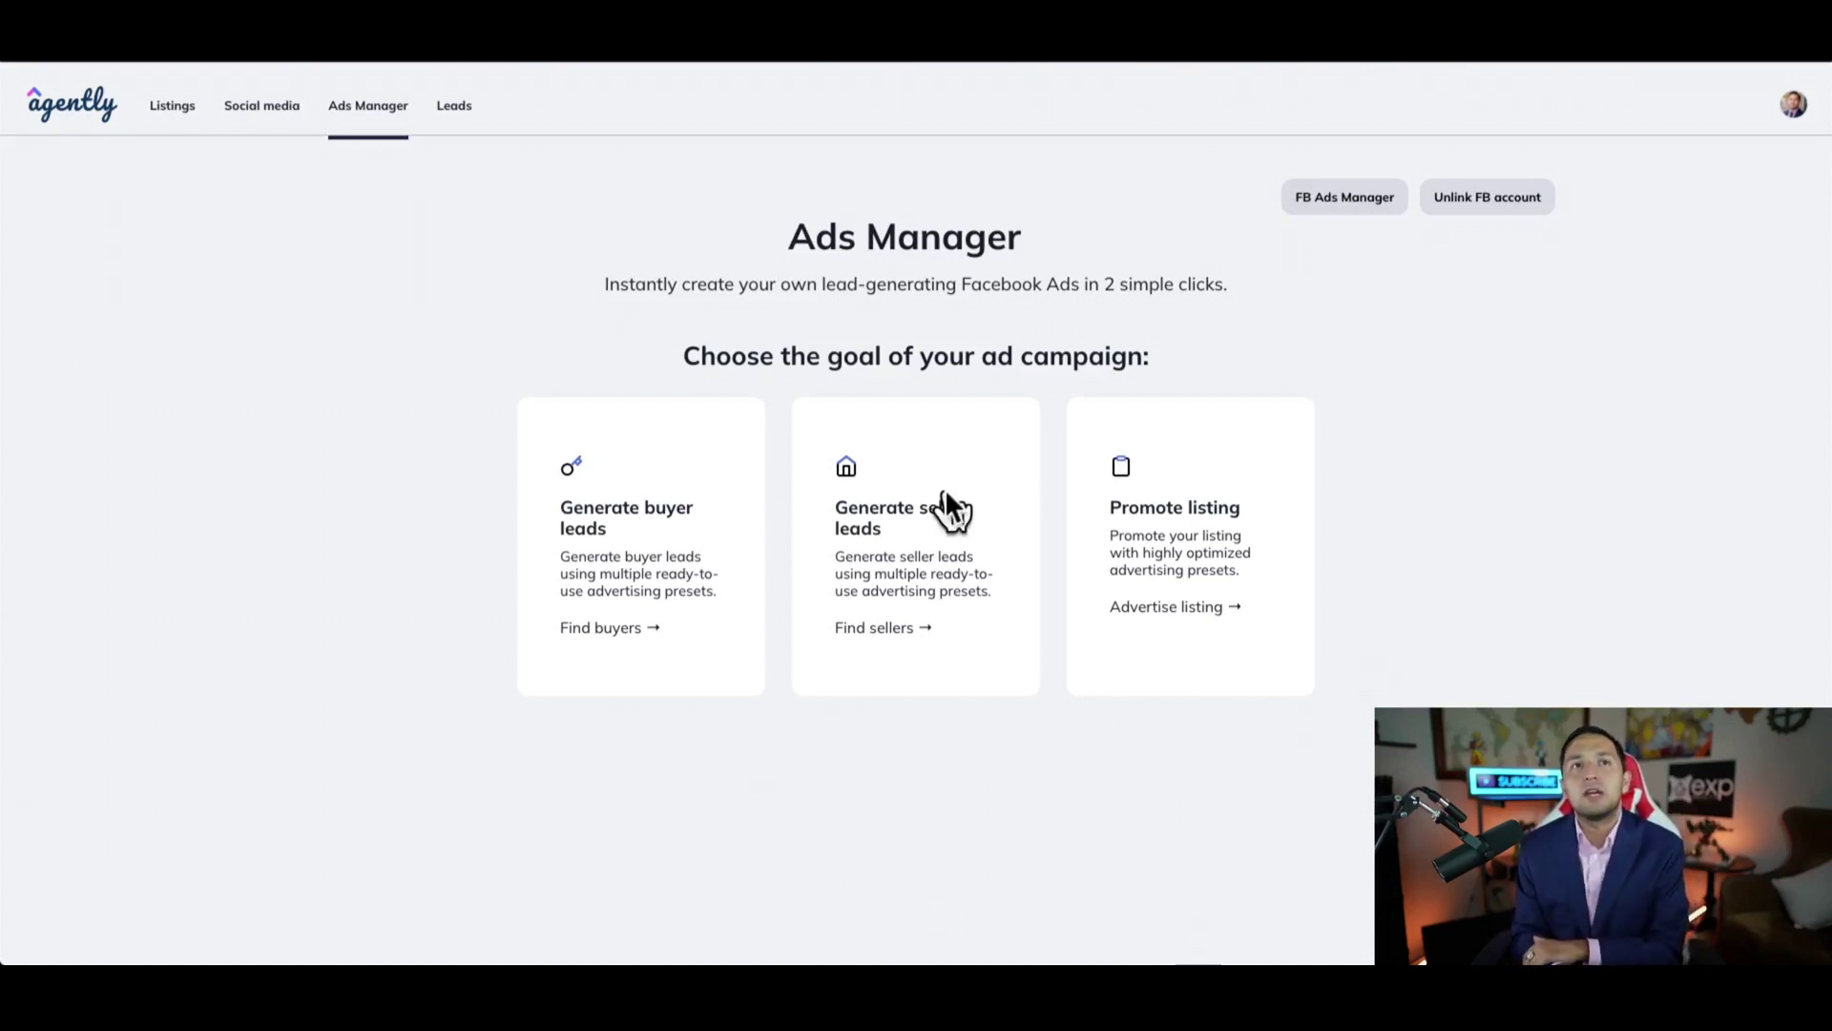
pyautogui.click(658, 539)
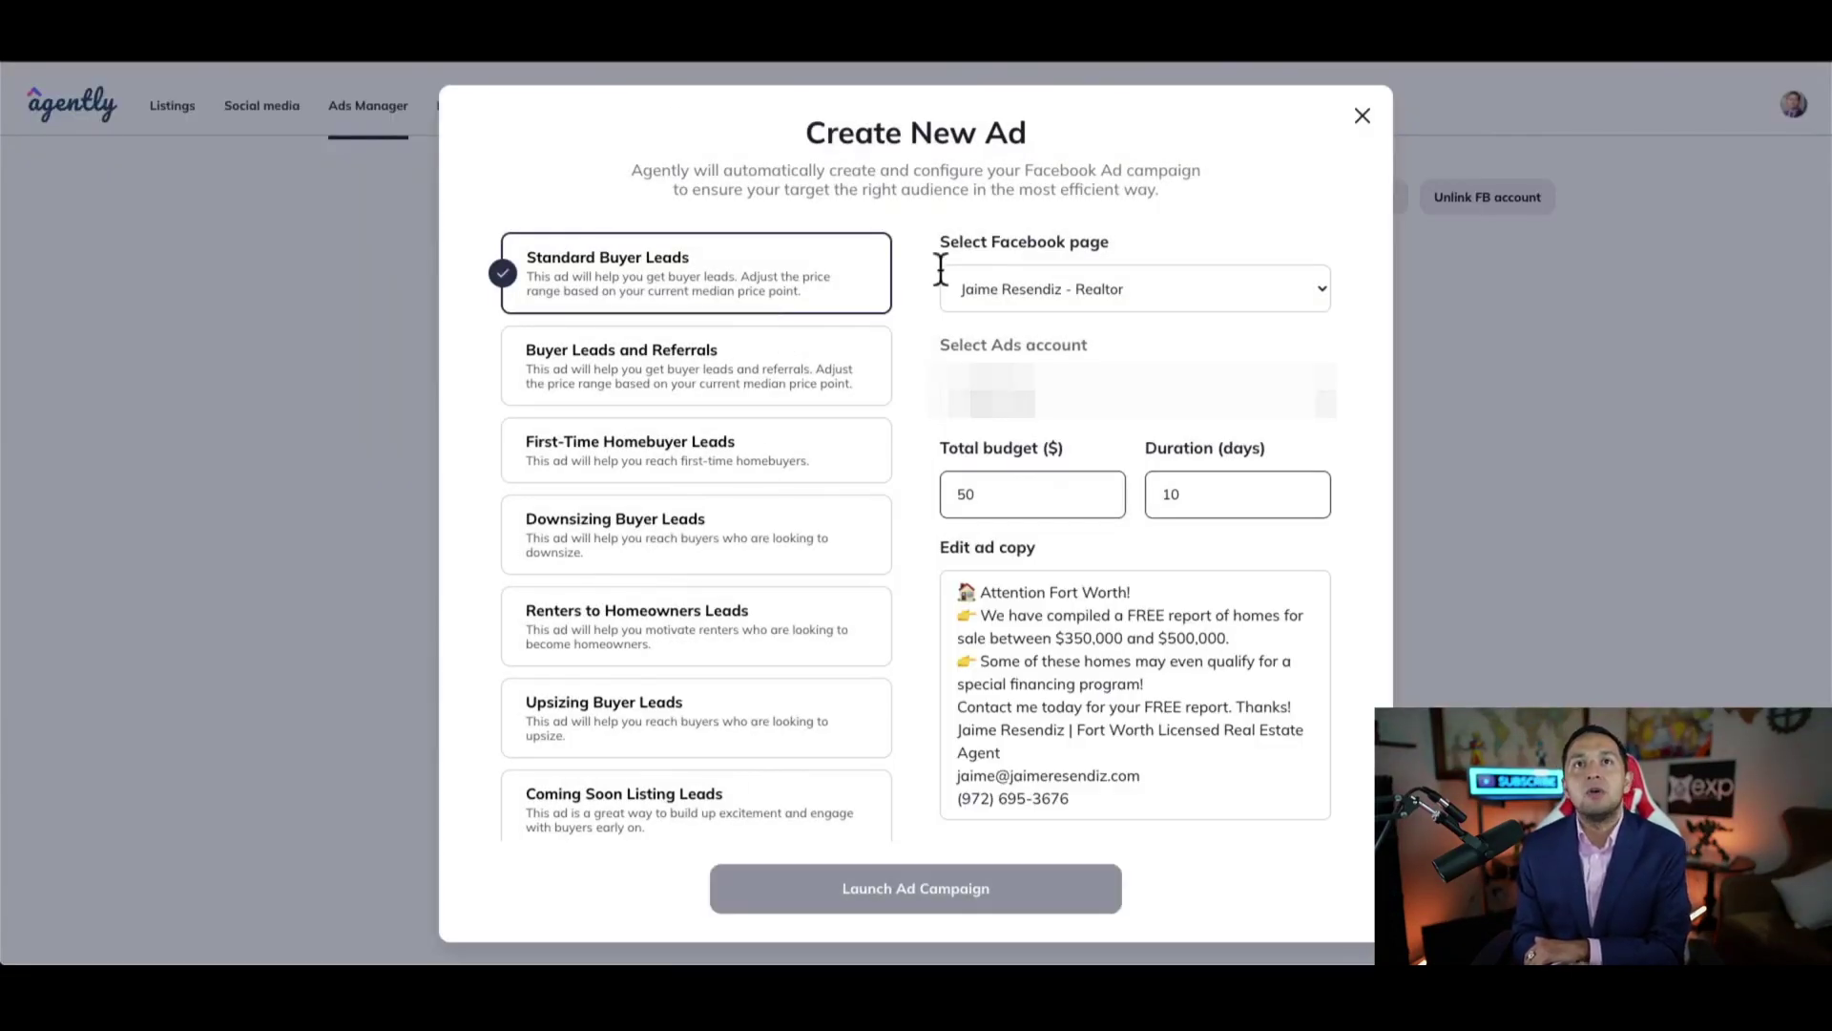
pyautogui.click(1362, 116)
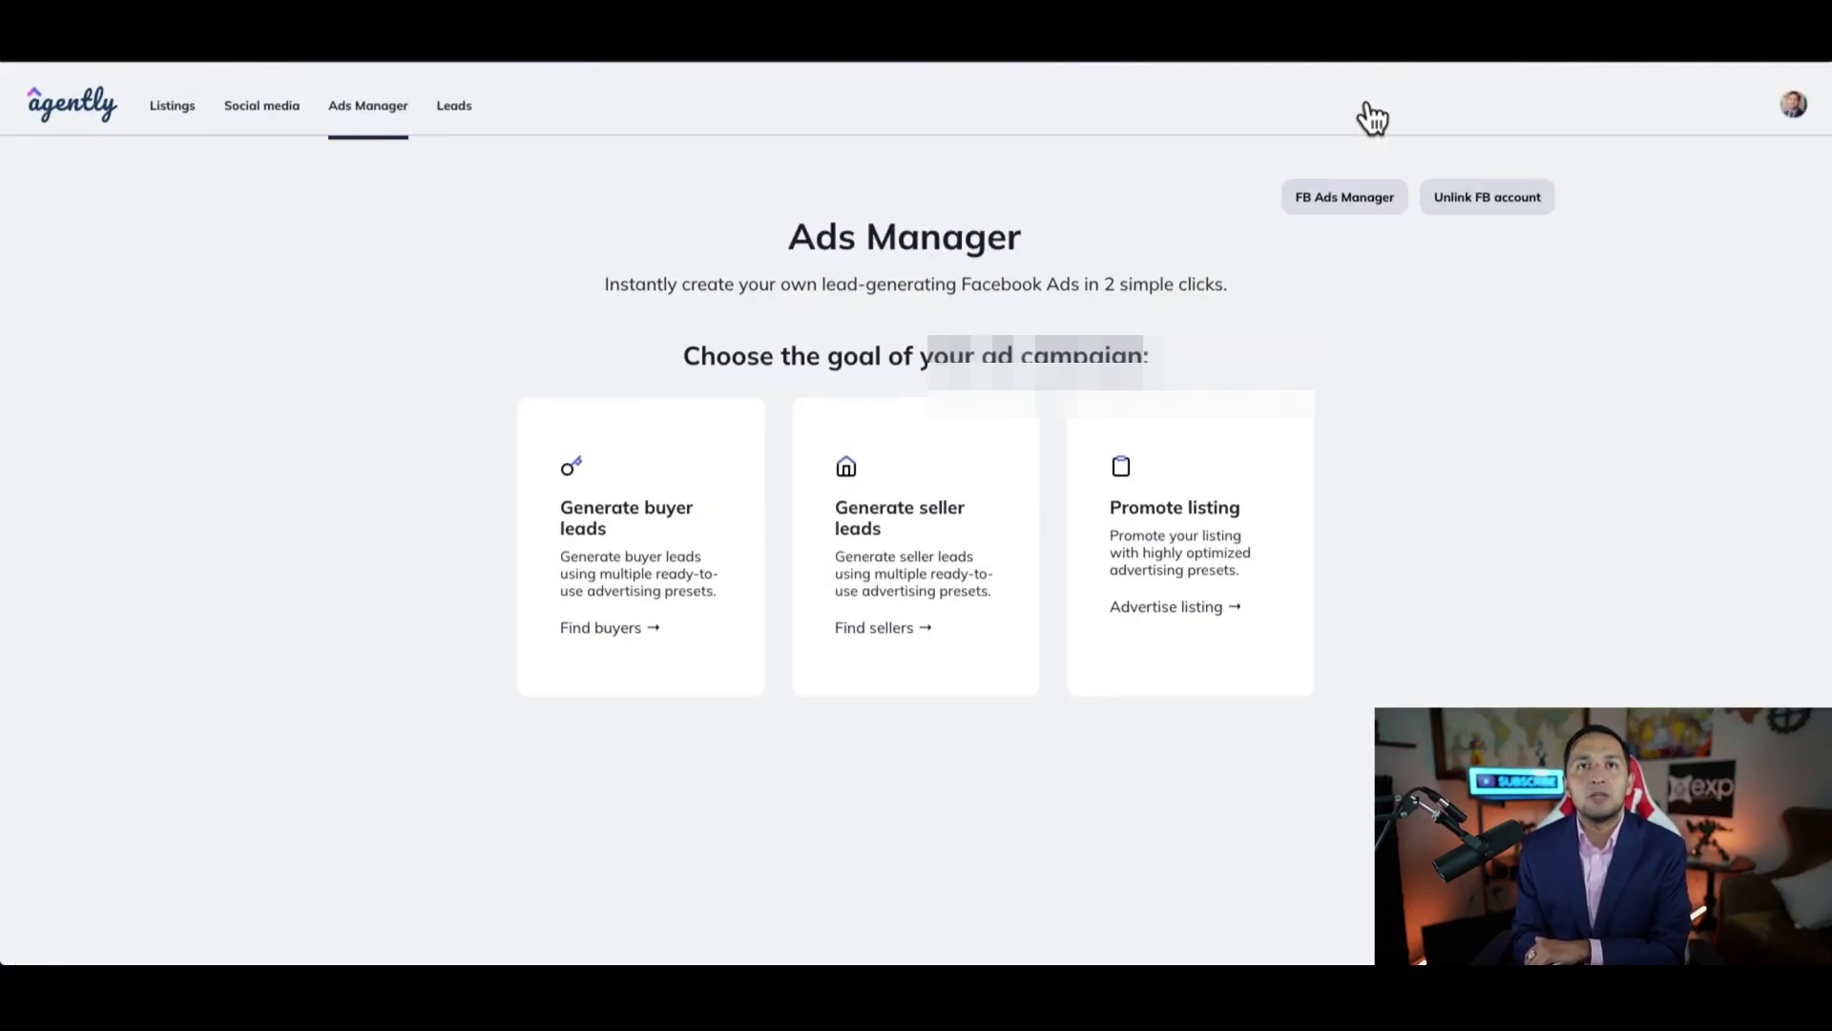
pyautogui.click(897, 577)
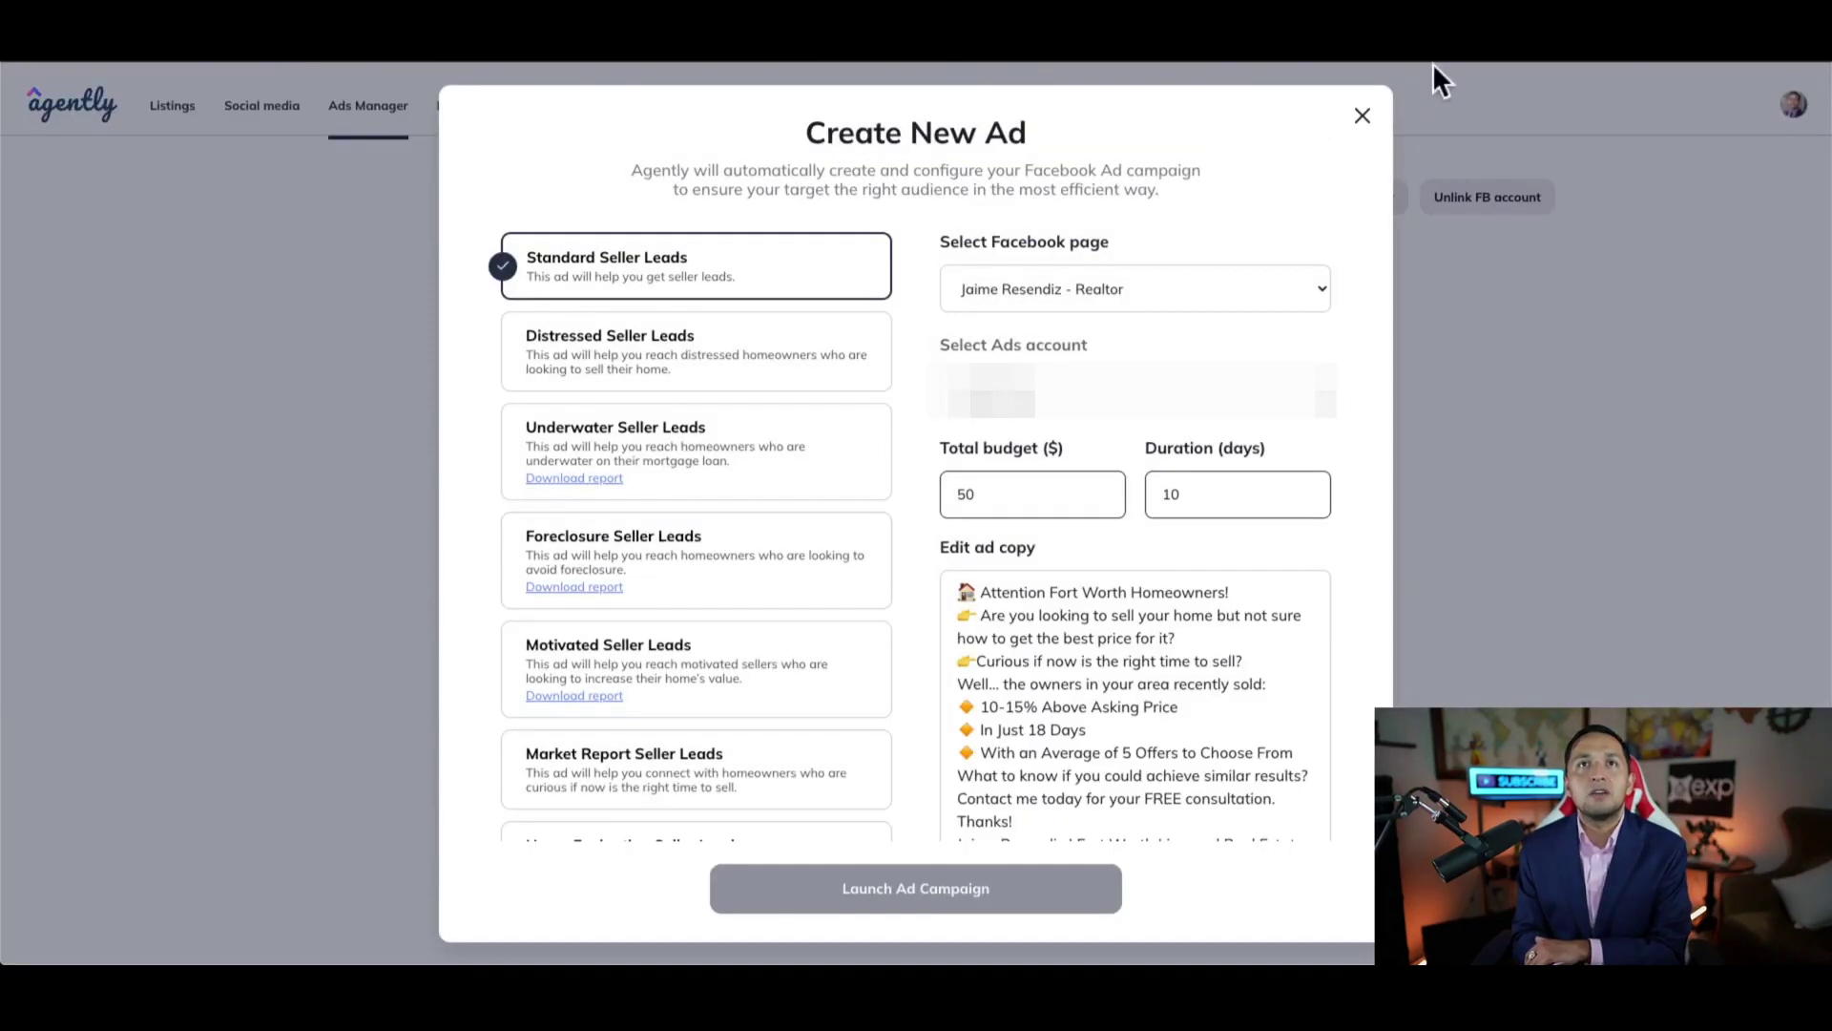
pyautogui.click(1362, 115)
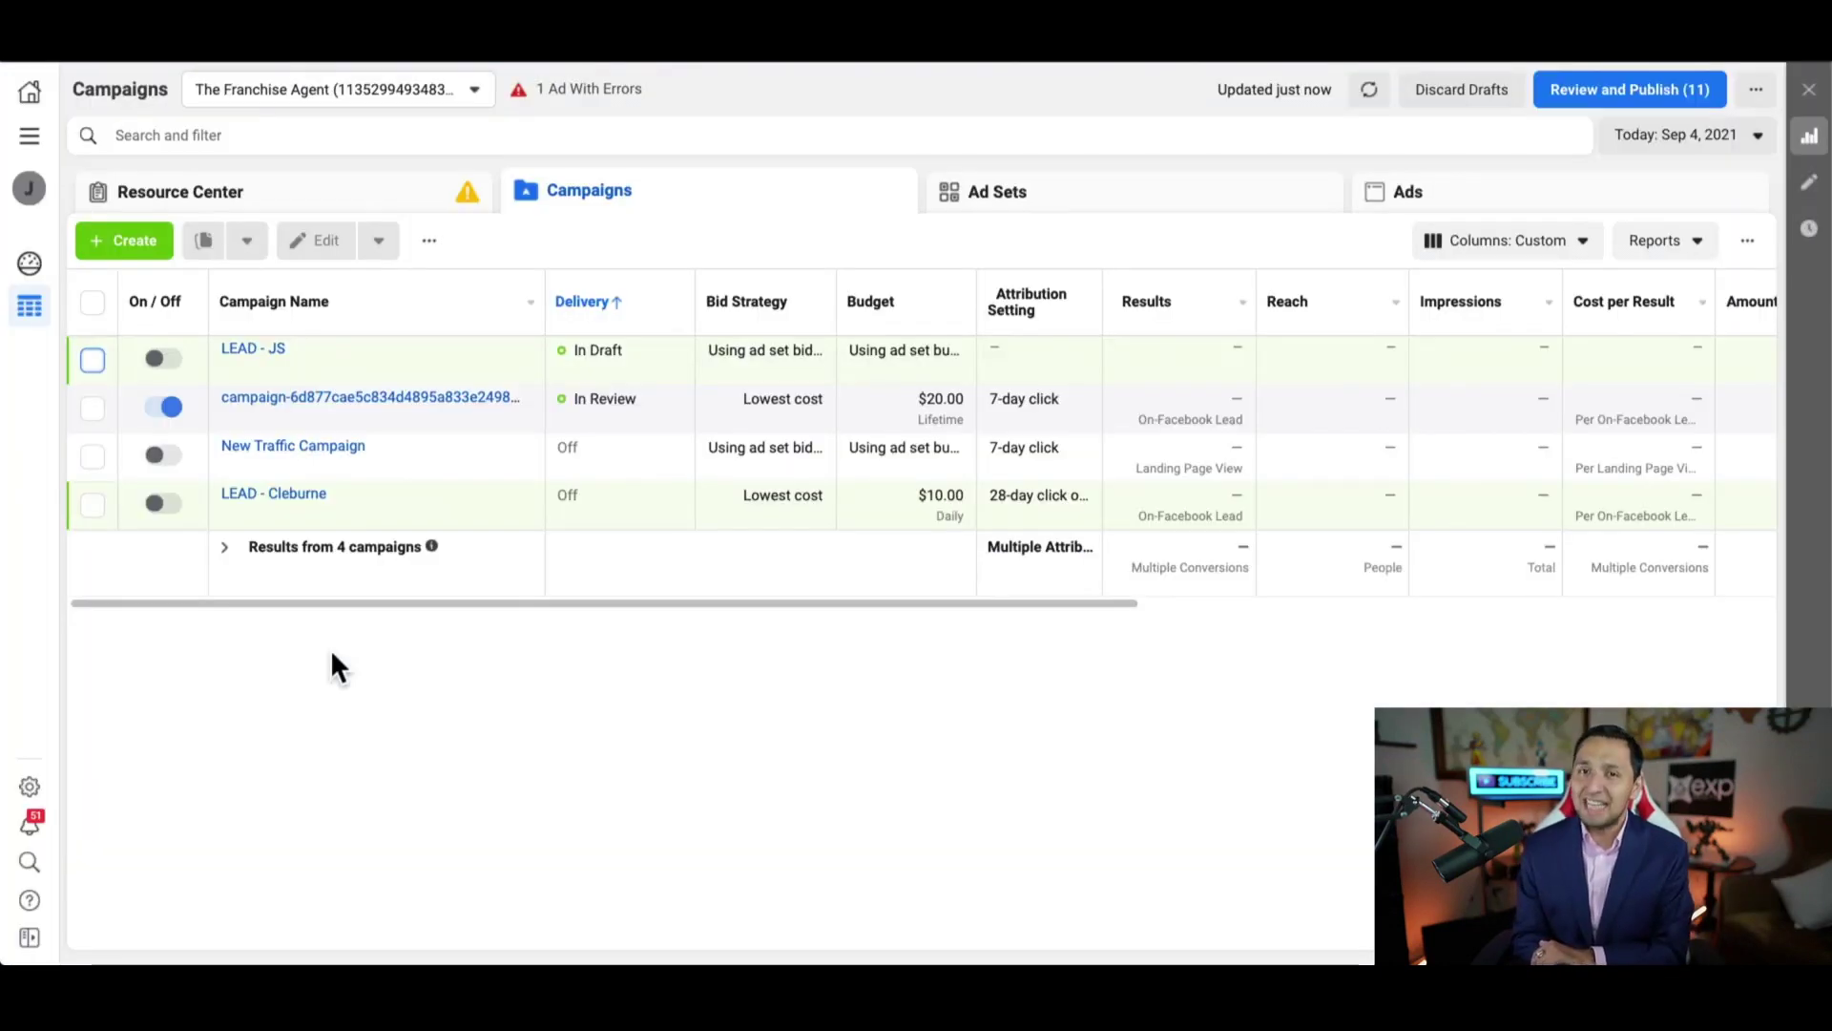
# Drill into the new campaign's ad set and open its ad for editing.
pyautogui.click(367, 403)
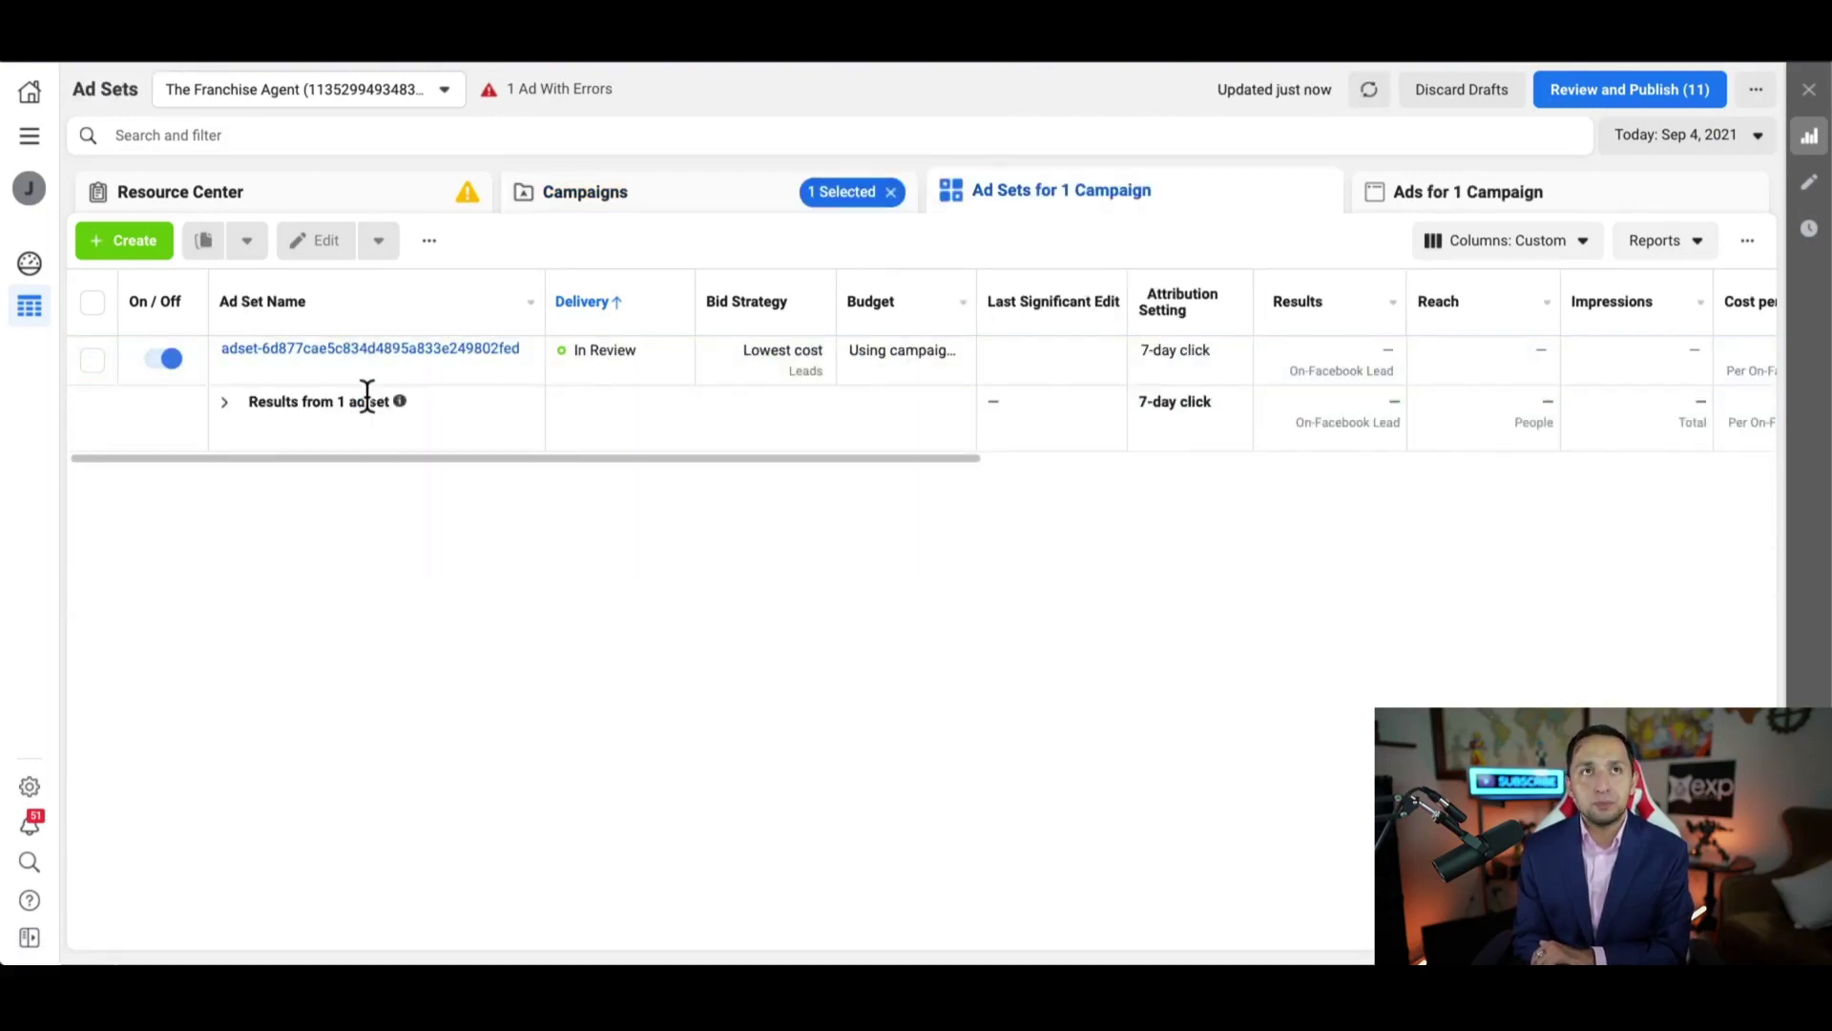
pyautogui.click(407, 350)
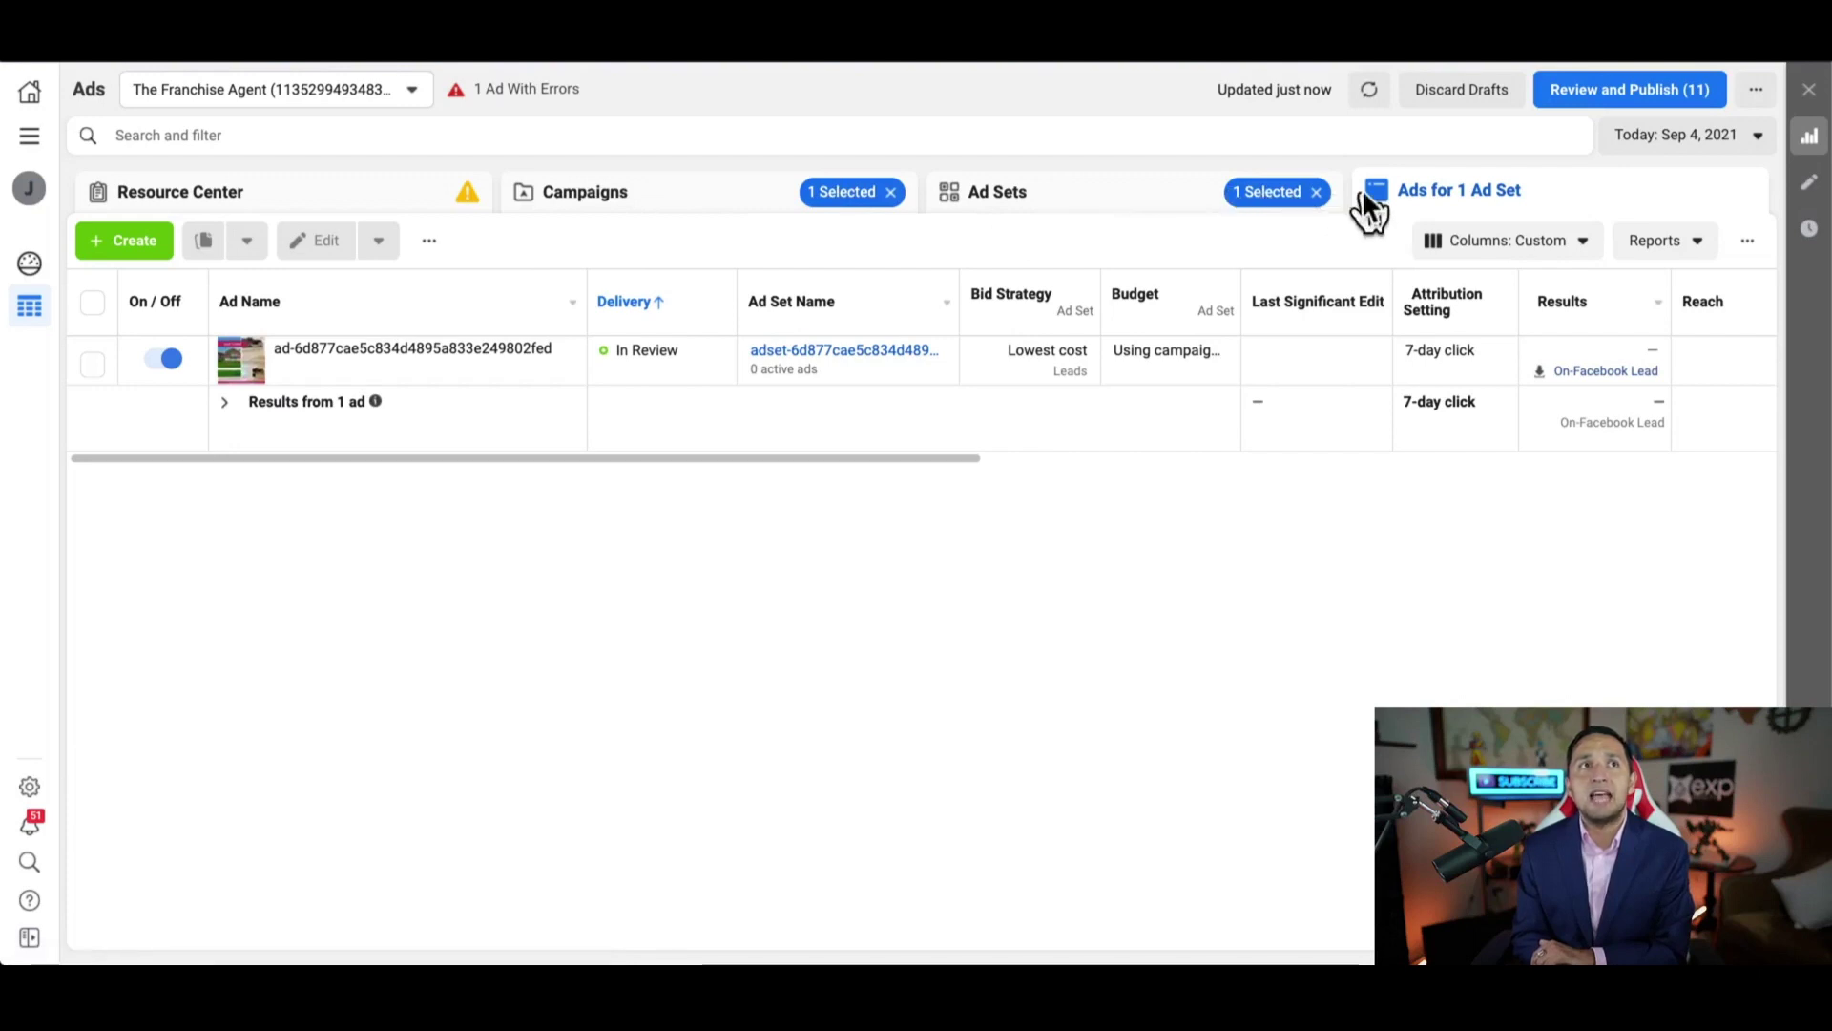
pyautogui.moveTo(490, 361)
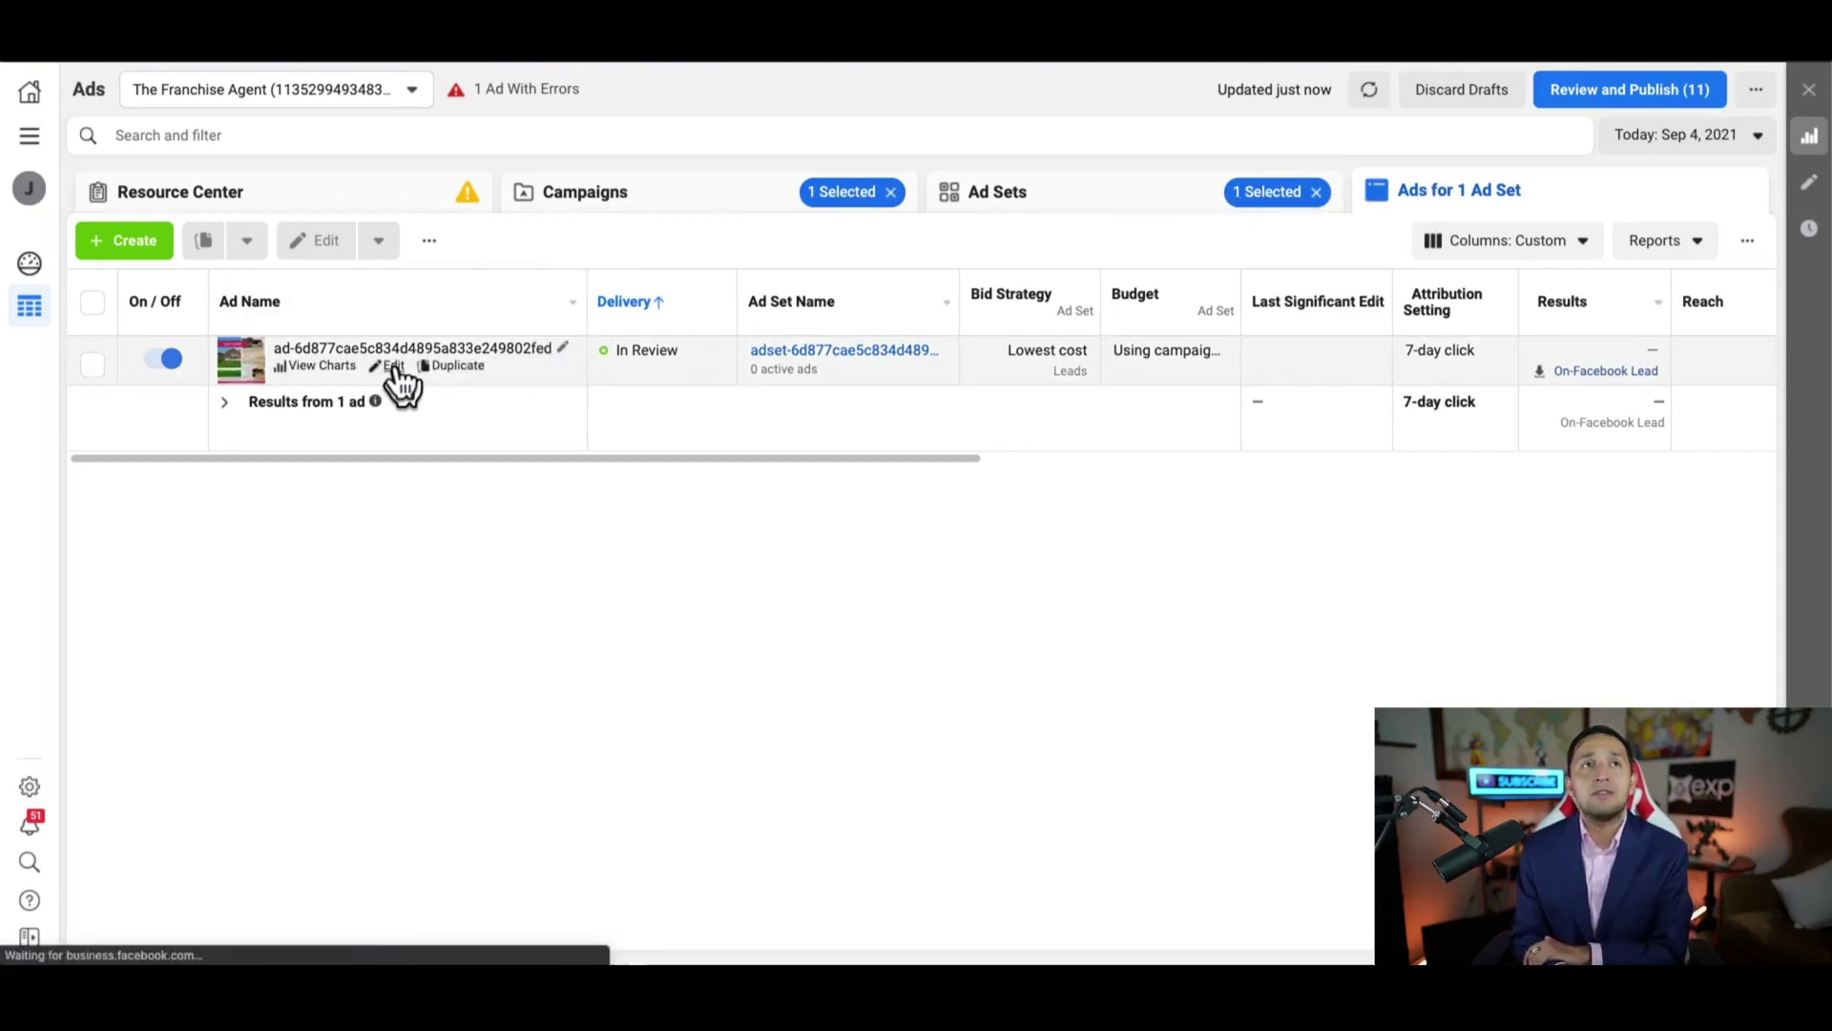
pyautogui.click(393, 366)
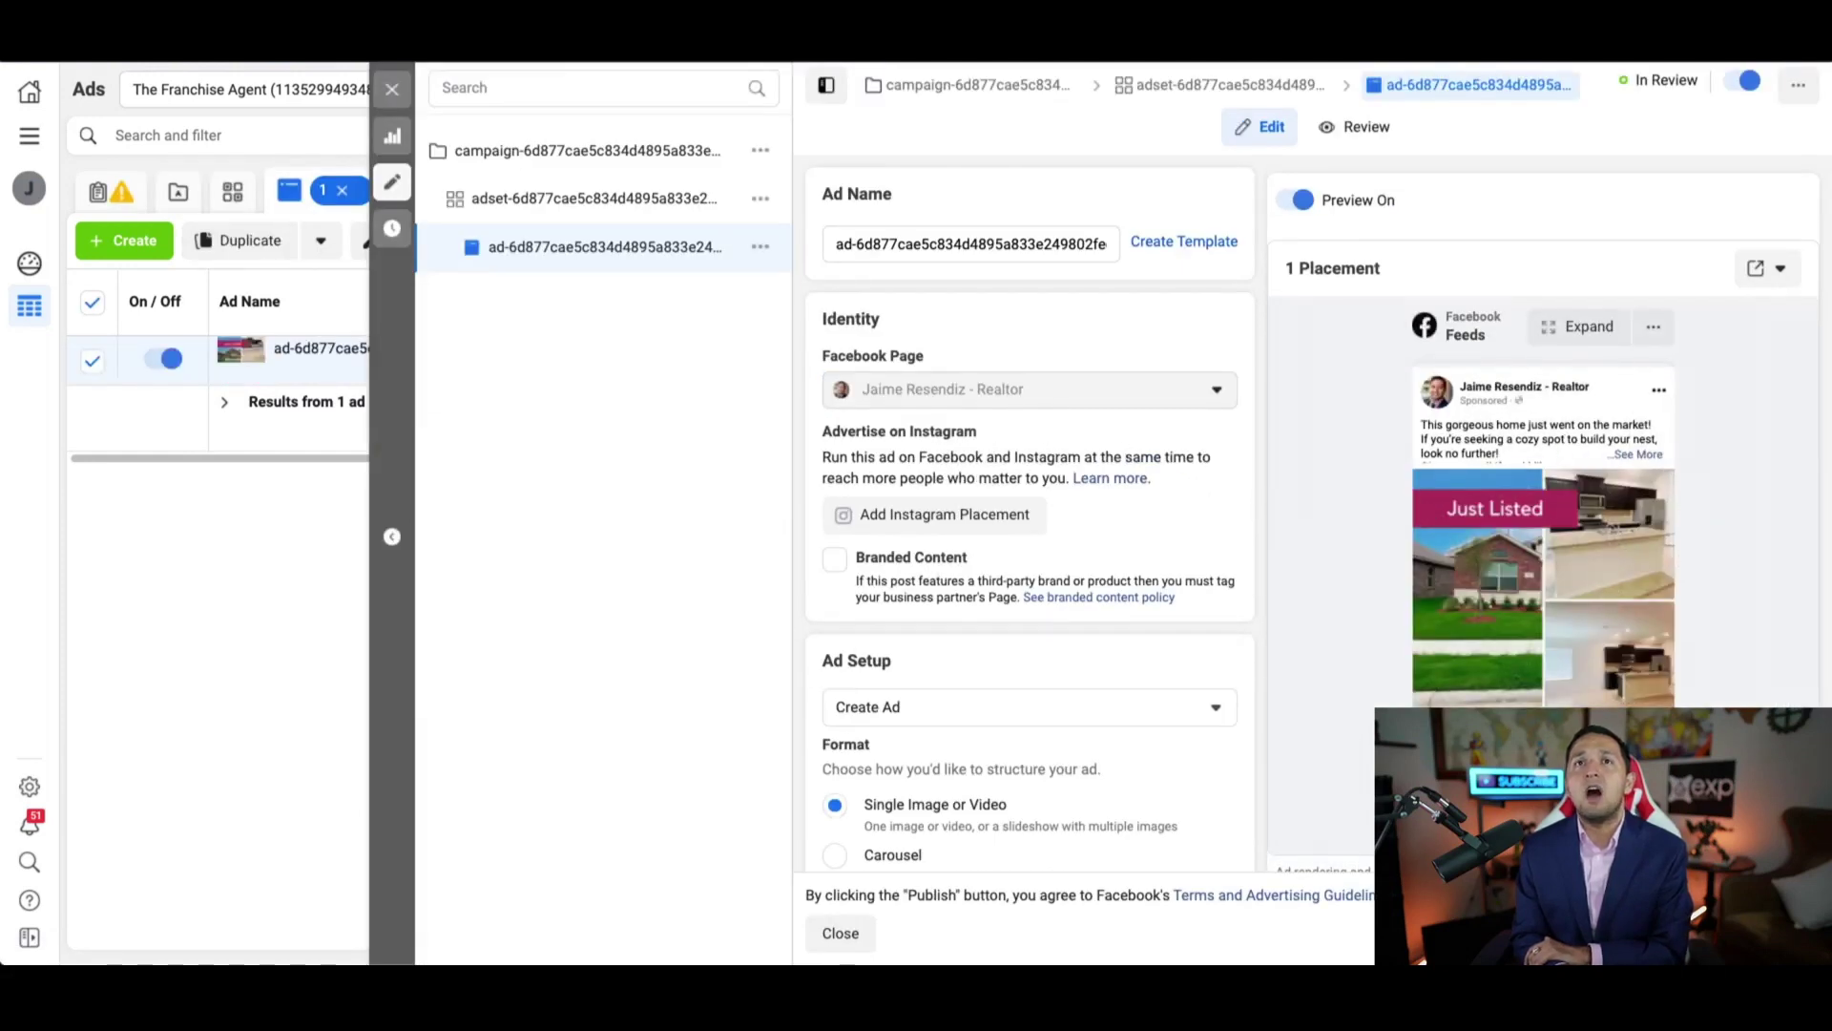
# Choose Change Media from the ad creative's Media Edit menu.
pyautogui.scroll(-6, 1286, 667)
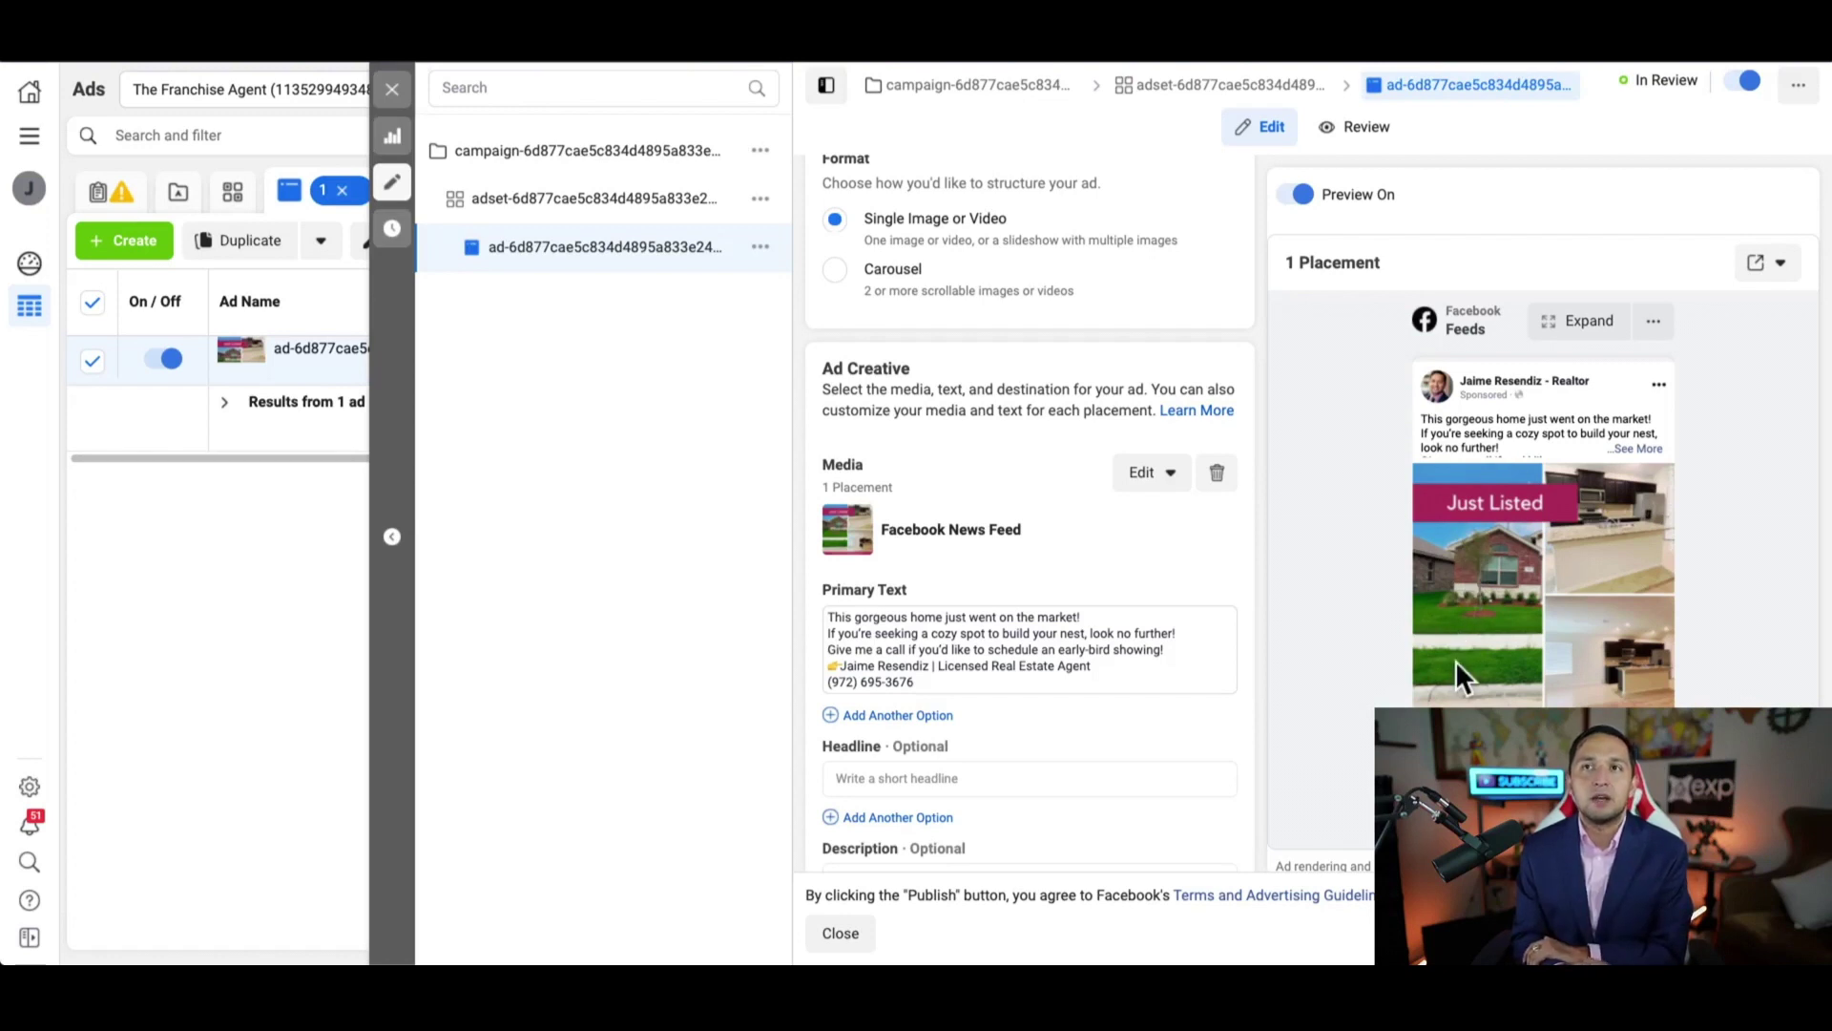
pyautogui.click(1131, 489)
pyautogui.click(1137, 524)
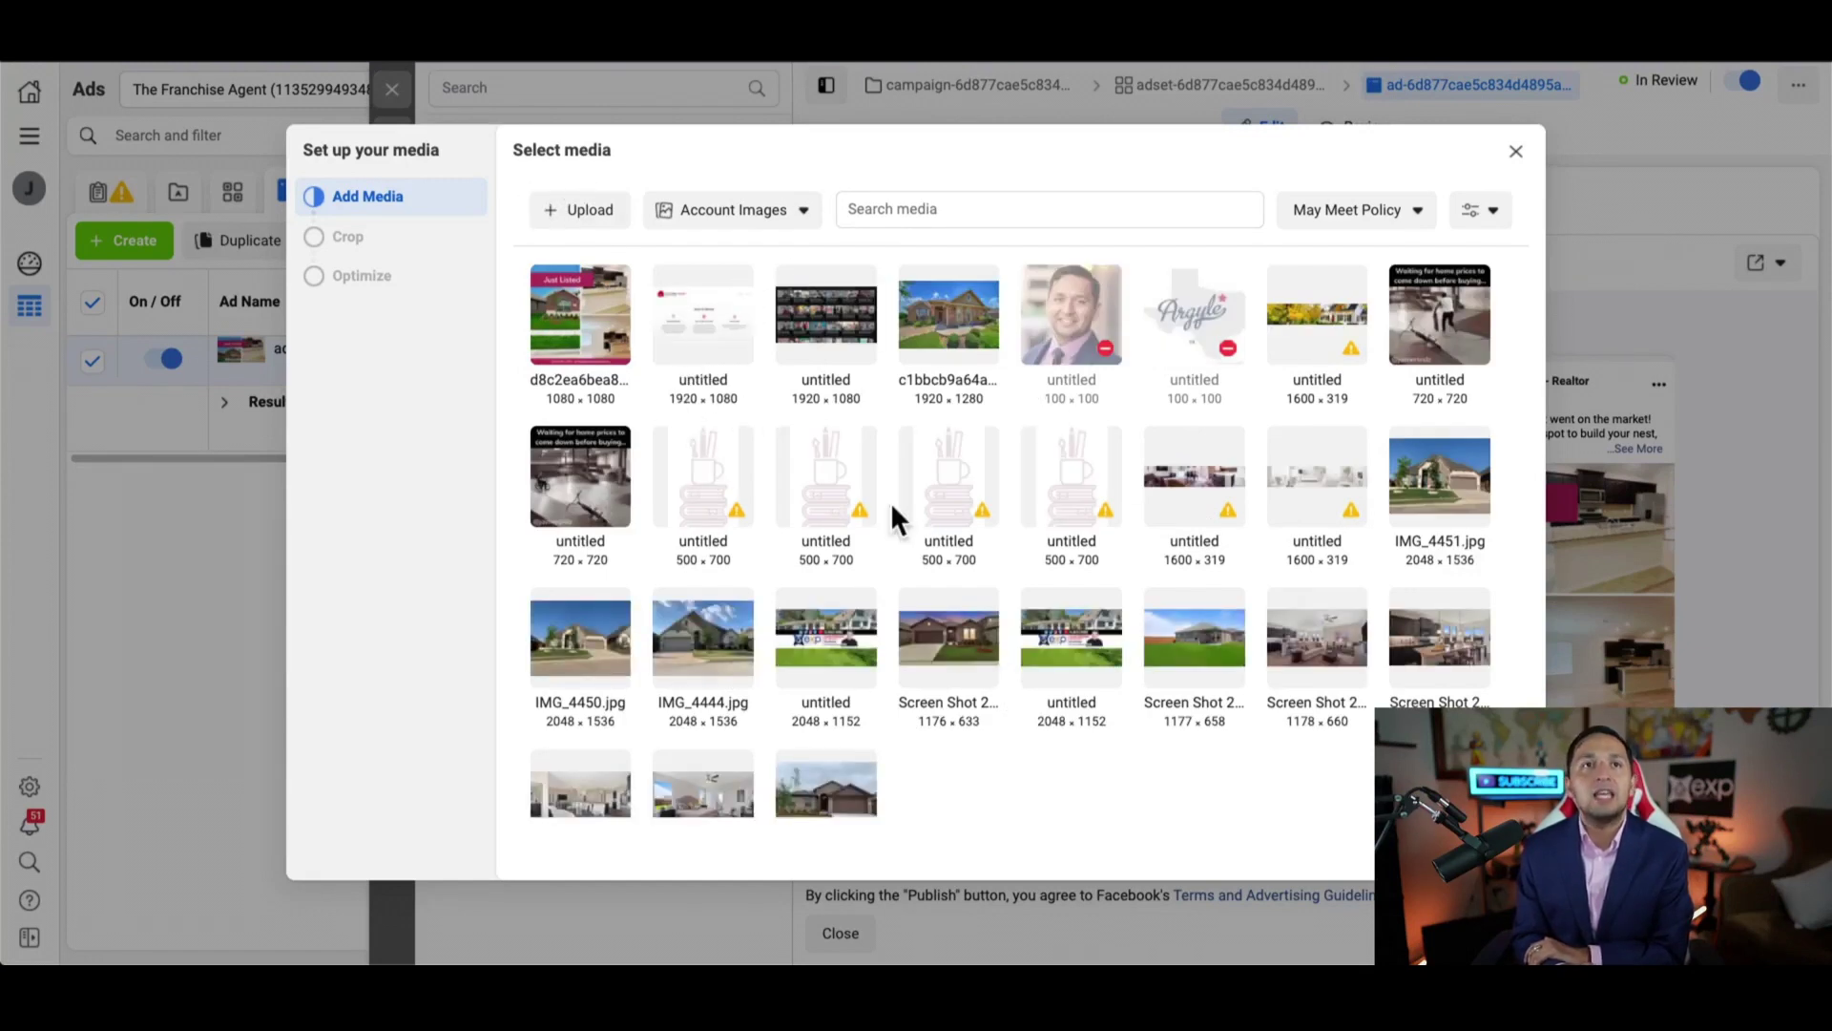
# Cancel the image upload, keeping the original Just Listed media.
pyautogui.click(579, 210)
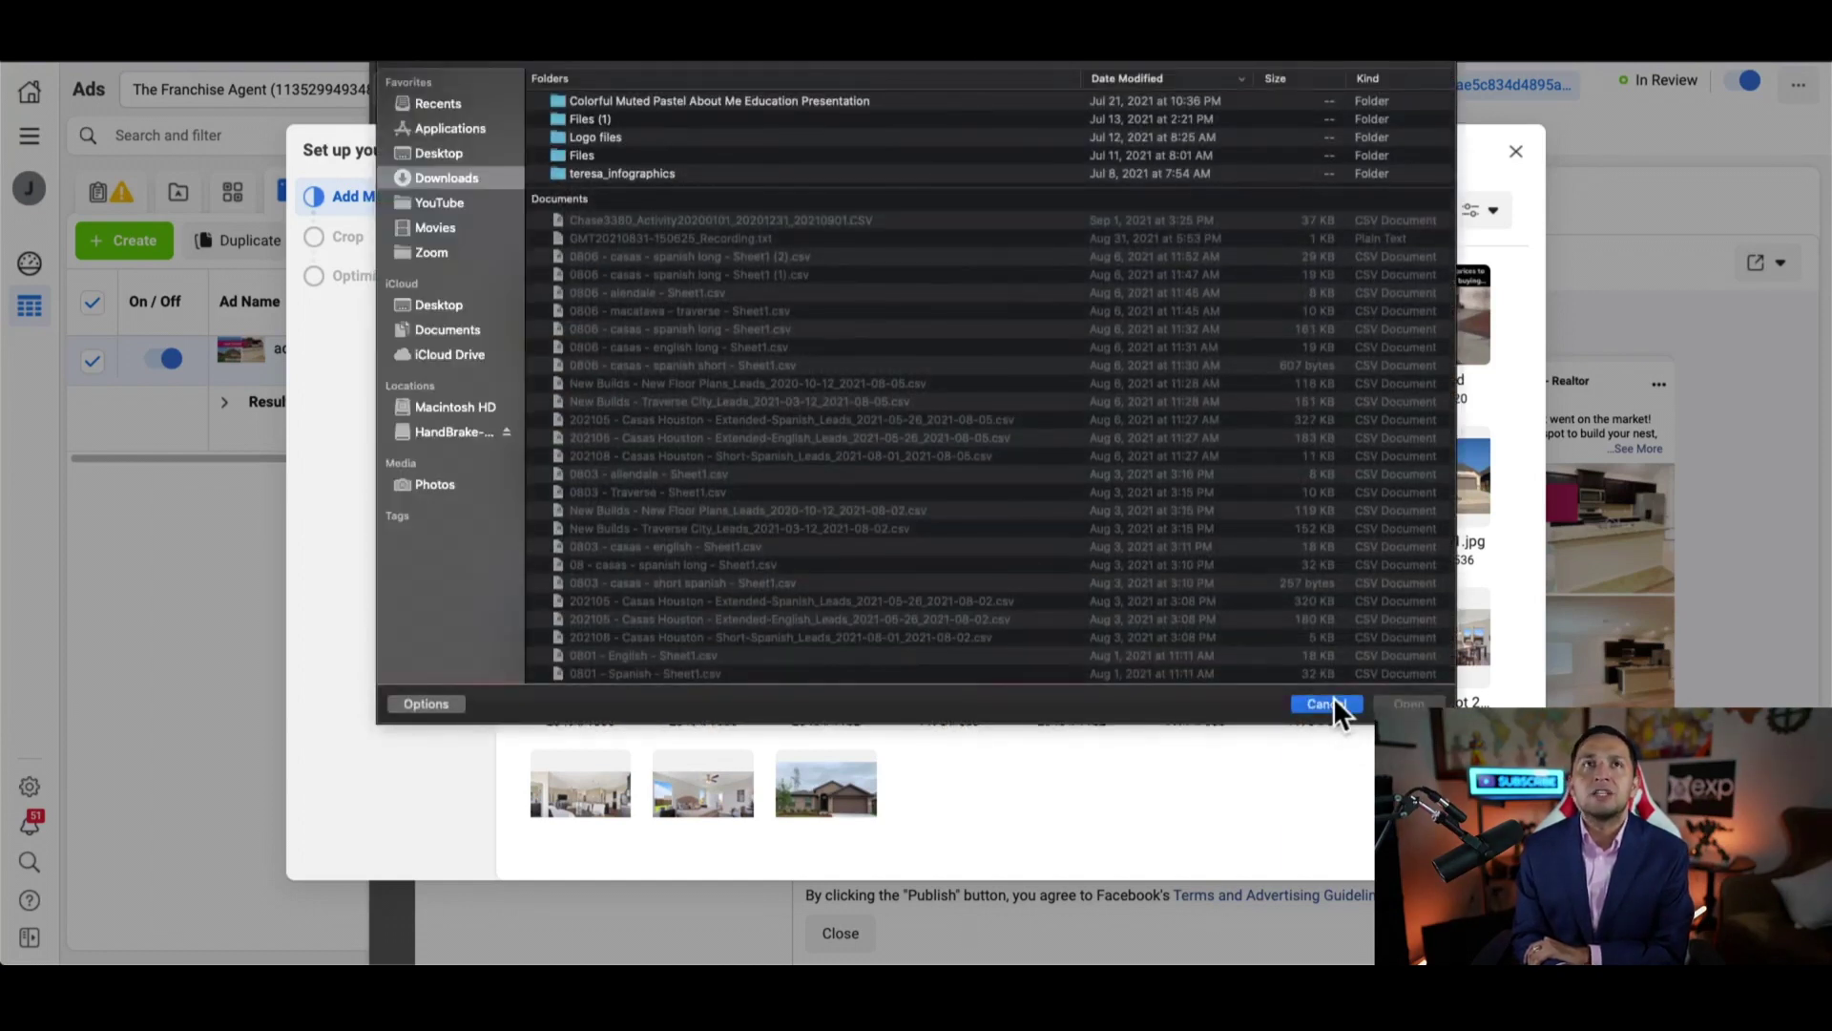
pyautogui.click(1326, 703)
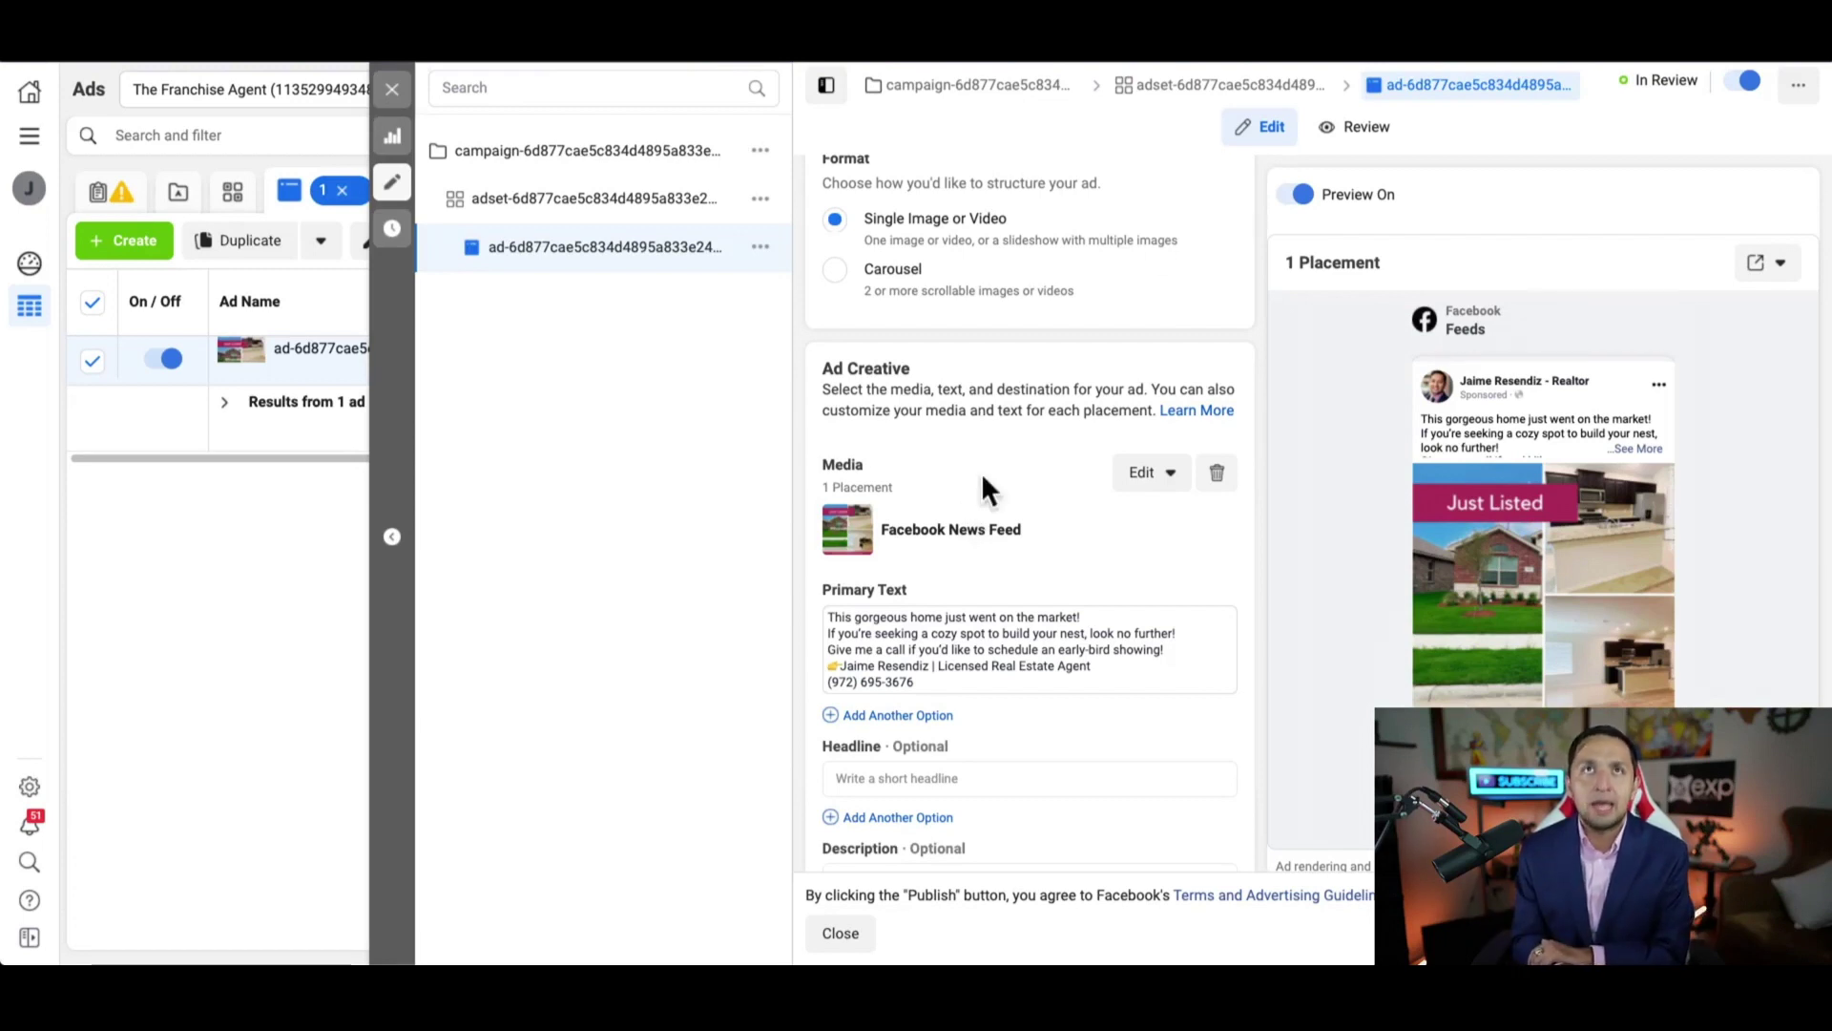
# Review the ad set settings, then show the campaign's Housing category and Lead generation objective.
pyautogui.click(1251, 88)
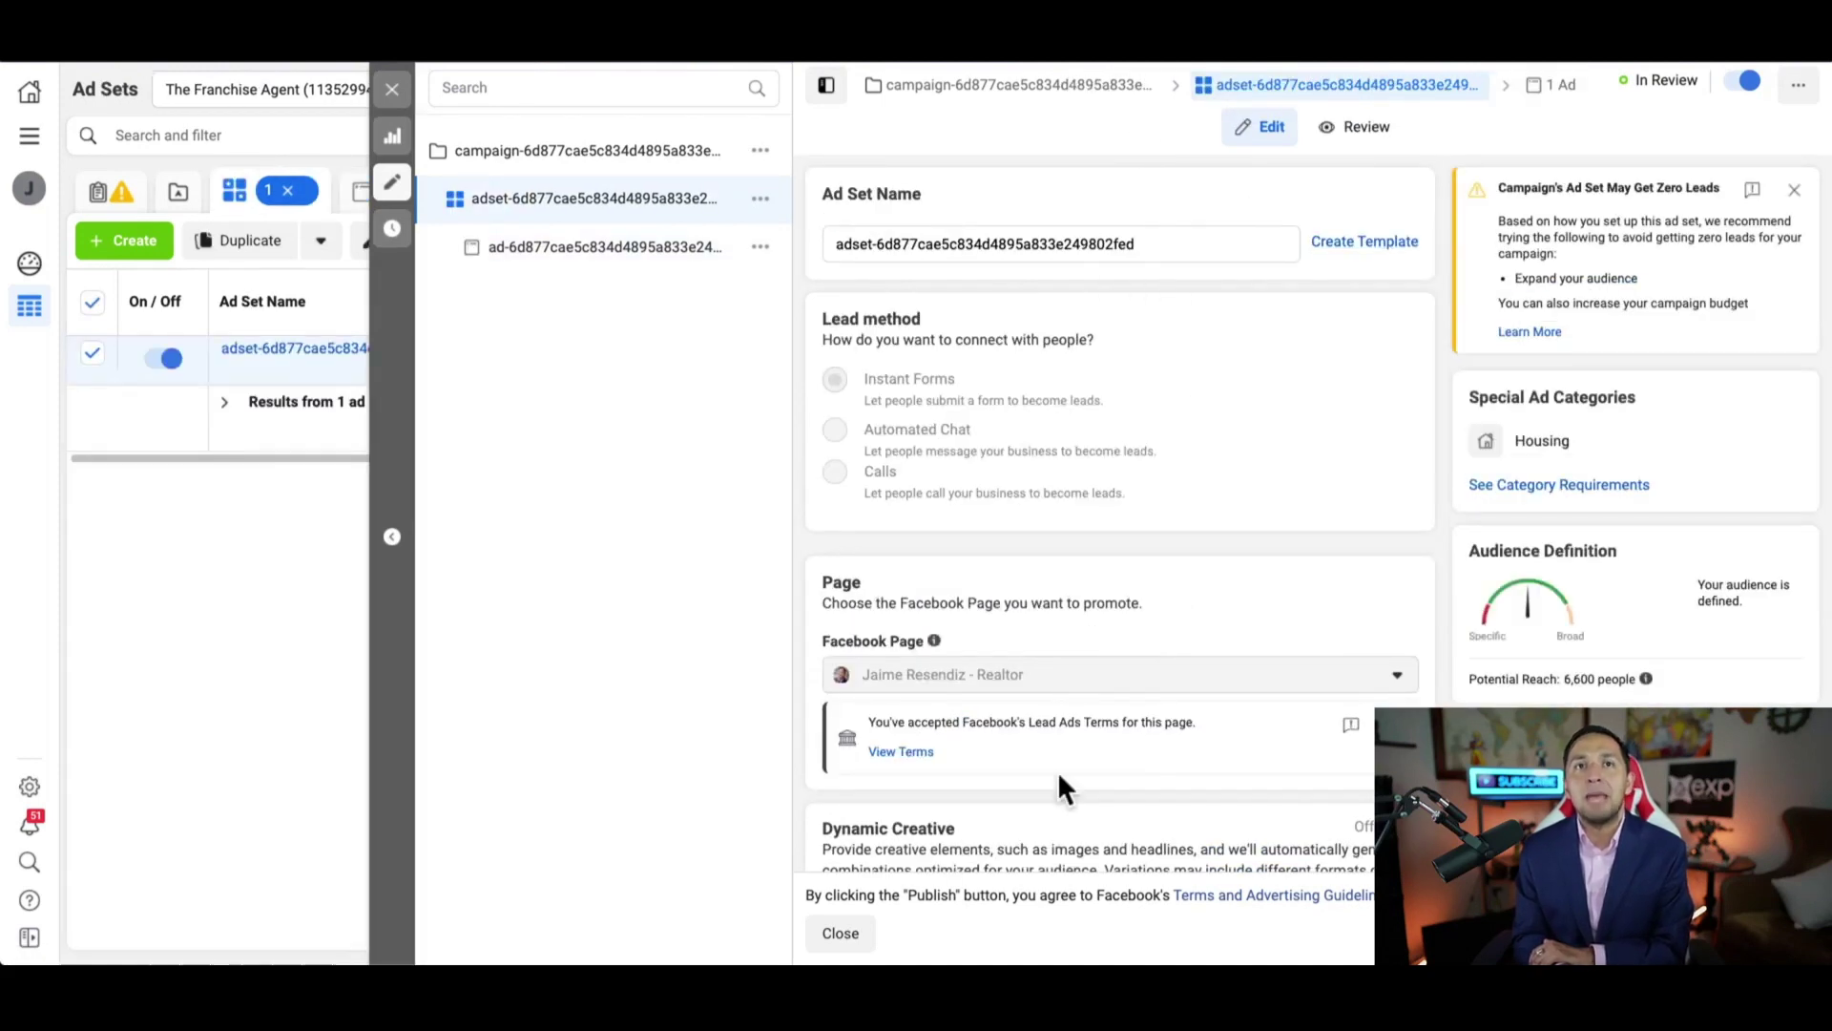
pyautogui.scroll(-1, 1059, 763)
pyautogui.scroll(-10, 1063, 758)
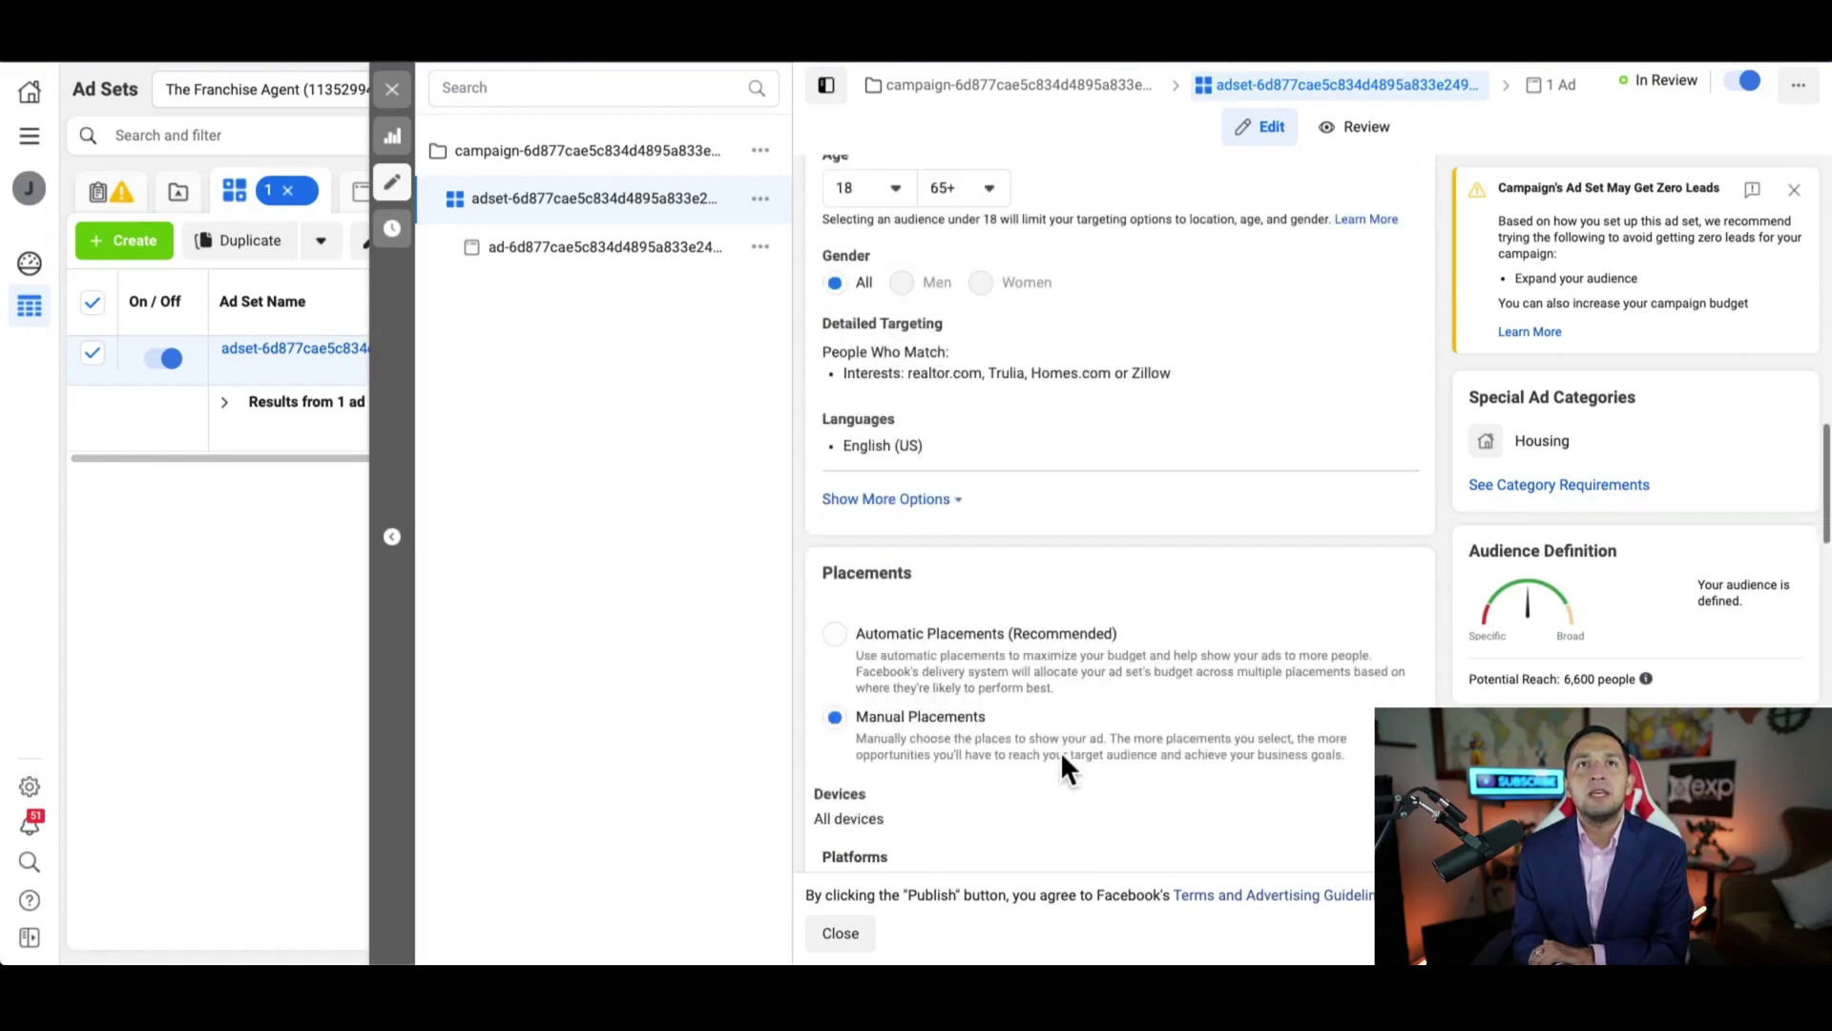
pyautogui.scroll(-5, 1067, 766)
pyautogui.scroll(20, 1067, 766)
pyautogui.click(1009, 88)
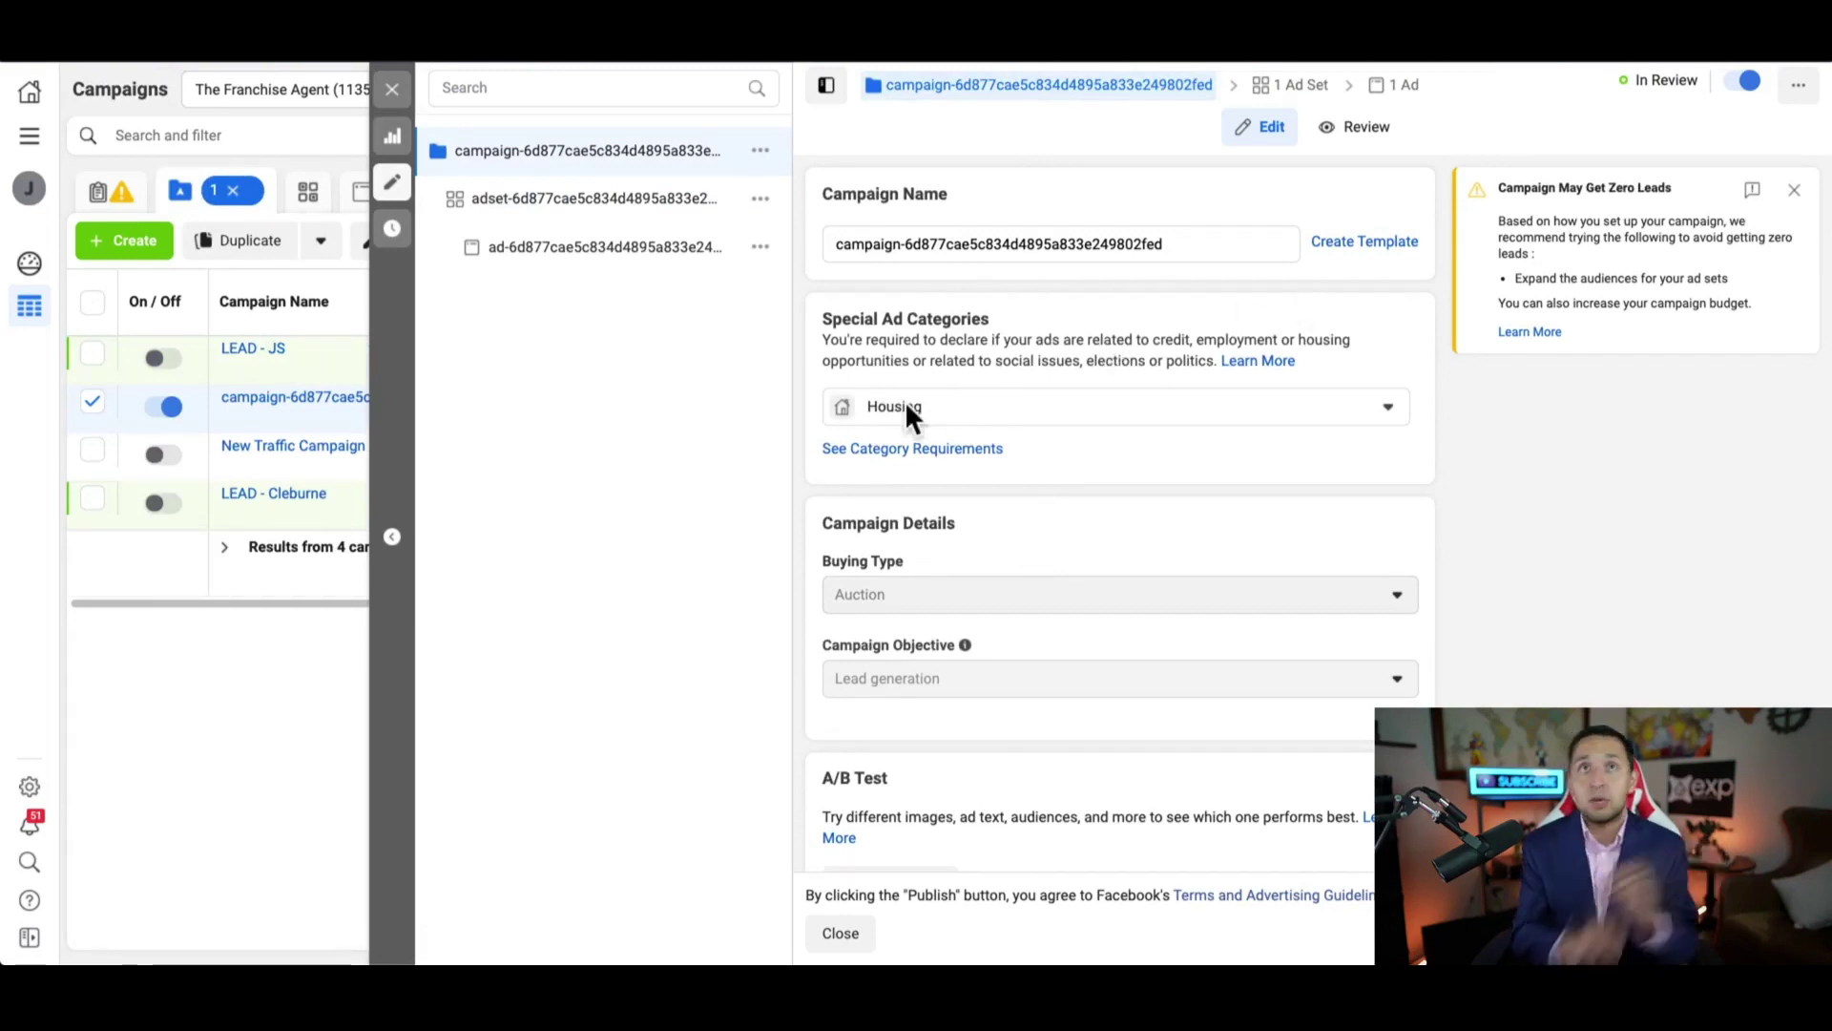
# Return to the ad's edit form showing the Just Listed feed preview.
pyautogui.click(1398, 88)
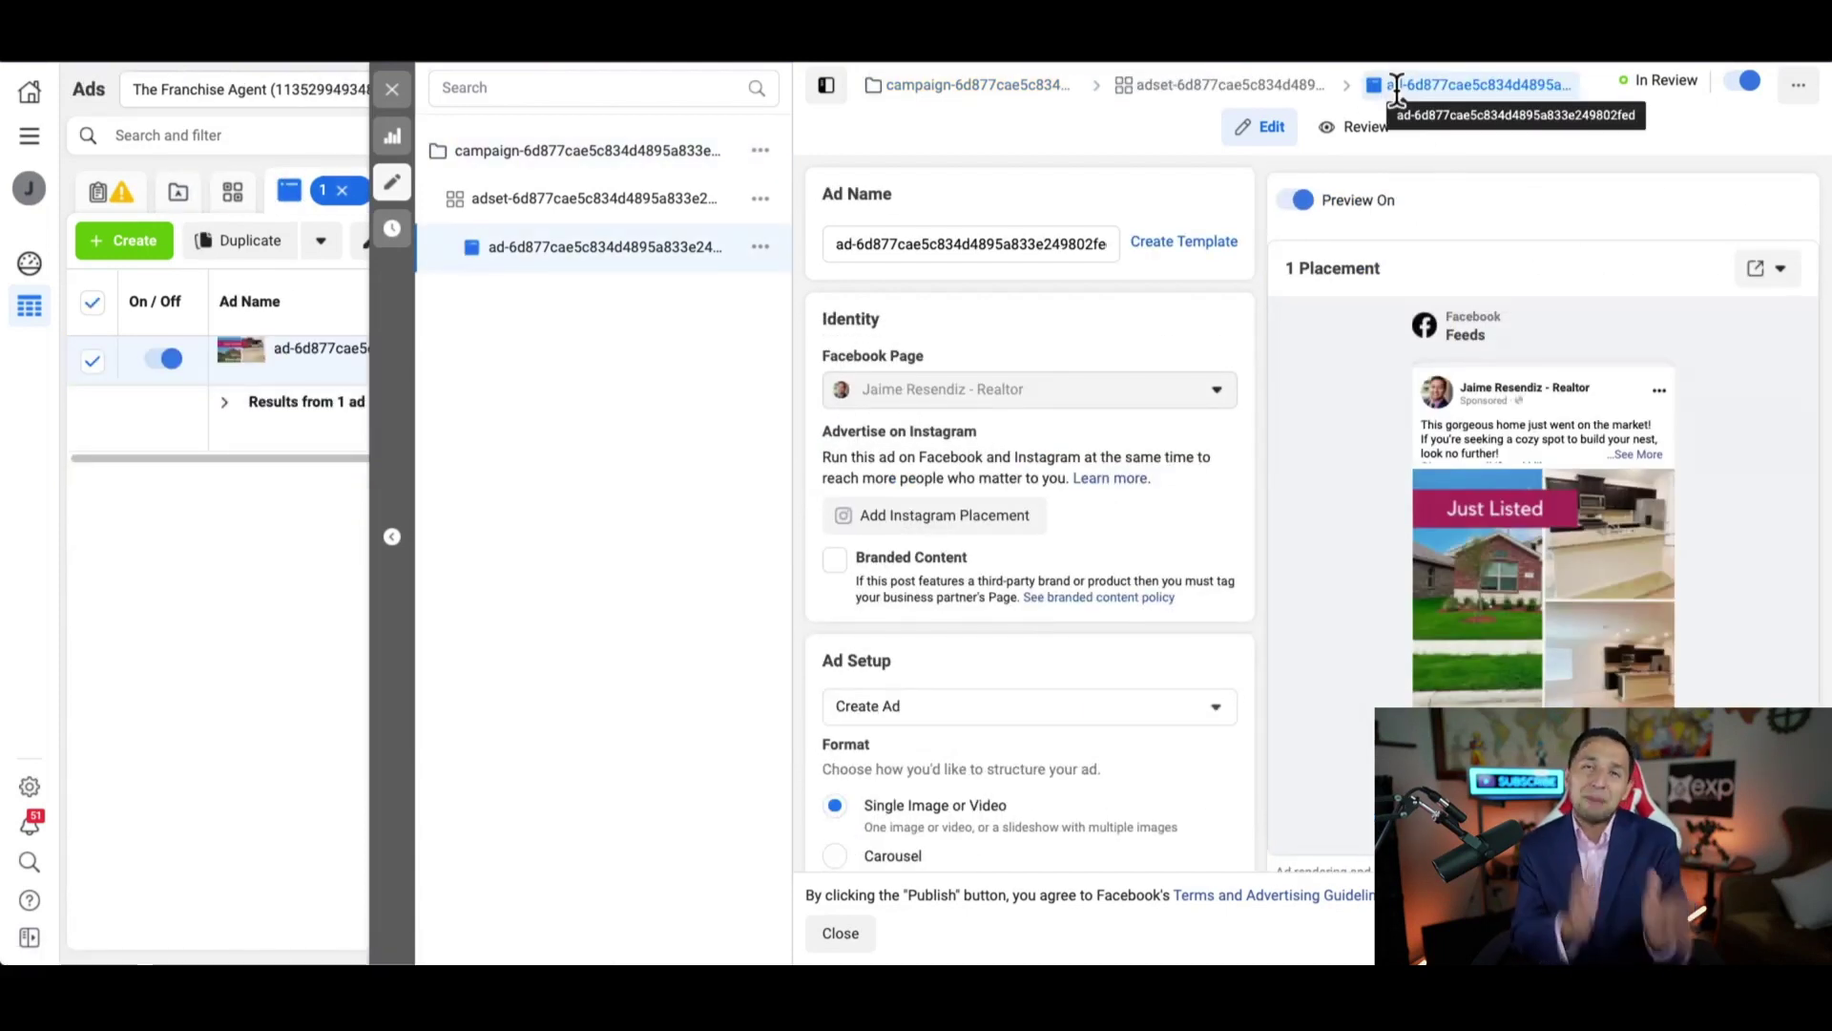